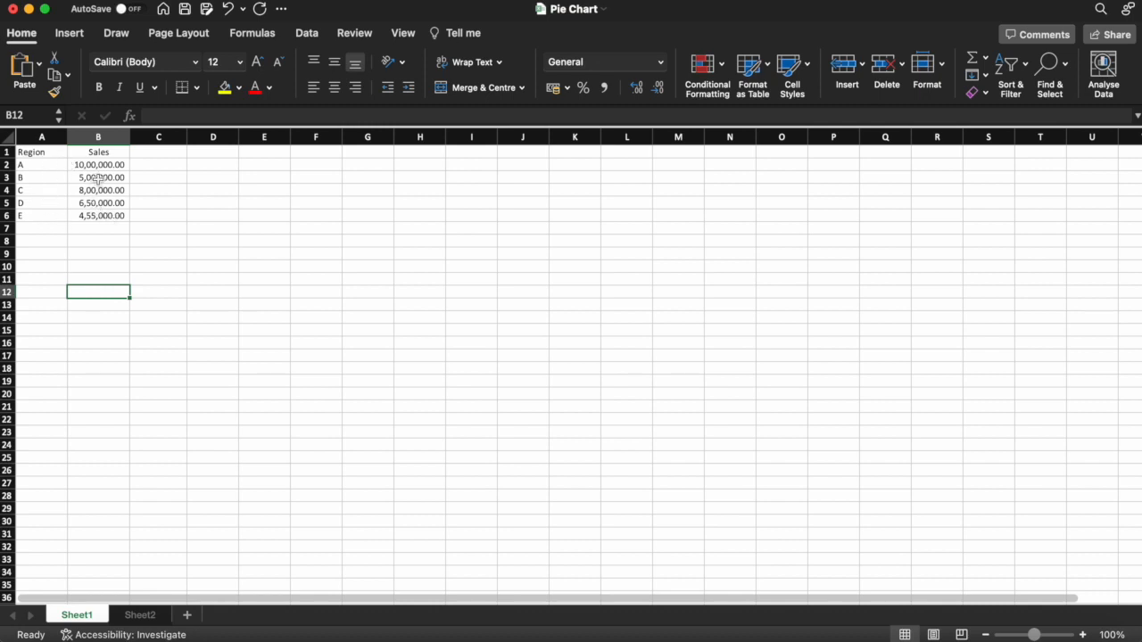
- Insert a 2D pie chart from the Region and Sales data in A1:B6 and place it beside the table near row 2
{"action": "left_click_drag", "start_coordinate": [37, 152], "coordinate": [117, 214]}
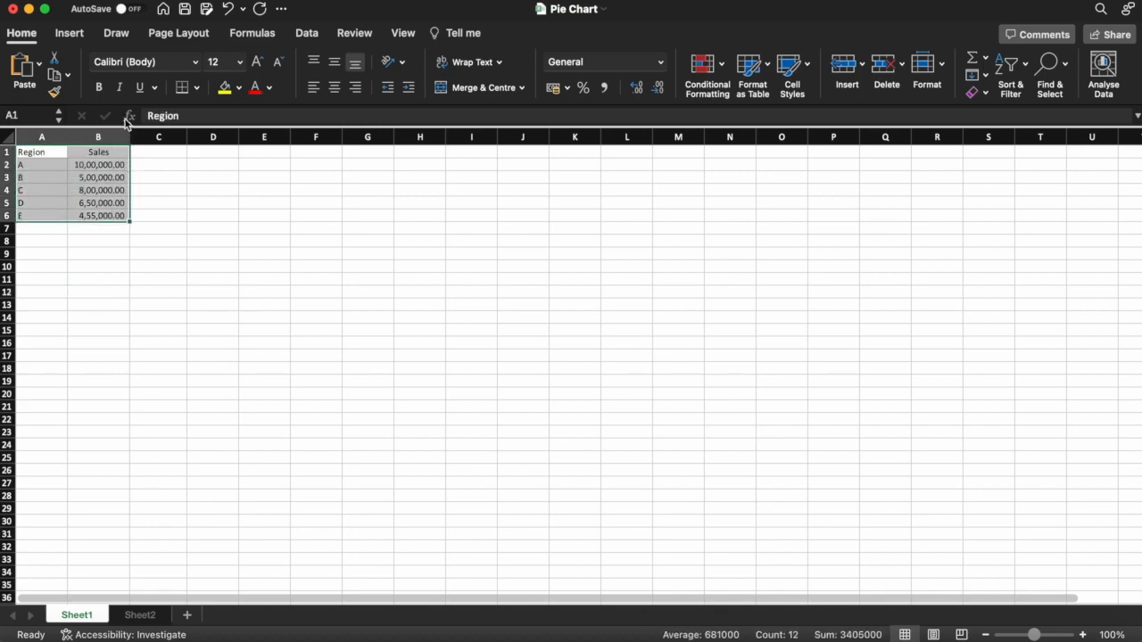
{"action": "left_click", "coordinate": [75, 37]}
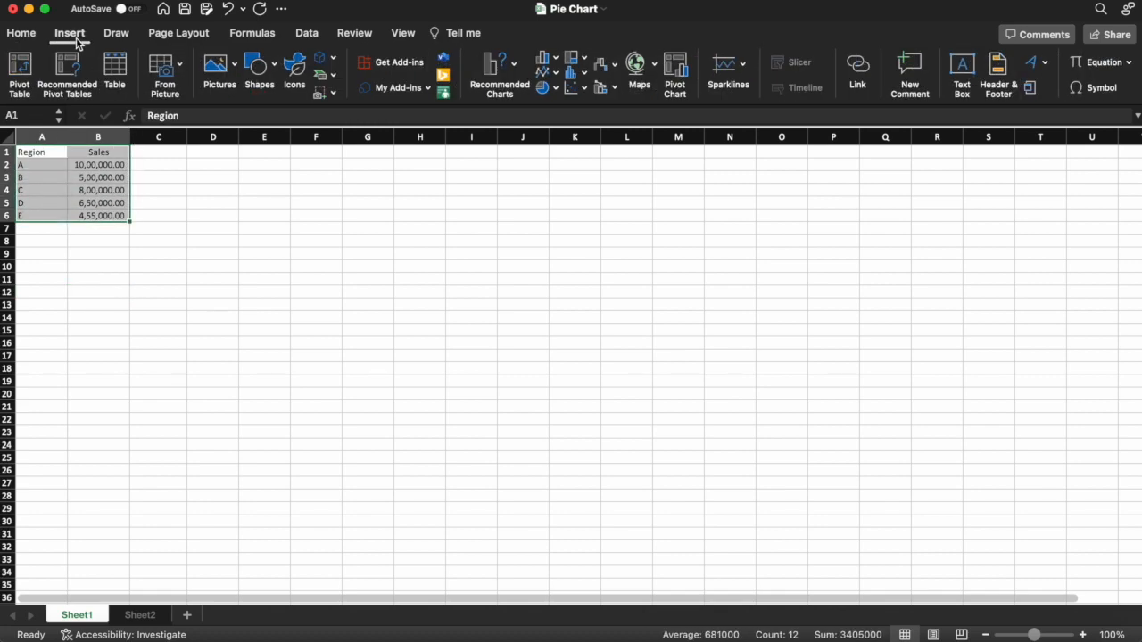
{"action": "left_click", "coordinate": [548, 89]}
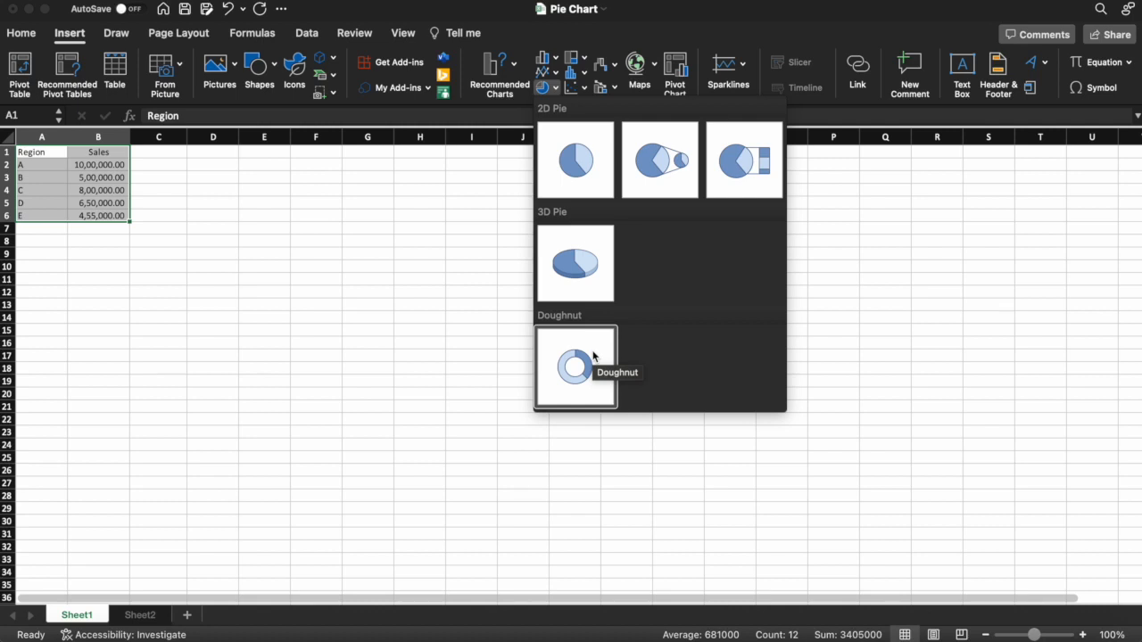
{"action": "left_click", "coordinate": [599, 170]}
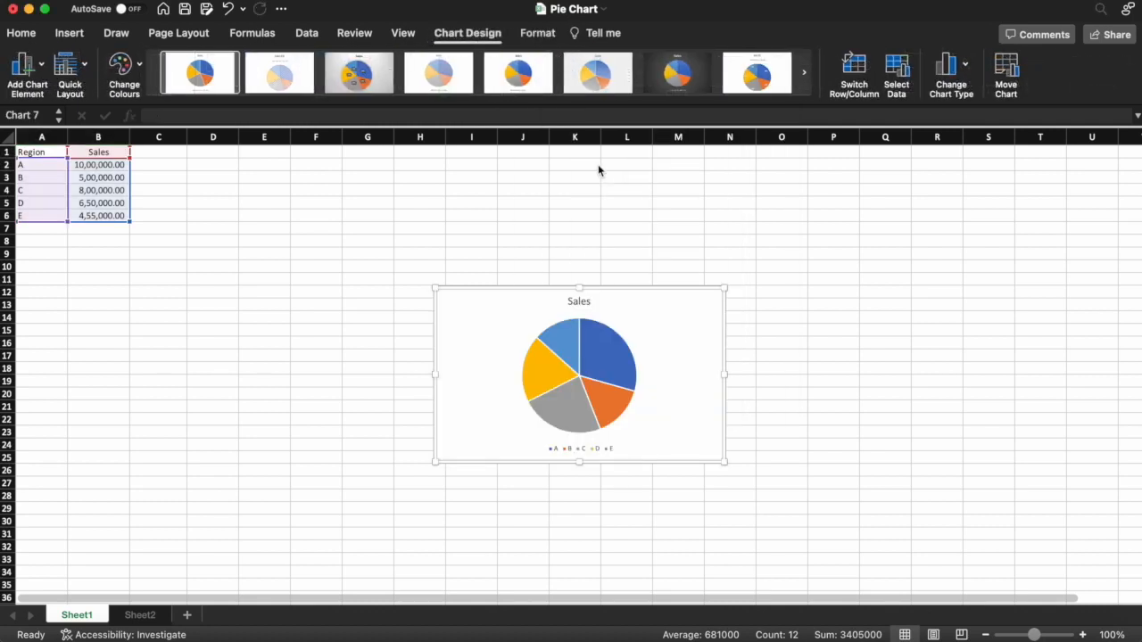
{"action": "left_click_drag", "start_coordinate": [496, 290], "coordinate": [309, 163]}
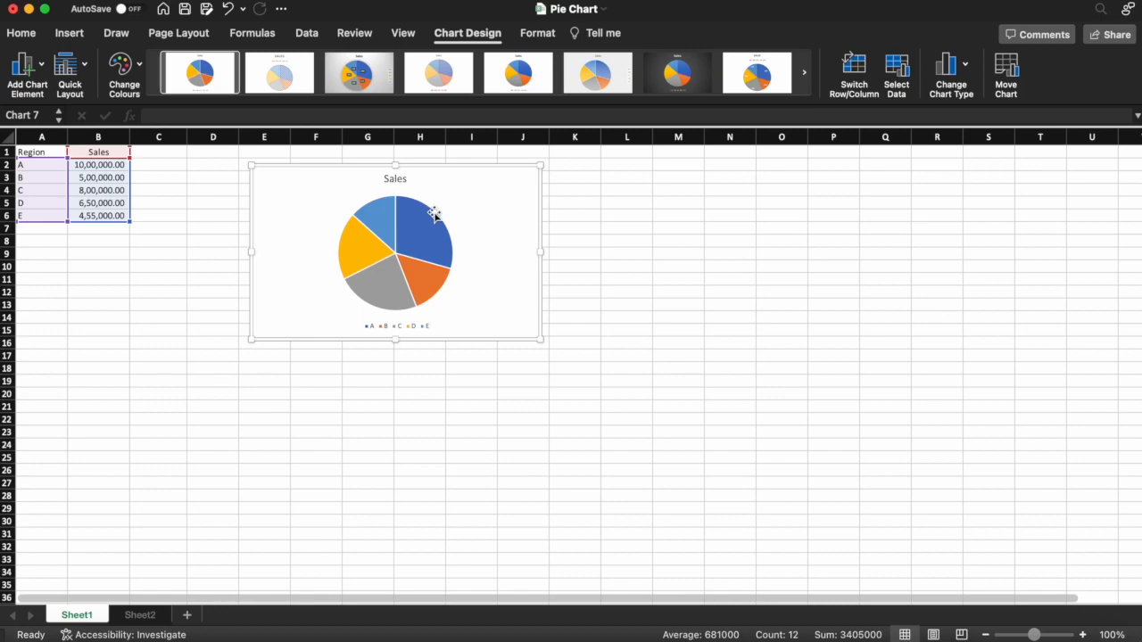
- Add data labels to the Sales series of the pie chart
{"action": "mouse_move", "coordinate": [435, 214]}
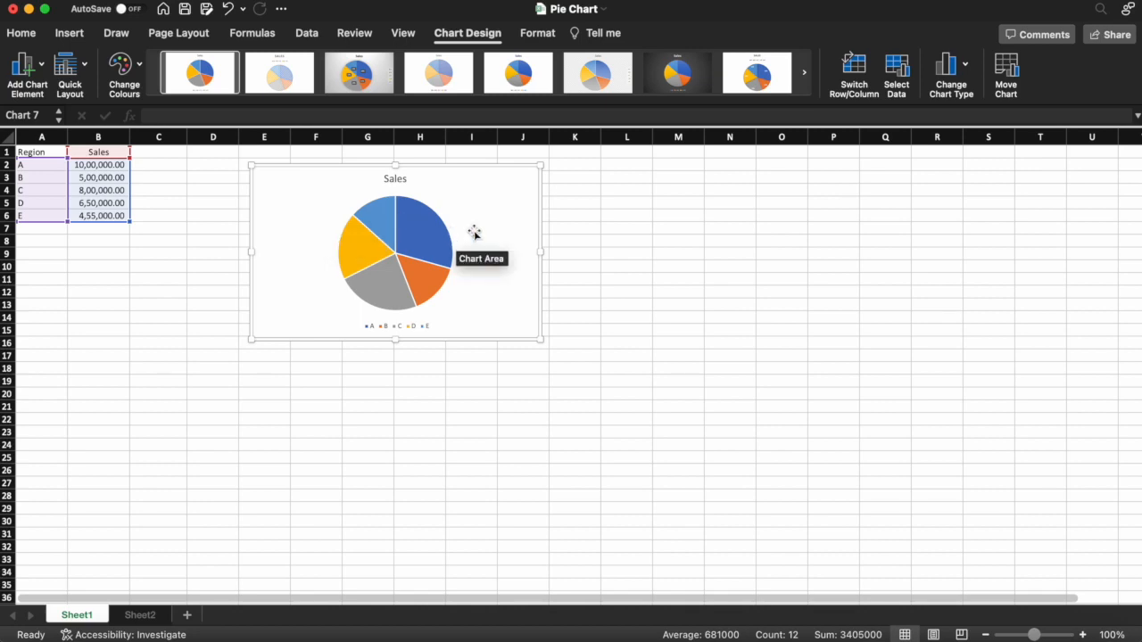
{"action": "left_click", "coordinate": [413, 231]}
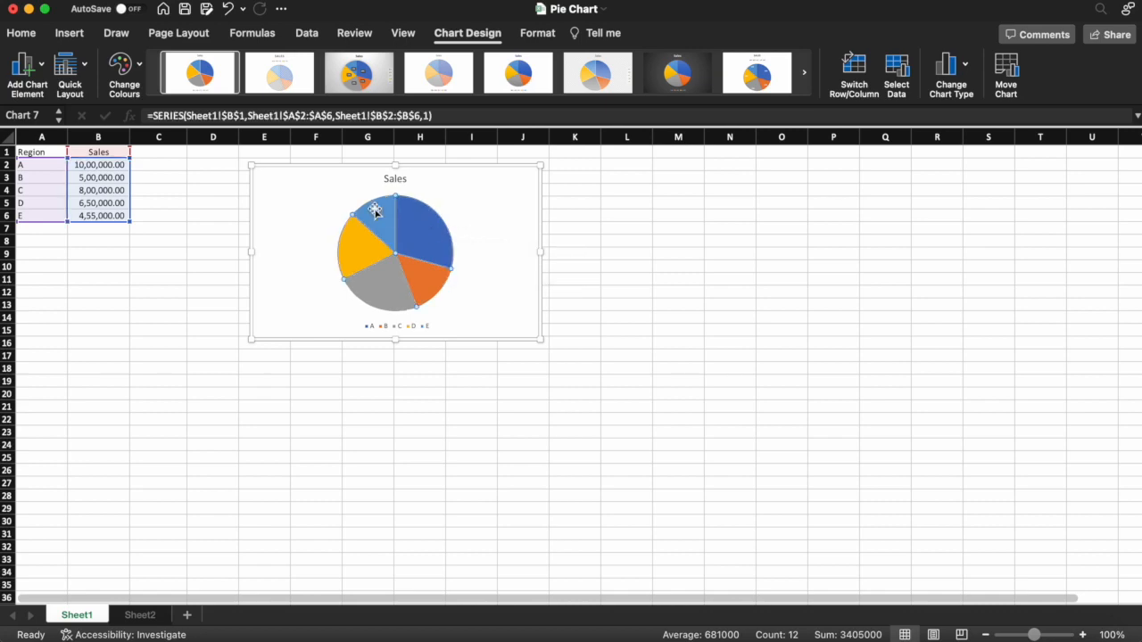
{"action": "right_click", "coordinate": [430, 238]}
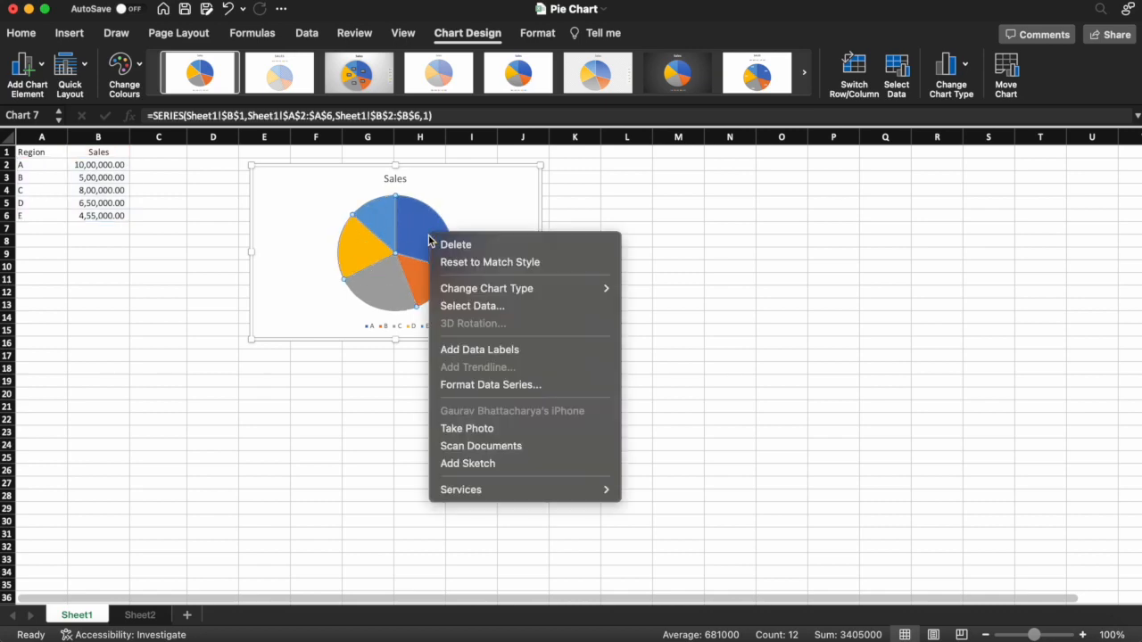
{"action": "left_click", "coordinate": [464, 350]}
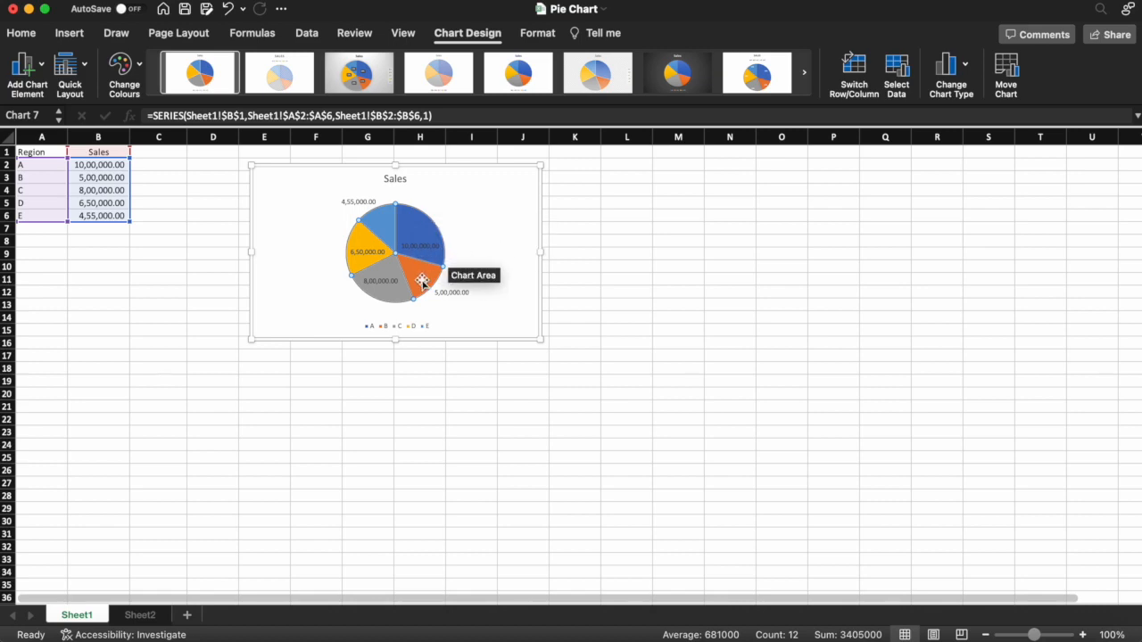
- Inspect the sales value and percentage share of the individual pie slices
{"action": "mouse_move", "coordinate": [422, 282]}
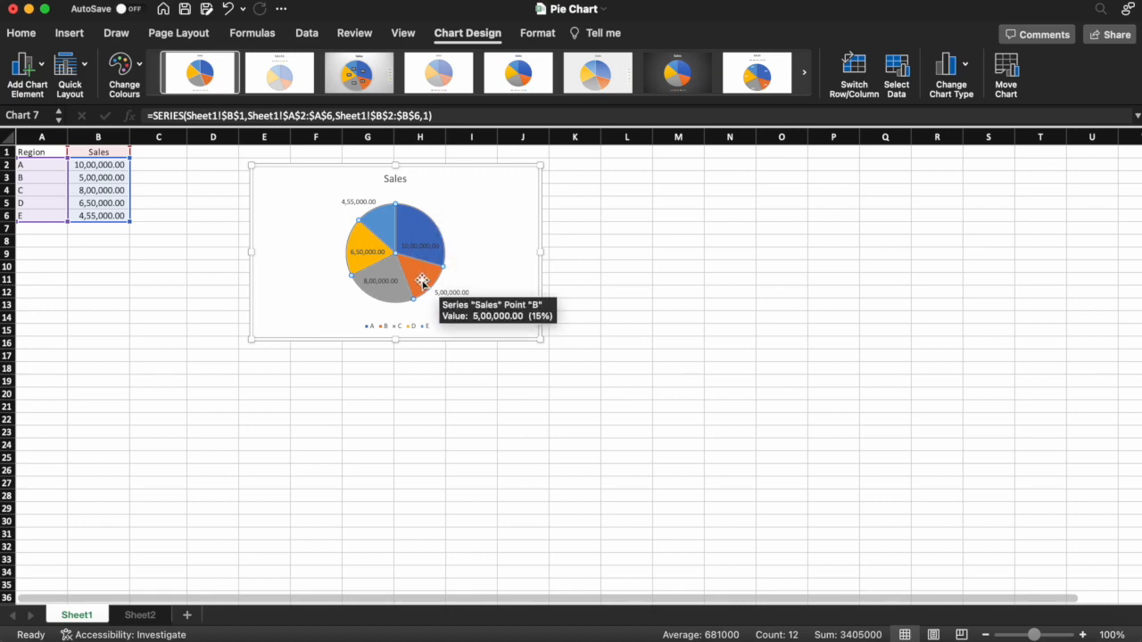
{"action": "mouse_move", "coordinate": [381, 299]}
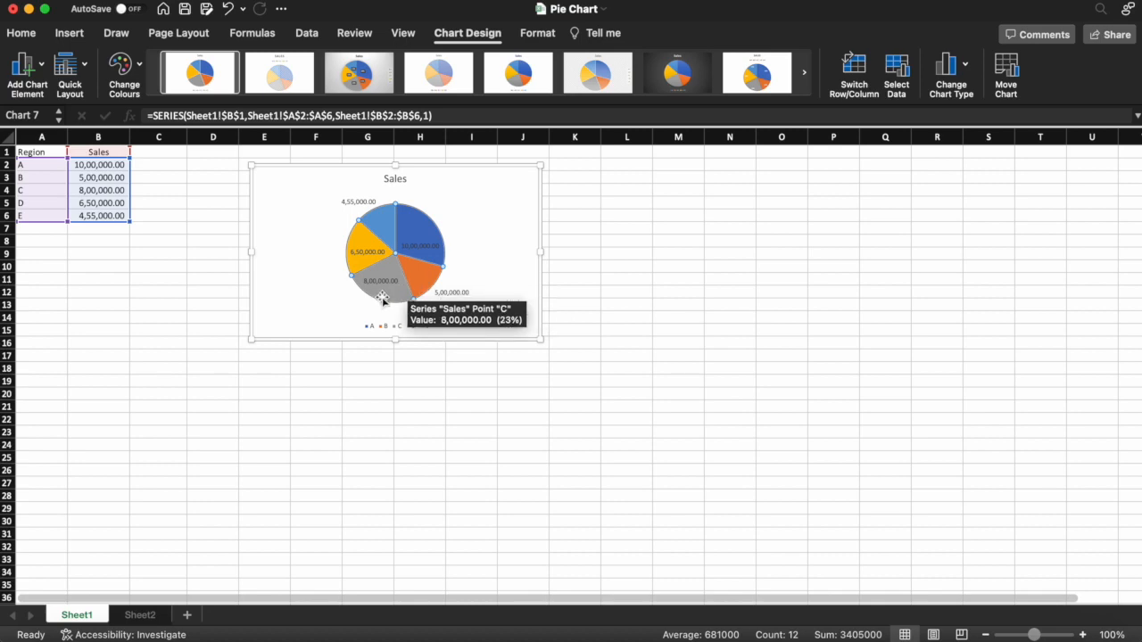
{"action": "mouse_move", "coordinate": [356, 241]}
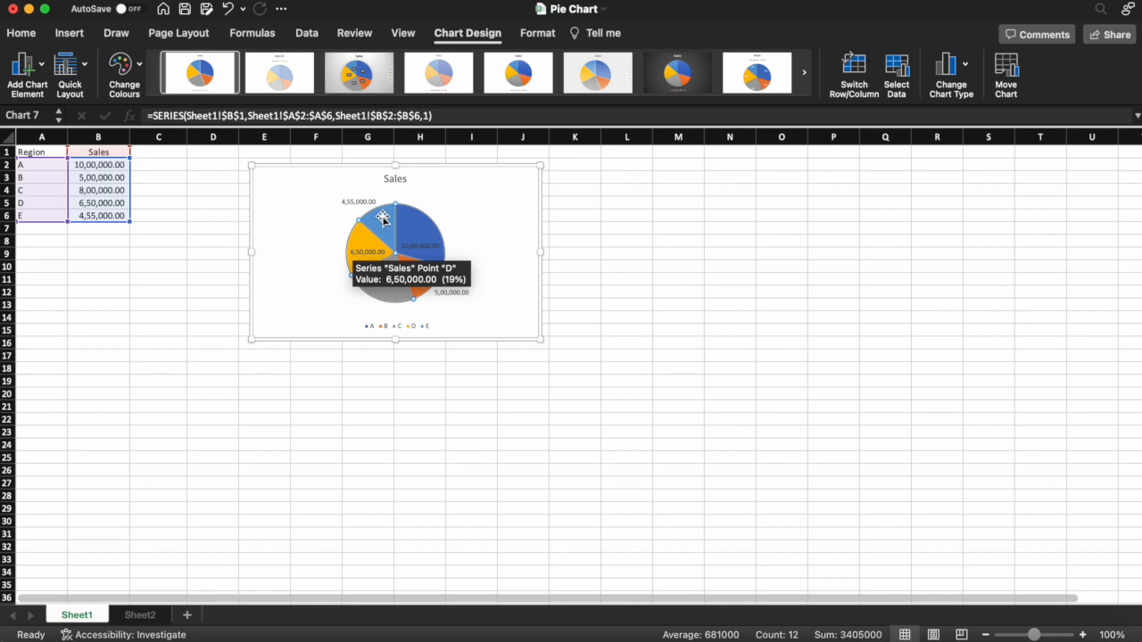
{"action": "mouse_move", "coordinate": [383, 219]}
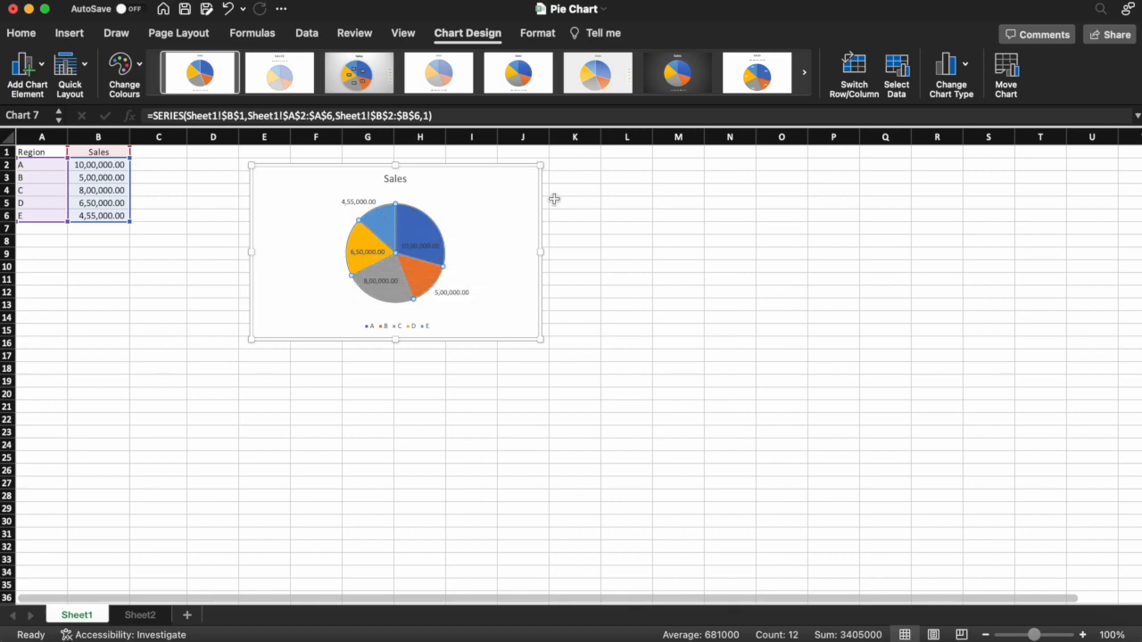
{"action": "left_click", "coordinate": [505, 198]}
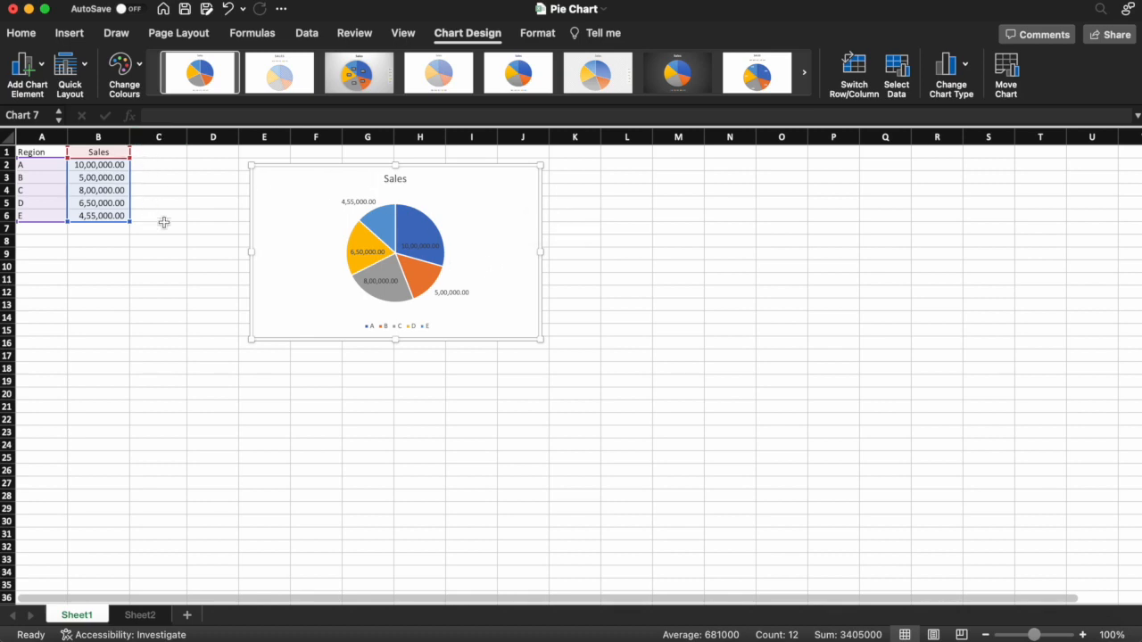
- Format the pie chart's data labels to show Percentage instead of Value
{"action": "left_click", "coordinate": [452, 293]}
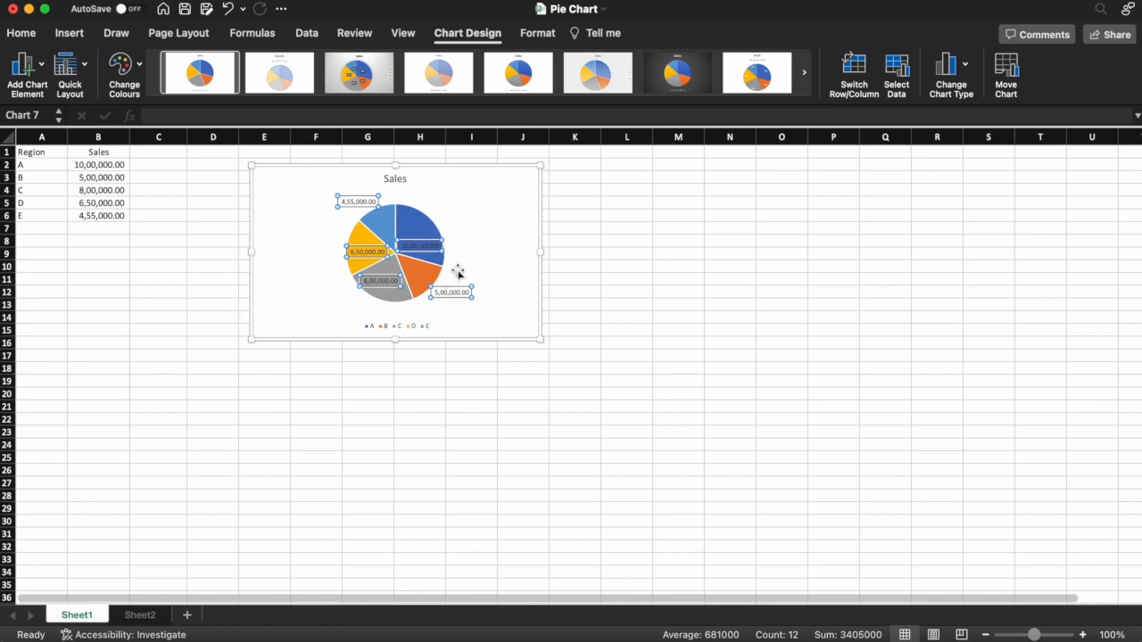
{"action": "right_click", "coordinate": [453, 295]}
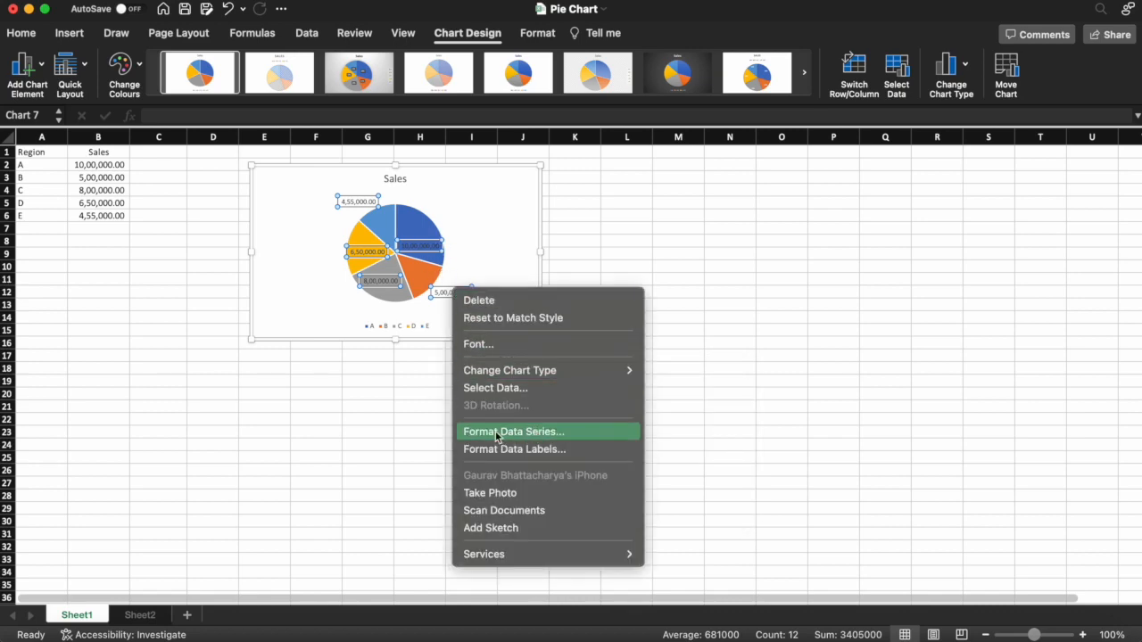
{"action": "left_click", "coordinate": [531, 458]}
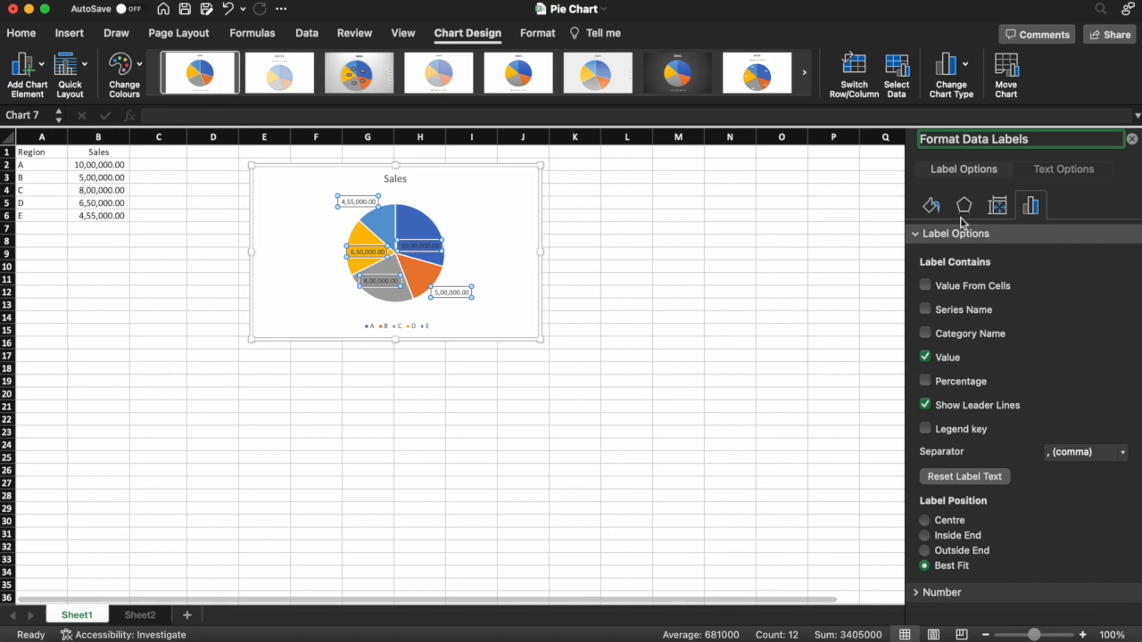
{"action": "left_click", "coordinate": [925, 359]}
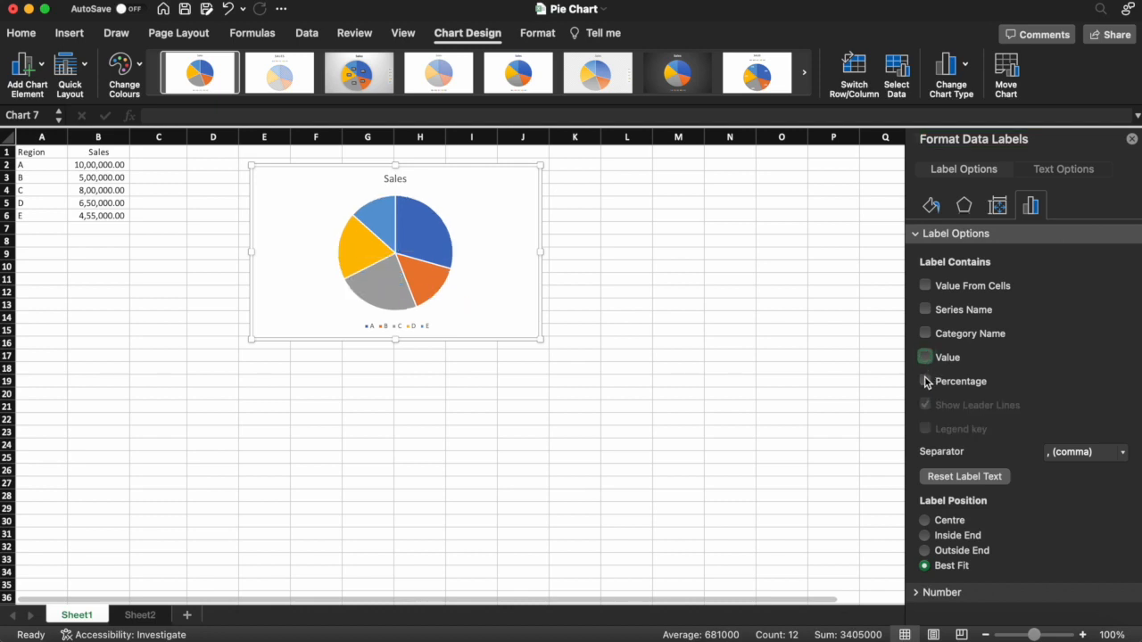
{"action": "left_click", "coordinate": [925, 382]}
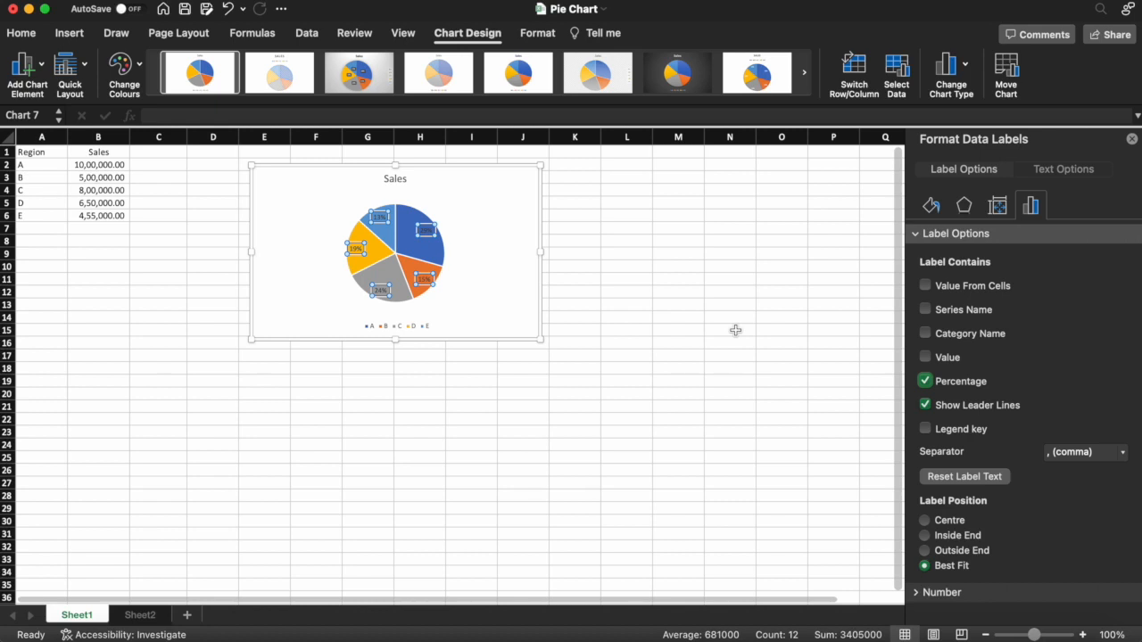
- Try the Outside End, Inside End and Centre positions for the percentage labels
{"action": "left_click", "coordinate": [969, 551]}
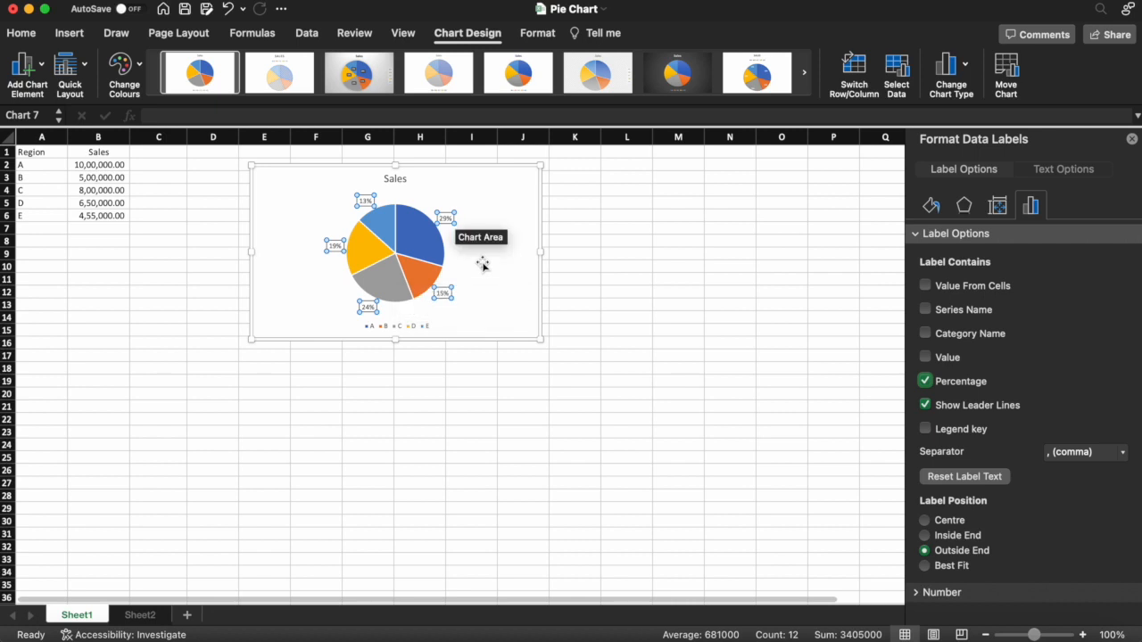
{"action": "left_click", "coordinate": [953, 536]}
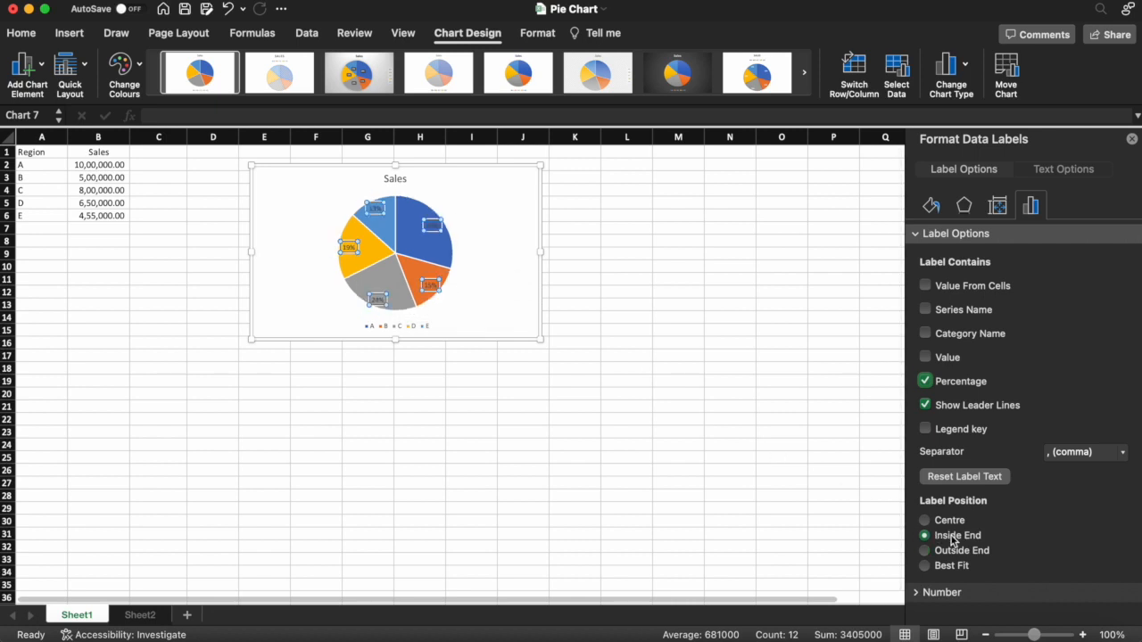
{"action": "left_click", "coordinate": [949, 522]}
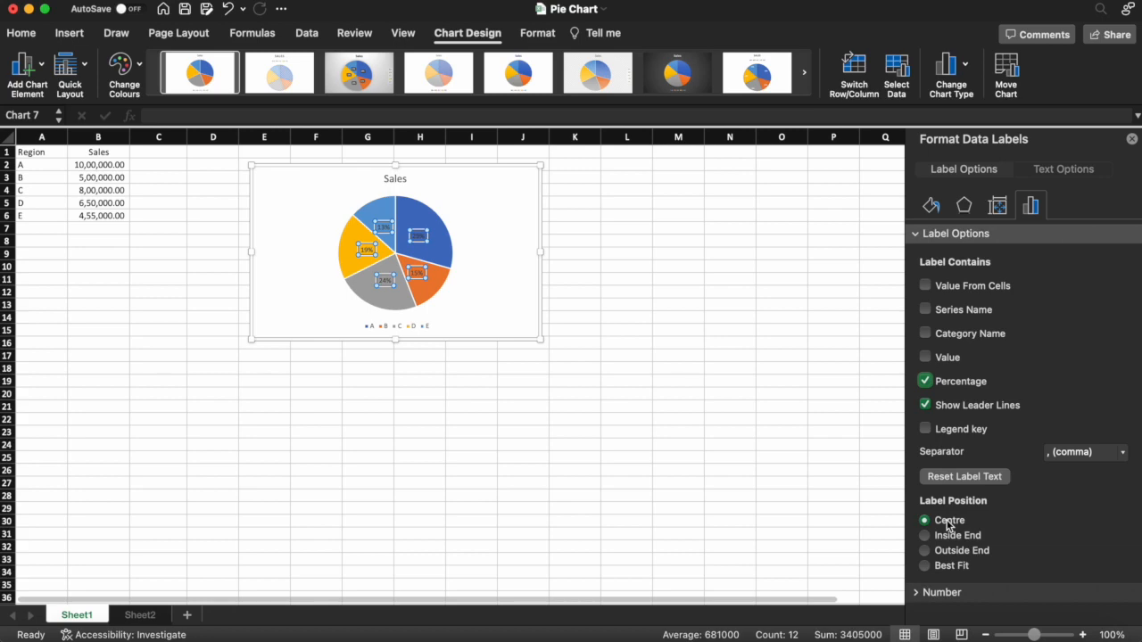
- Move each of the five percentage labels individually off its slice into the blank area around the pie
{"action": "left_click", "coordinate": [429, 357]}
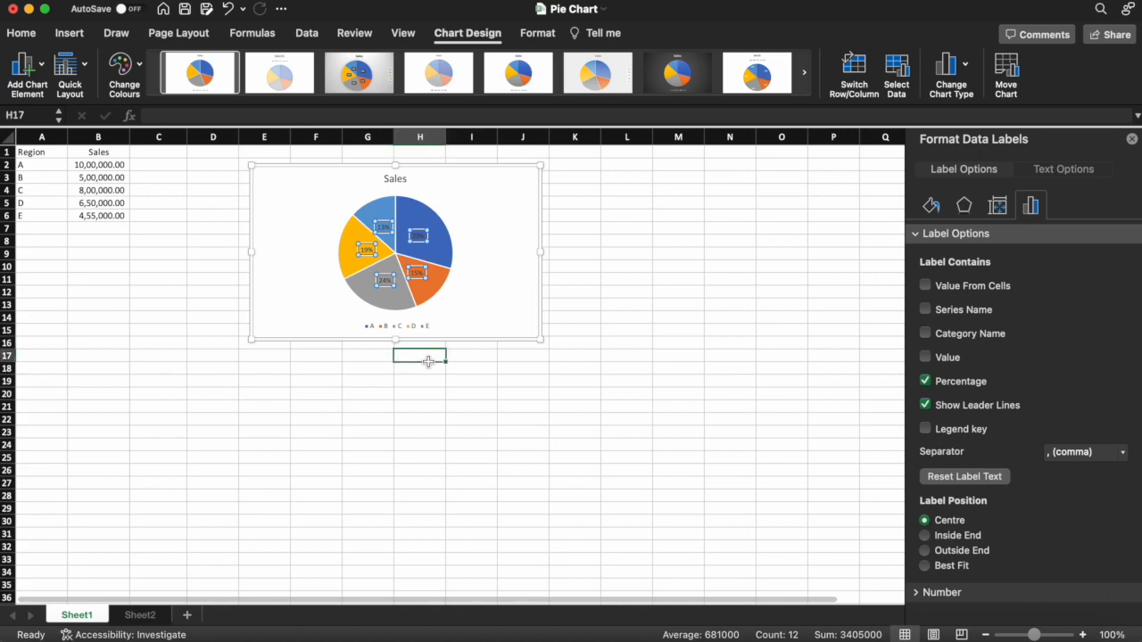
{"action": "left_click", "coordinate": [418, 237]}
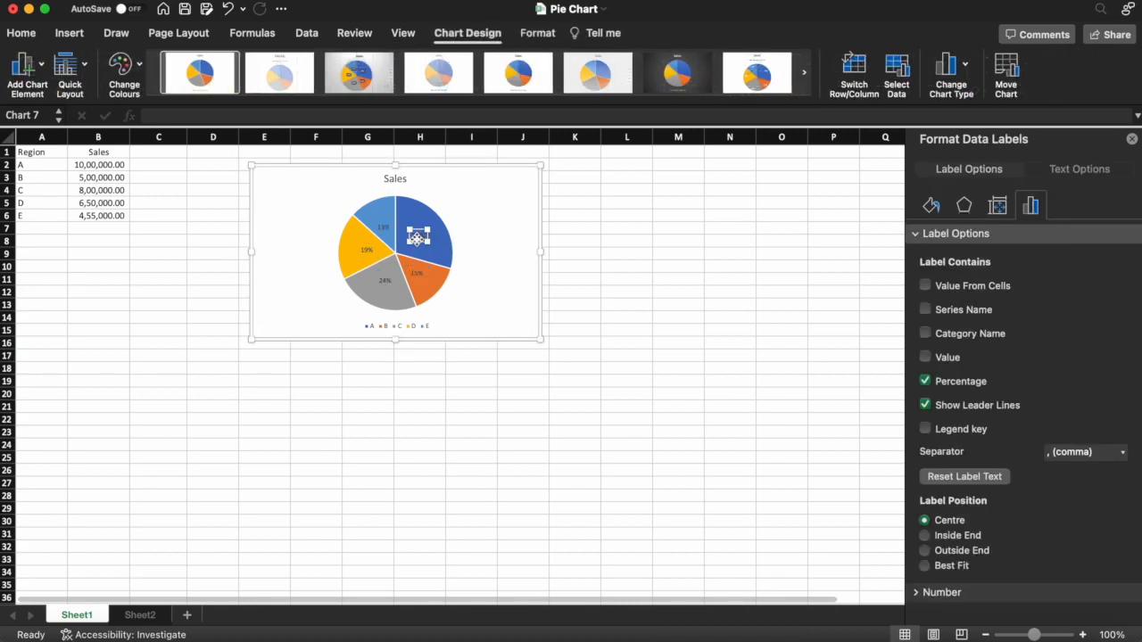
{"action": "left_click", "coordinate": [417, 238]}
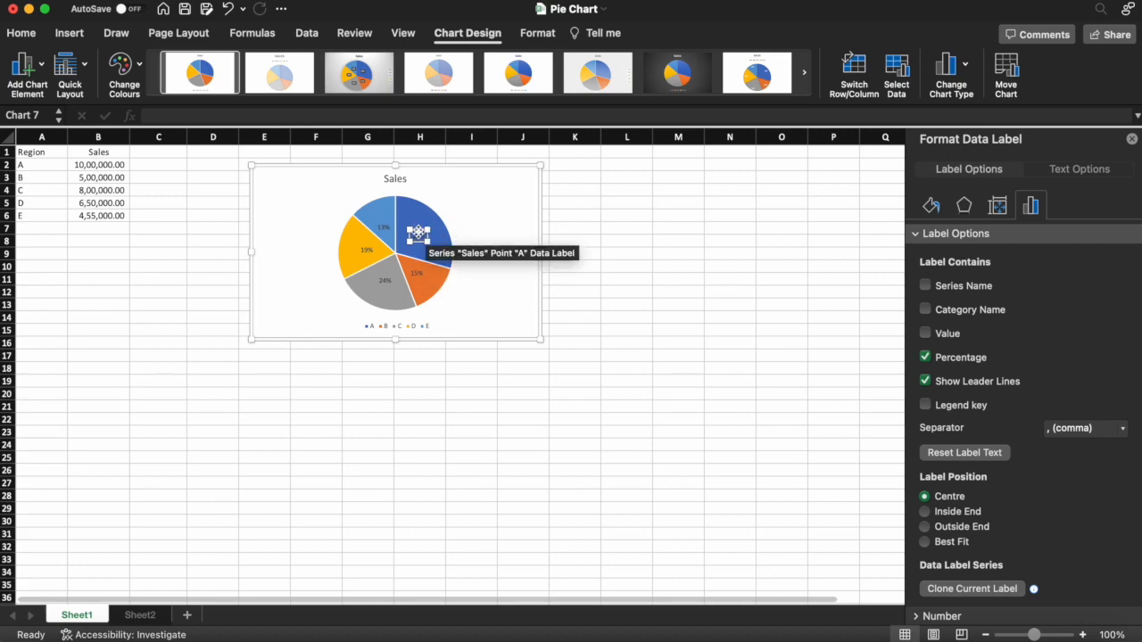
{"action": "left_click_drag", "start_coordinate": [419, 230], "coordinate": [481, 203]}
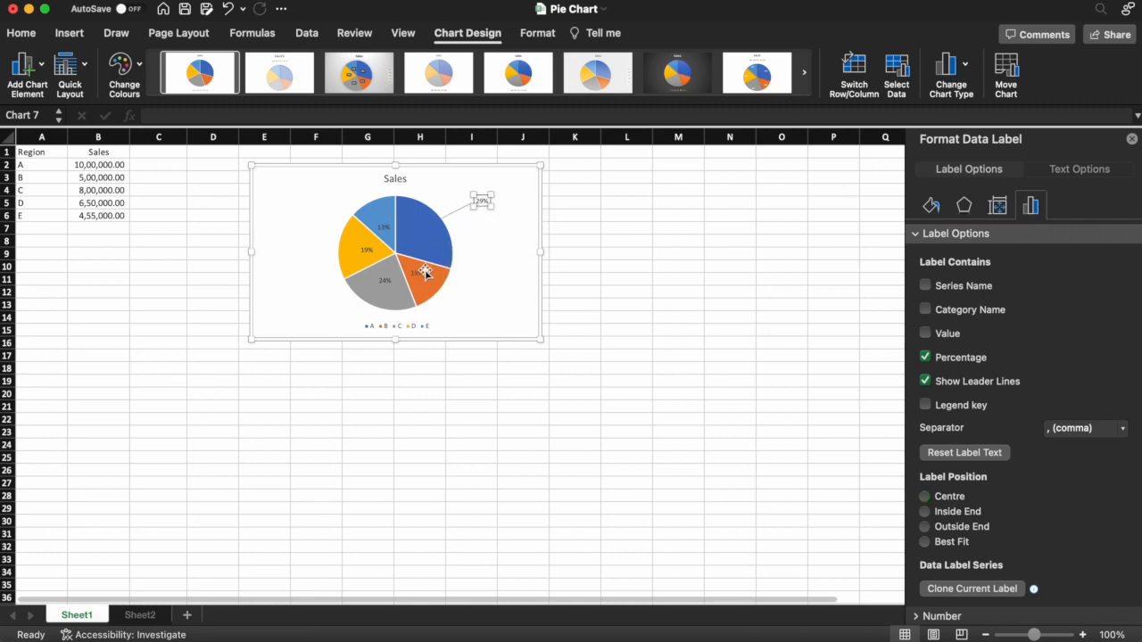
{"action": "left_click_drag", "start_coordinate": [420, 273], "coordinate": [477, 297]}
{"action": "left_click_drag", "start_coordinate": [383, 282], "coordinate": [327, 306]}
{"action": "left_click_drag", "start_coordinate": [366, 253], "coordinate": [303, 238]}
{"action": "left_click_drag", "start_coordinate": [383, 227], "coordinate": [329, 188]}
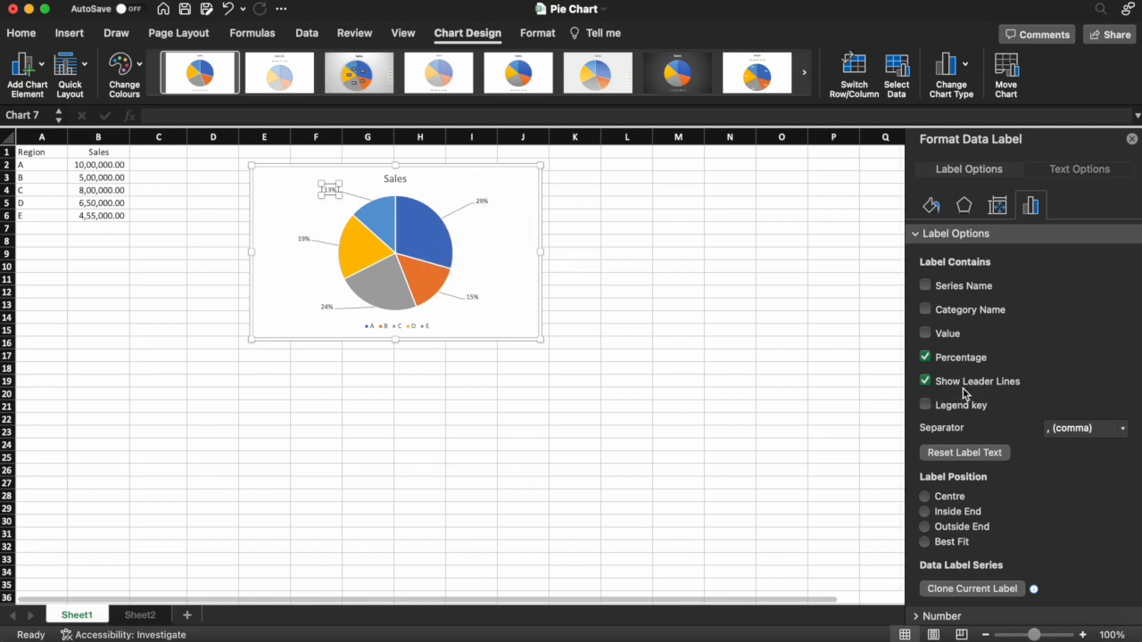
- Turn the leader lines off and back on, and set the position of all percentage labels to Outside End
{"action": "left_click", "coordinate": [926, 382]}
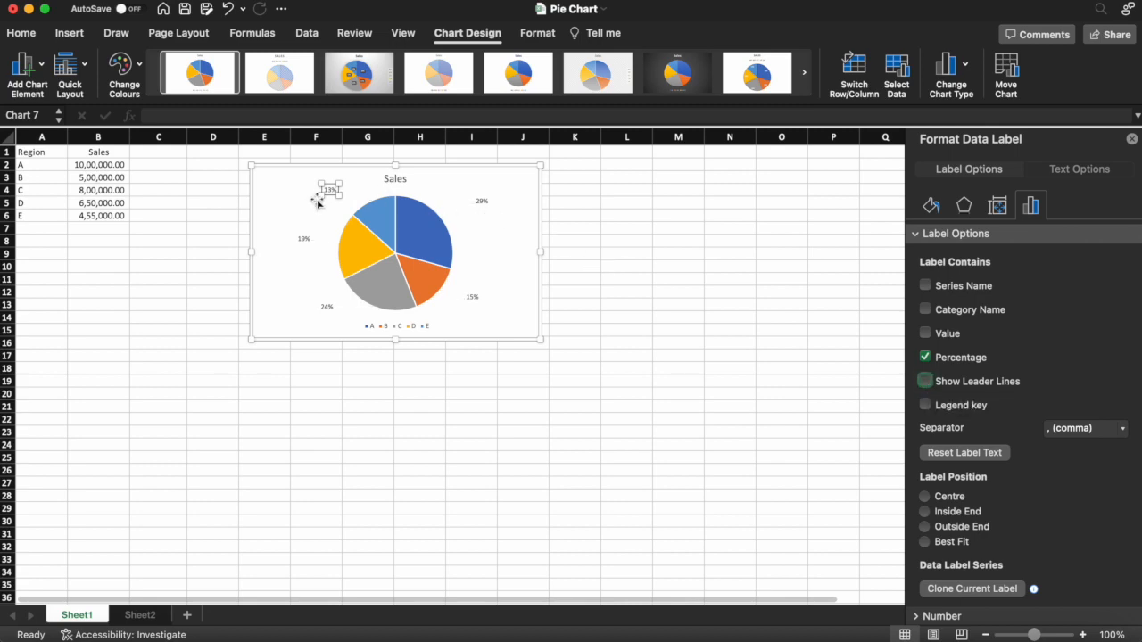
{"action": "left_click", "coordinate": [314, 368]}
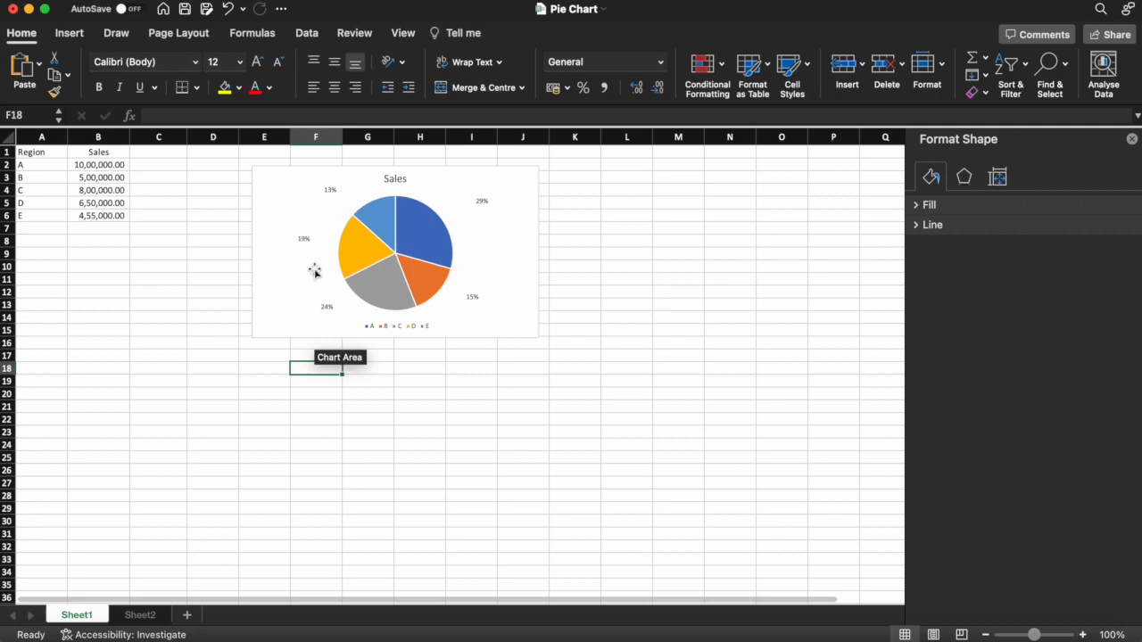
{"action": "left_click", "coordinate": [303, 241]}
{"action": "left_click", "coordinate": [988, 406]}
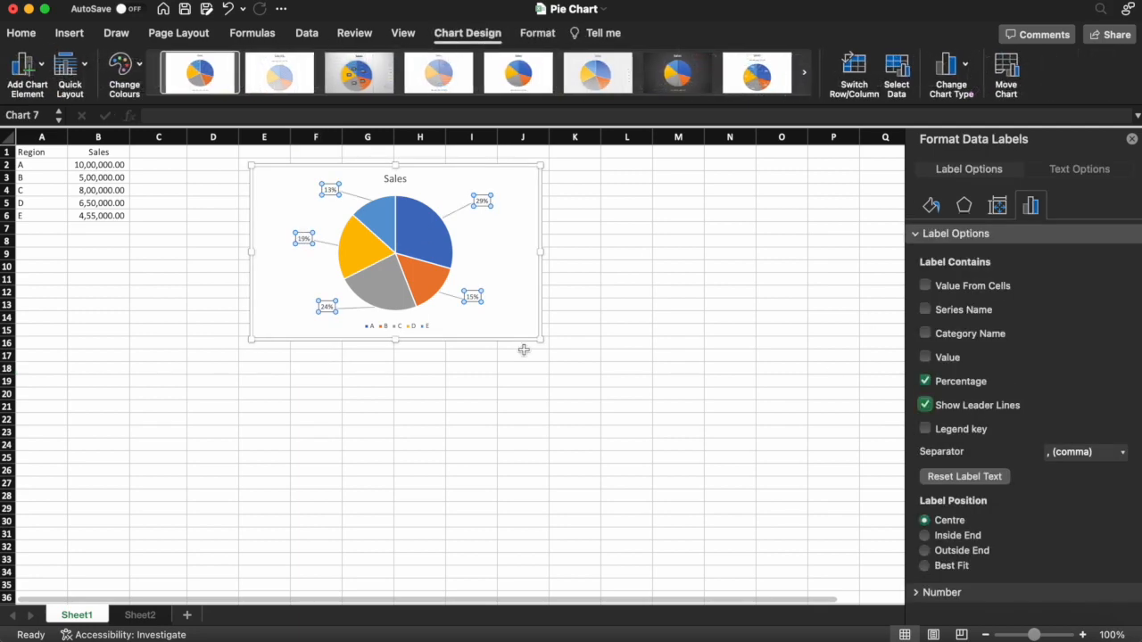
{"action": "left_click", "coordinate": [961, 552]}
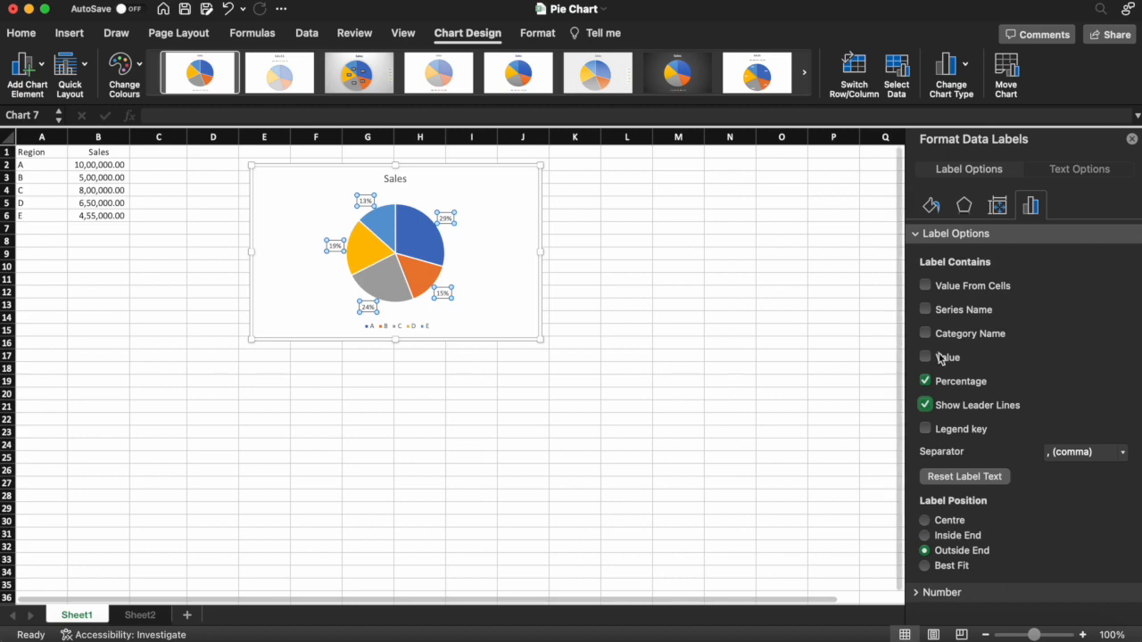
- Try including the category name and the series name in the data labels, removing each one again
{"action": "left_click", "coordinate": [993, 337]}
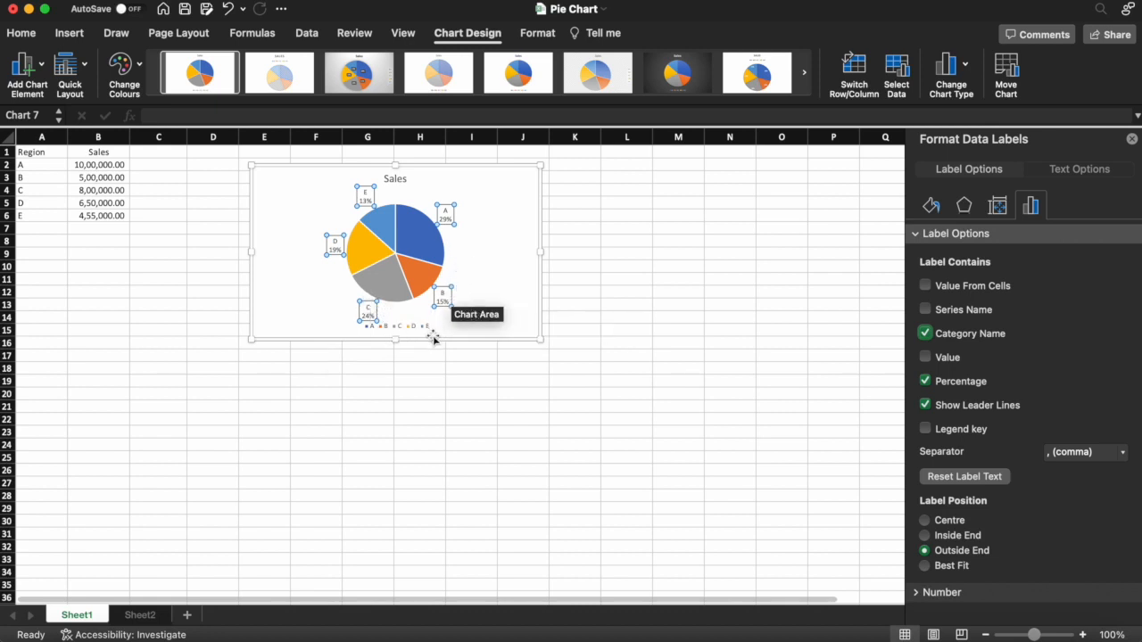
{"action": "left_click", "coordinate": [948, 337]}
{"action": "left_click", "coordinate": [955, 316]}
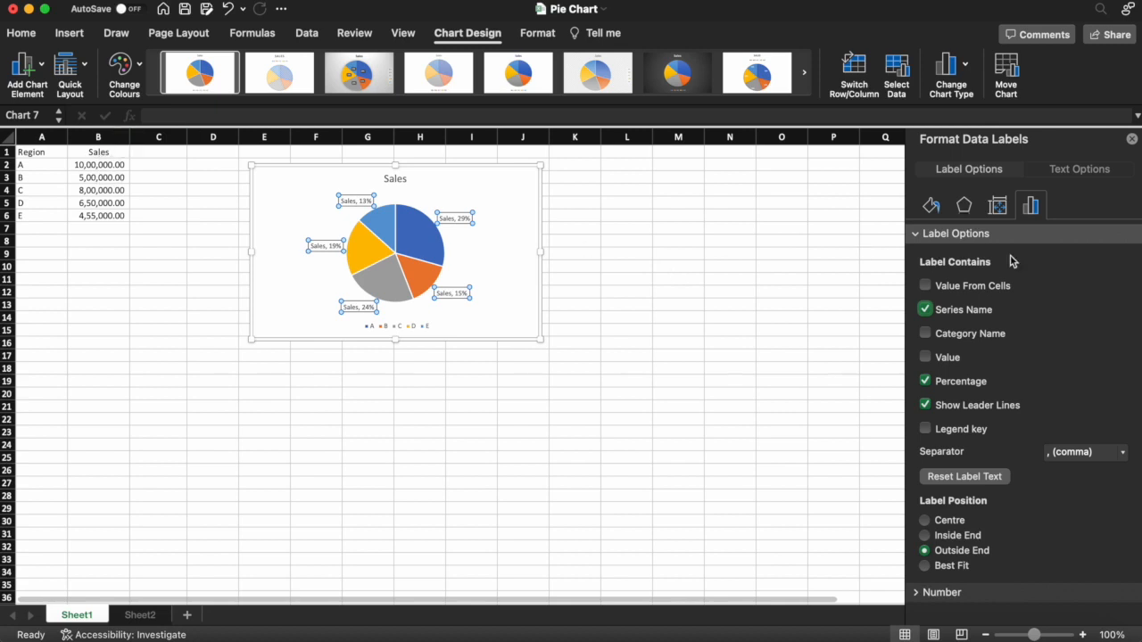
{"action": "left_click", "coordinate": [952, 312]}
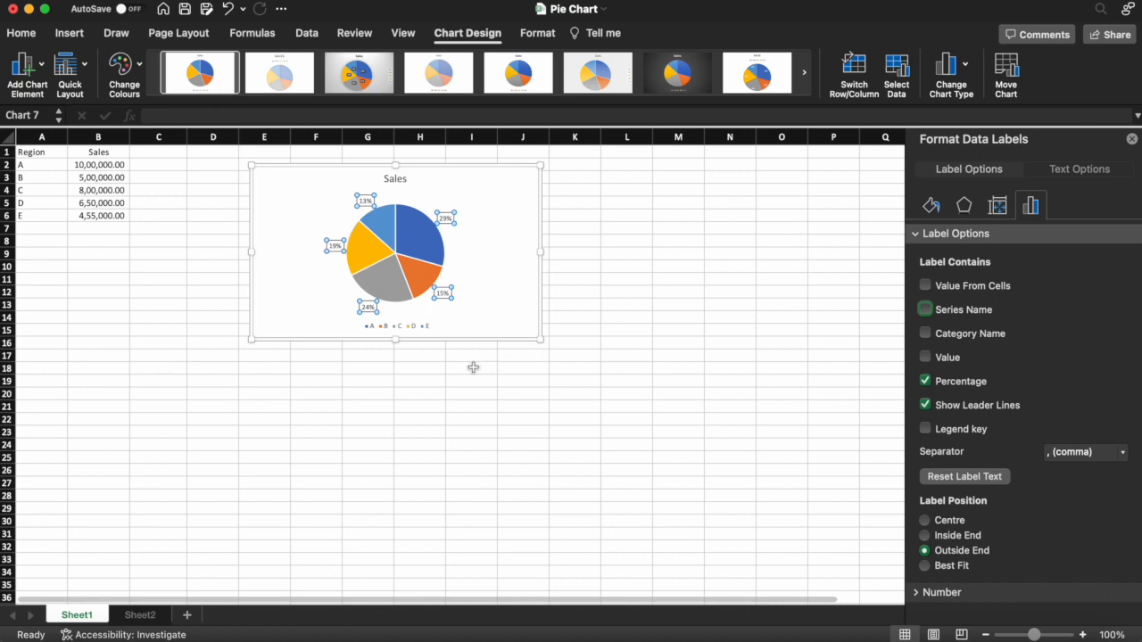
- Try the Top, Left, Right and Top Right positions for the chart legend, and return it to Bottom
{"action": "left_click", "coordinate": [416, 329]}
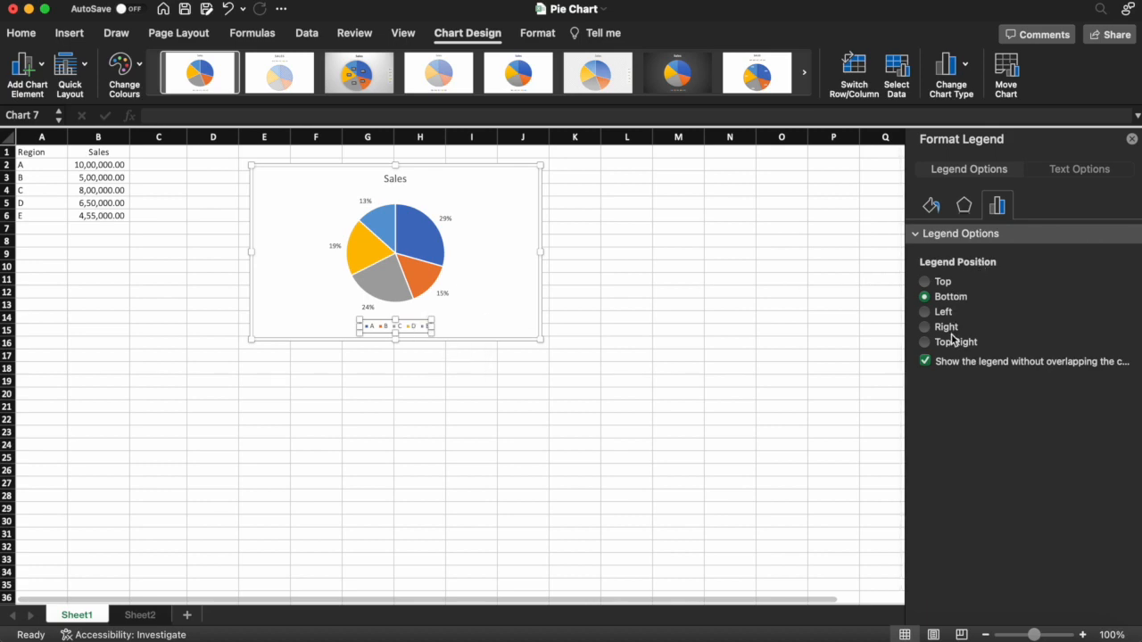
{"action": "left_click", "coordinate": [932, 284]}
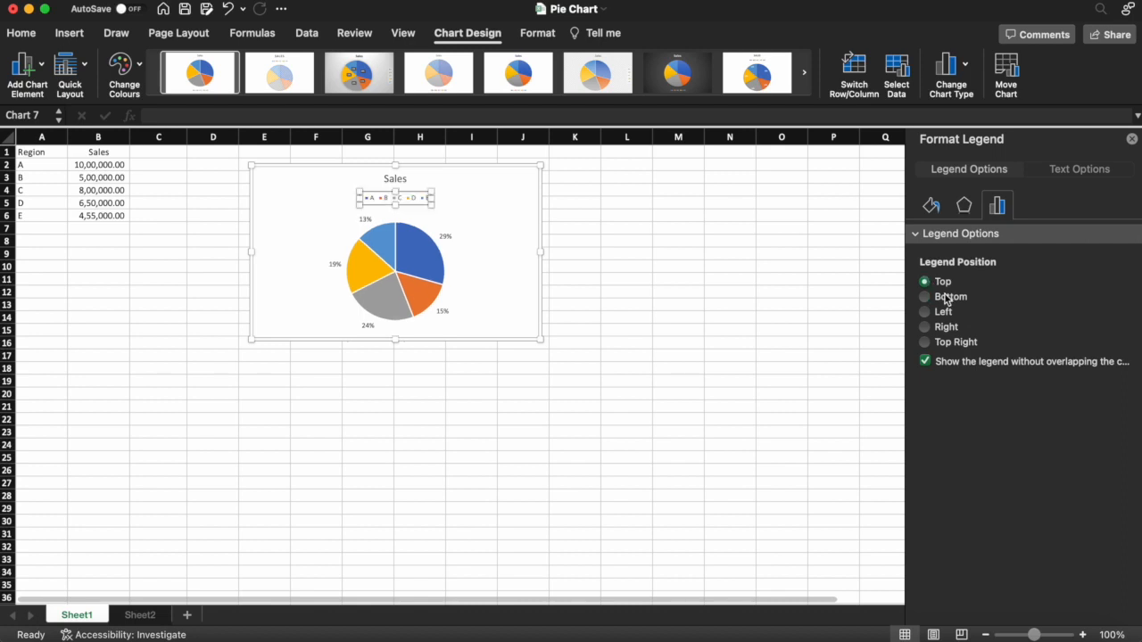
{"action": "left_click", "coordinate": [942, 314]}
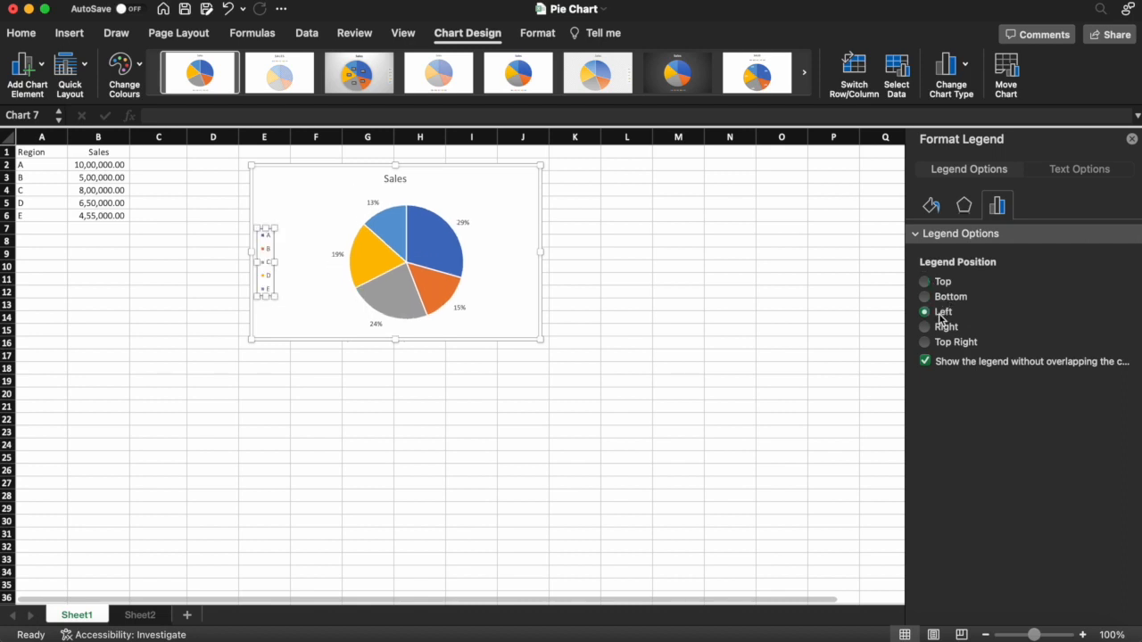
{"action": "left_click", "coordinate": [943, 328]}
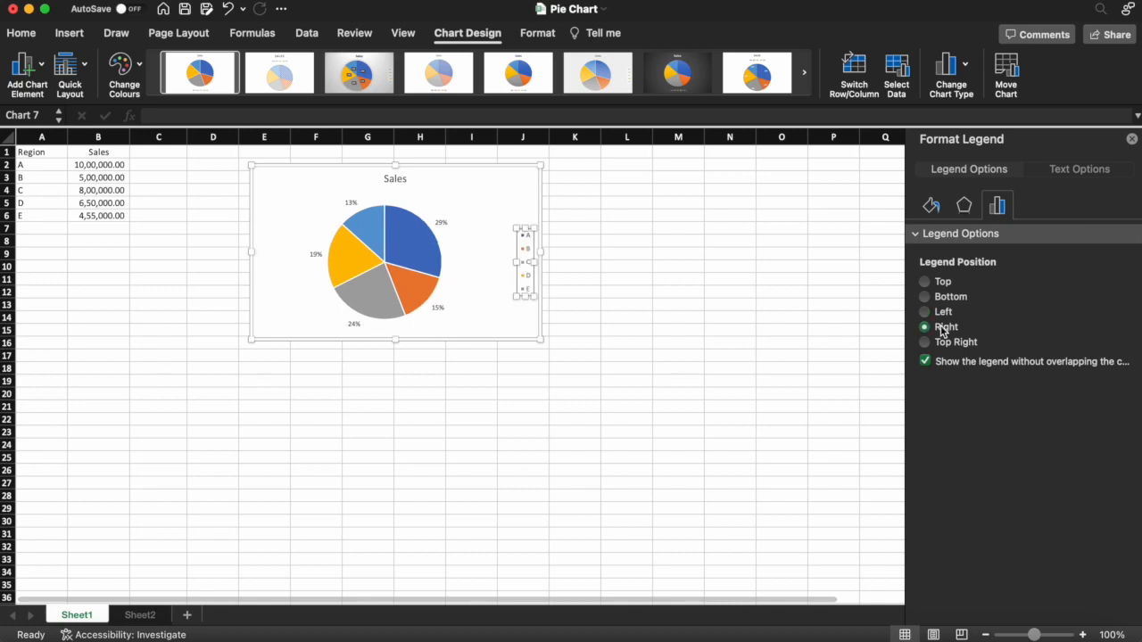
{"action": "left_click", "coordinate": [951, 343]}
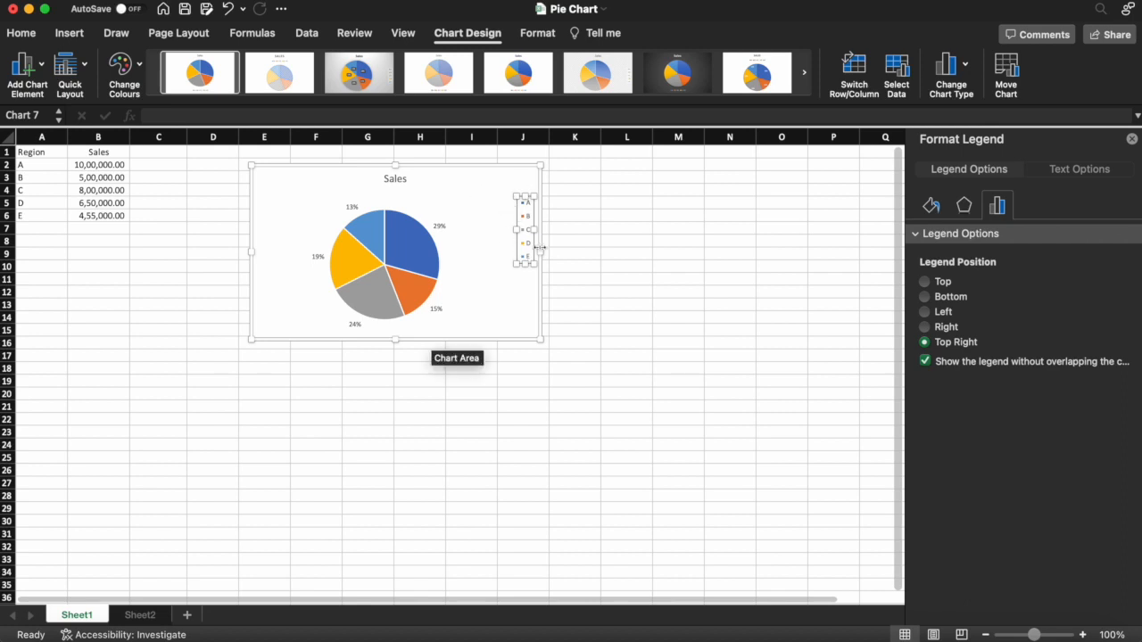
{"action": "left_click", "coordinate": [951, 298]}
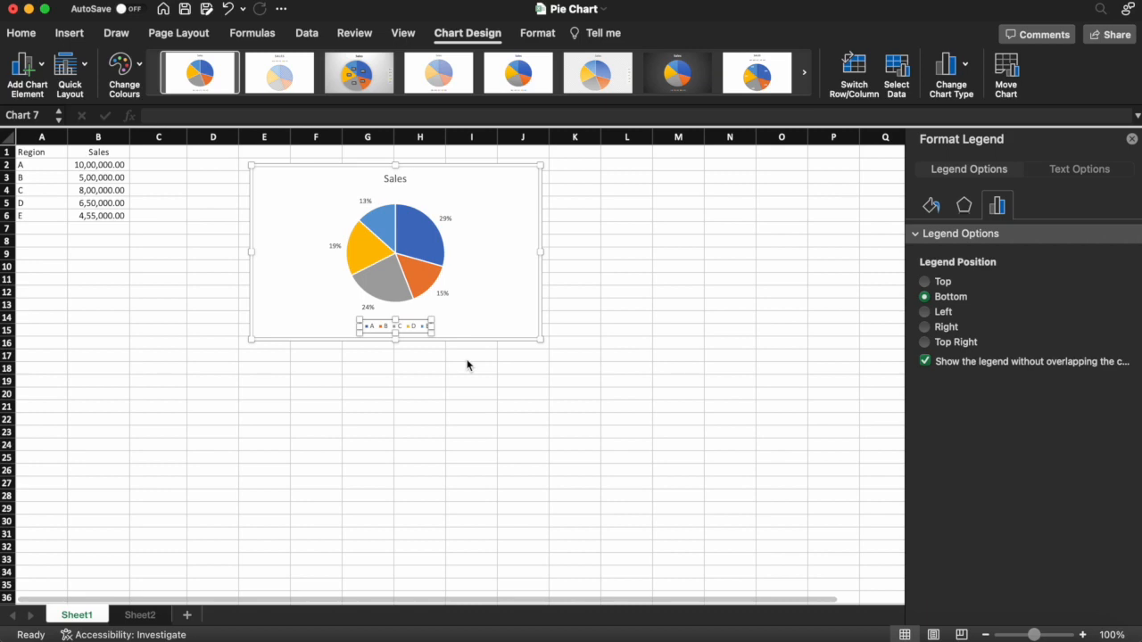
{"action": "left_click", "coordinate": [434, 370]}
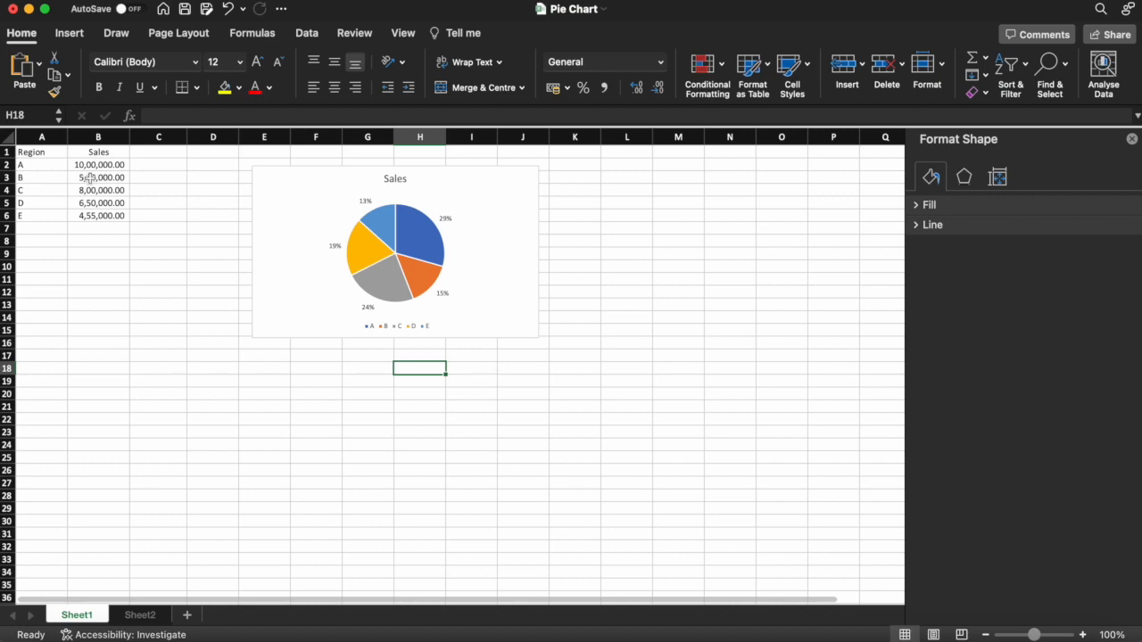
- Move the pie chart away from the data table to columns K to P, near the top of the sheet
{"action": "left_click", "coordinate": [123, 267]}
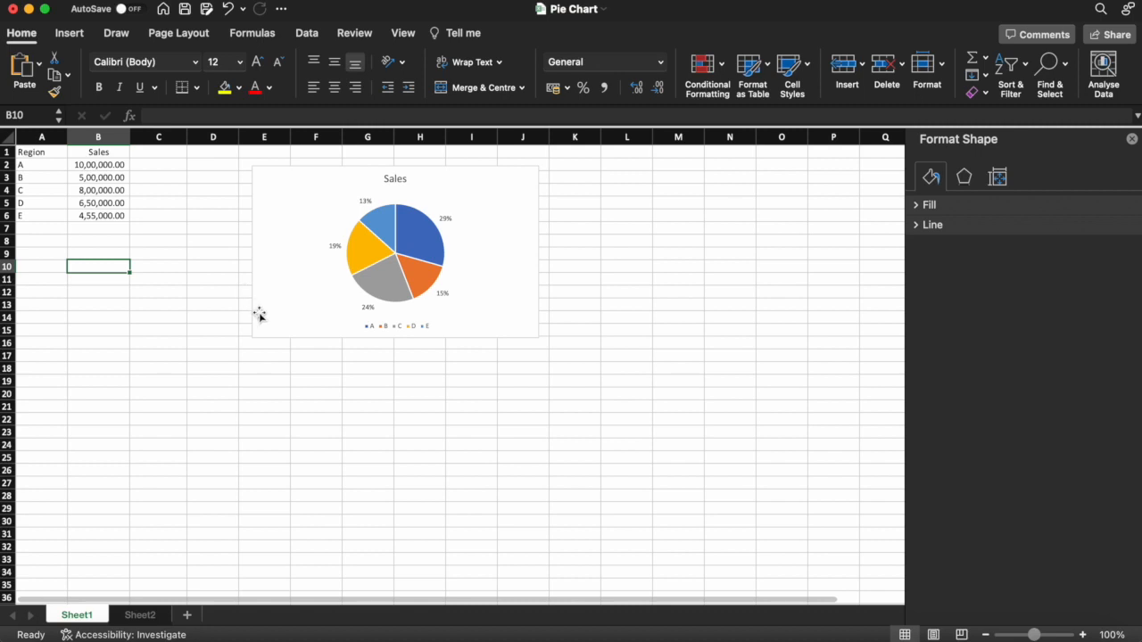
{"action": "left_click_drag", "start_coordinate": [259, 315], "coordinate": [561, 311]}
{"action": "left_click", "coordinate": [67, 254]}
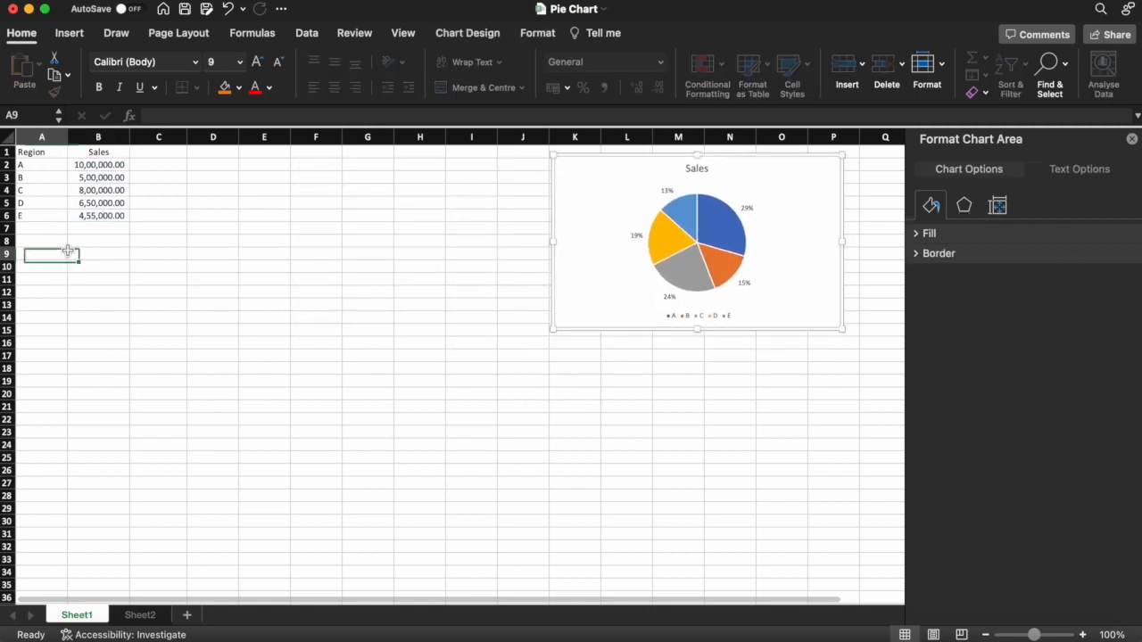
- Insert a Pie of Pie chart from the range A1:B6 and place it between the data table and the first chart
{"action": "left_click_drag", "start_coordinate": [27, 152], "coordinate": [106, 211]}
{"action": "left_click", "coordinate": [70, 33]}
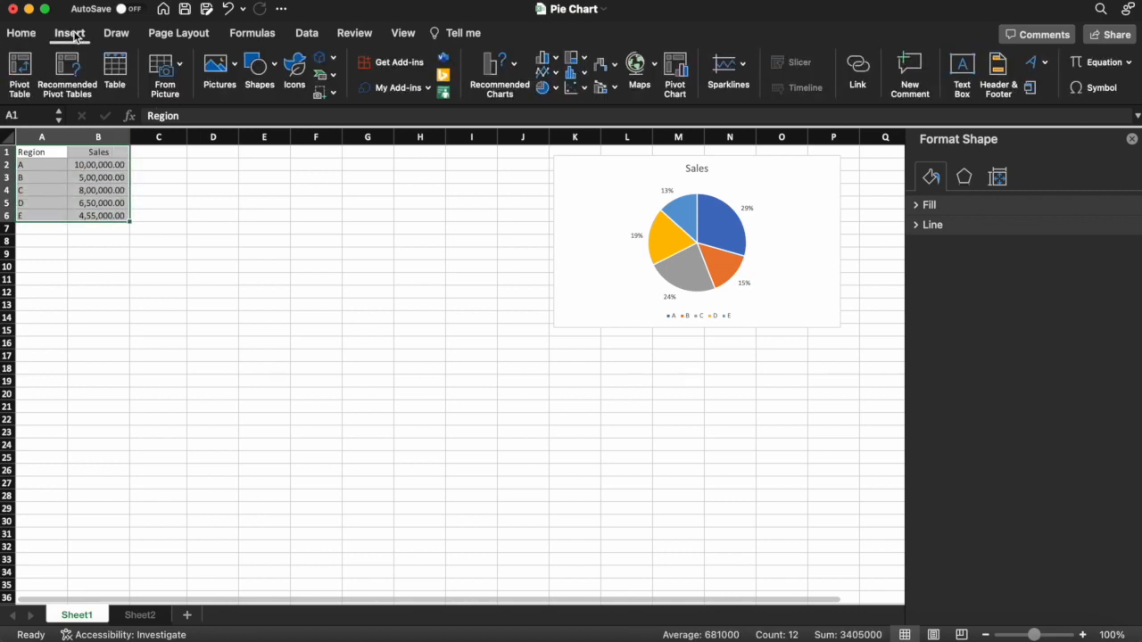
{"action": "left_click", "coordinate": [557, 90]}
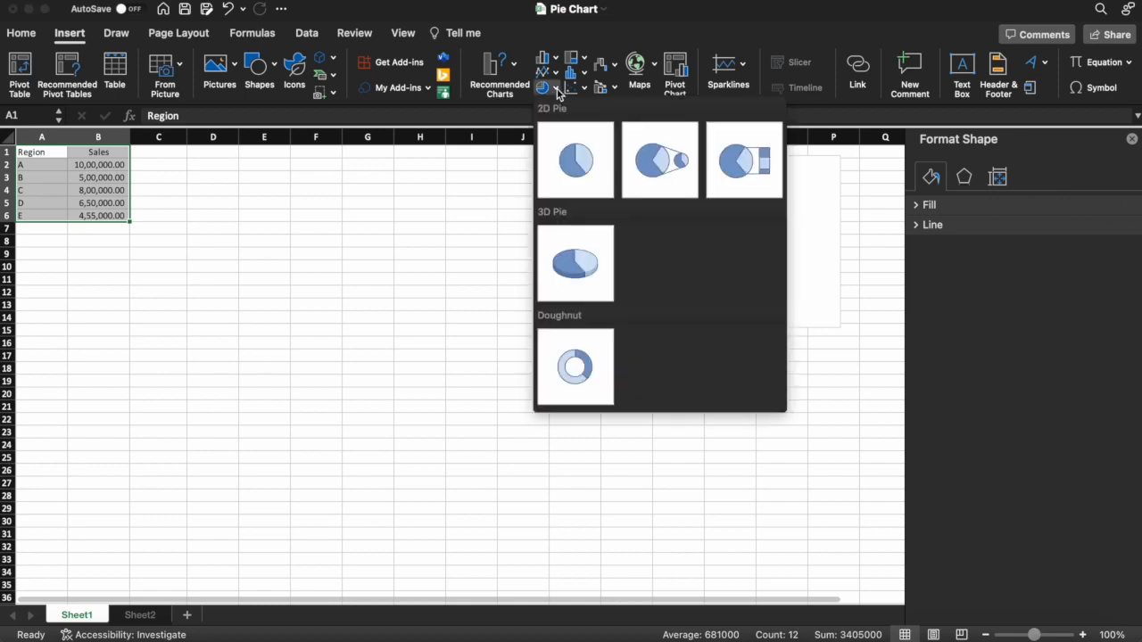
{"action": "left_click", "coordinate": [663, 182]}
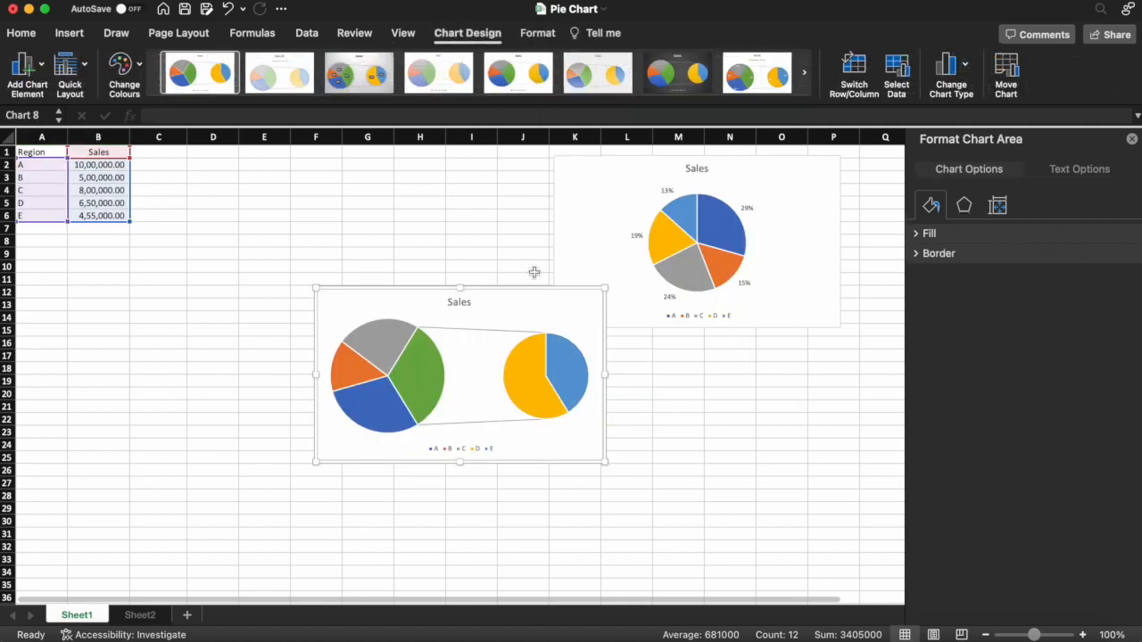
{"action": "left_click_drag", "start_coordinate": [504, 290], "coordinate": [426, 211]}
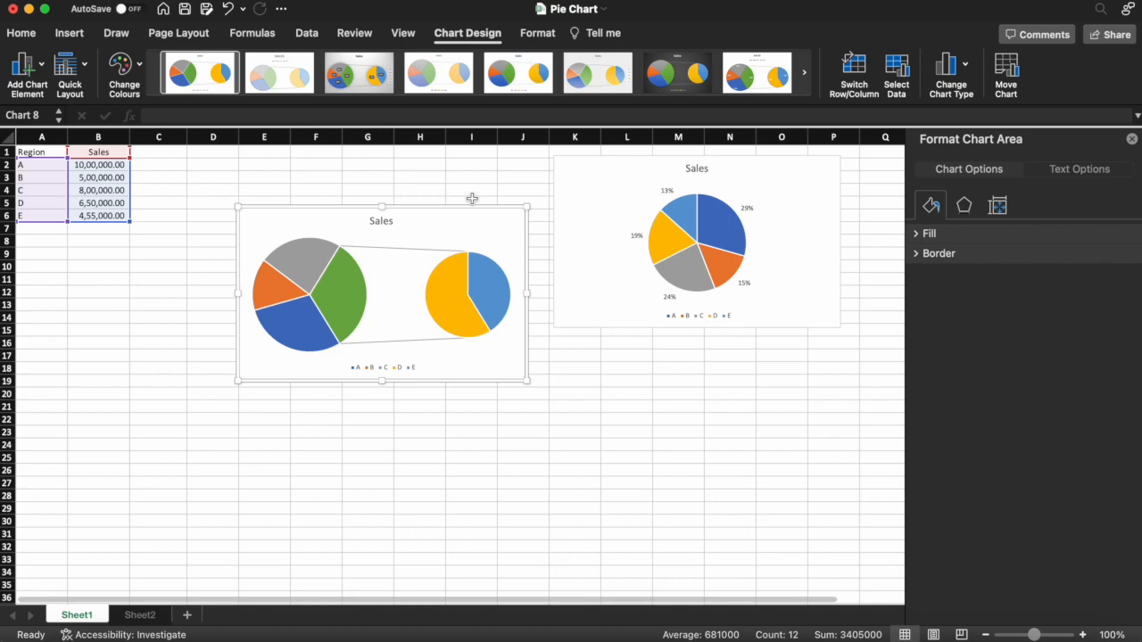
- Split the Pie of Pie series by percentage value with values less than 20%, and set the second plot size to 125%
{"action": "left_click", "coordinate": [435, 280]}
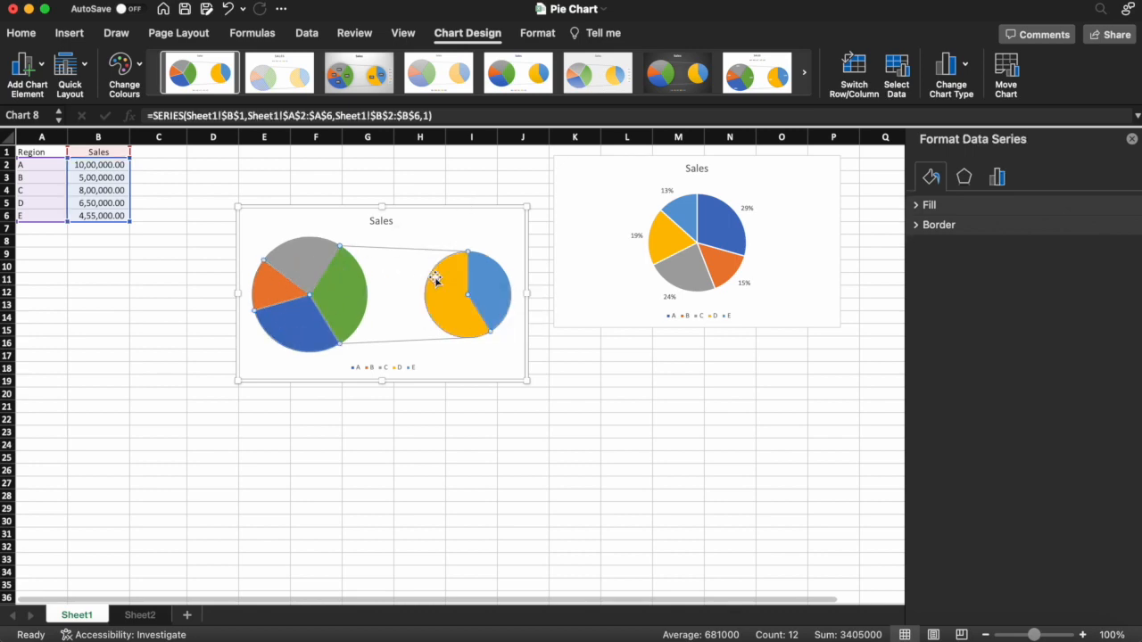
{"action": "left_click", "coordinate": [997, 178]}
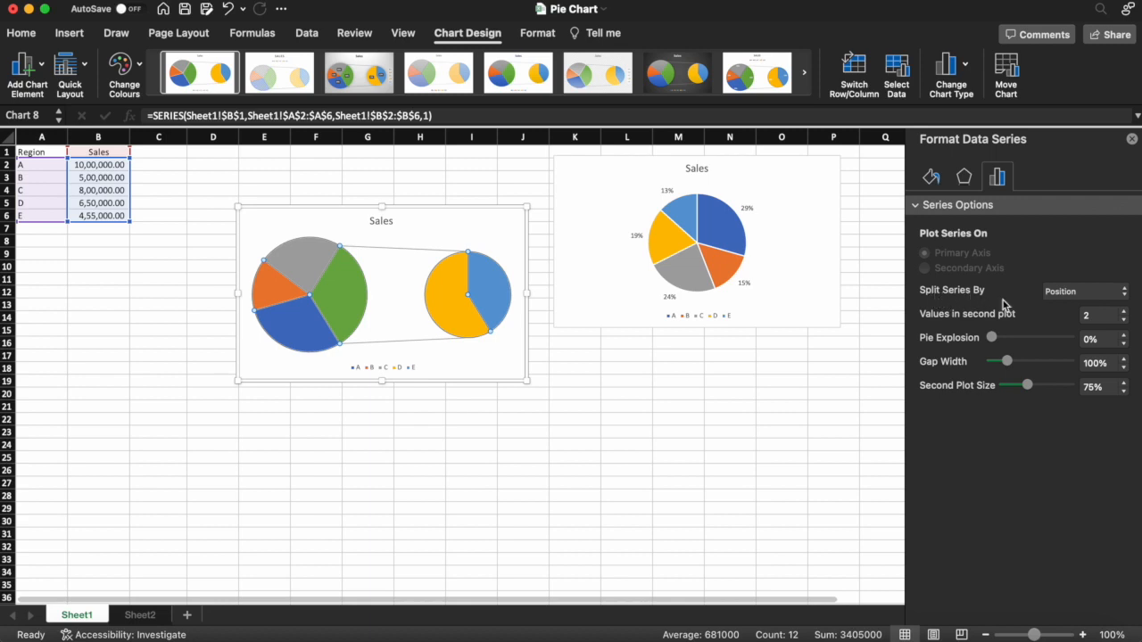
{"action": "left_click", "coordinate": [1062, 293]}
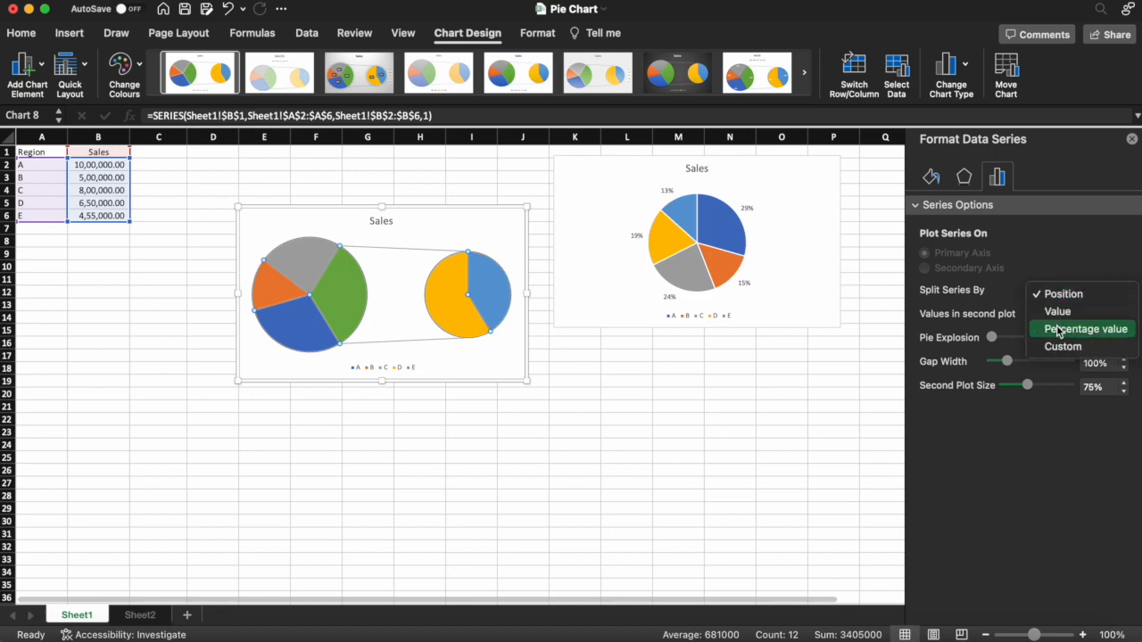
{"action": "left_click", "coordinate": [1059, 330]}
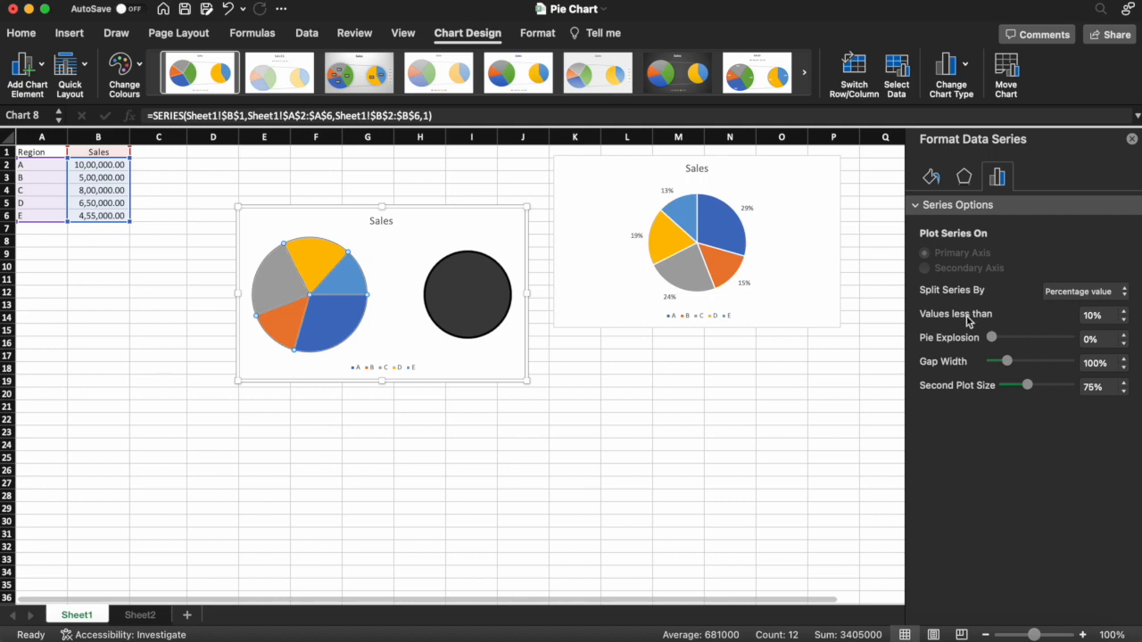
{"action": "left_click", "coordinate": [1124, 313]}
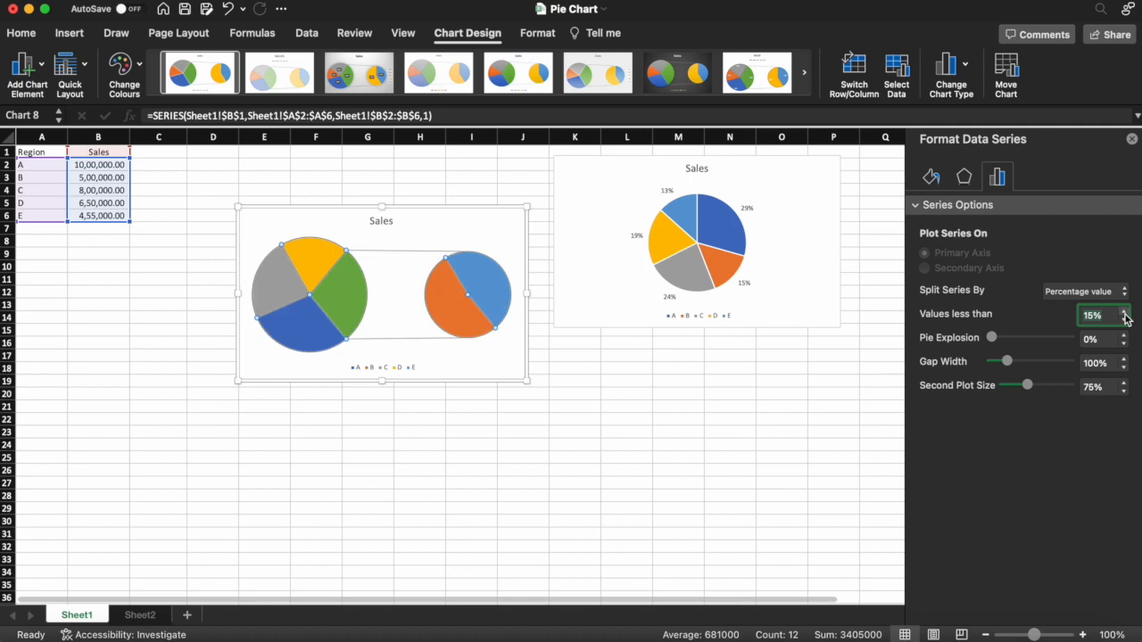
{"action": "left_click", "coordinate": [1124, 313]}
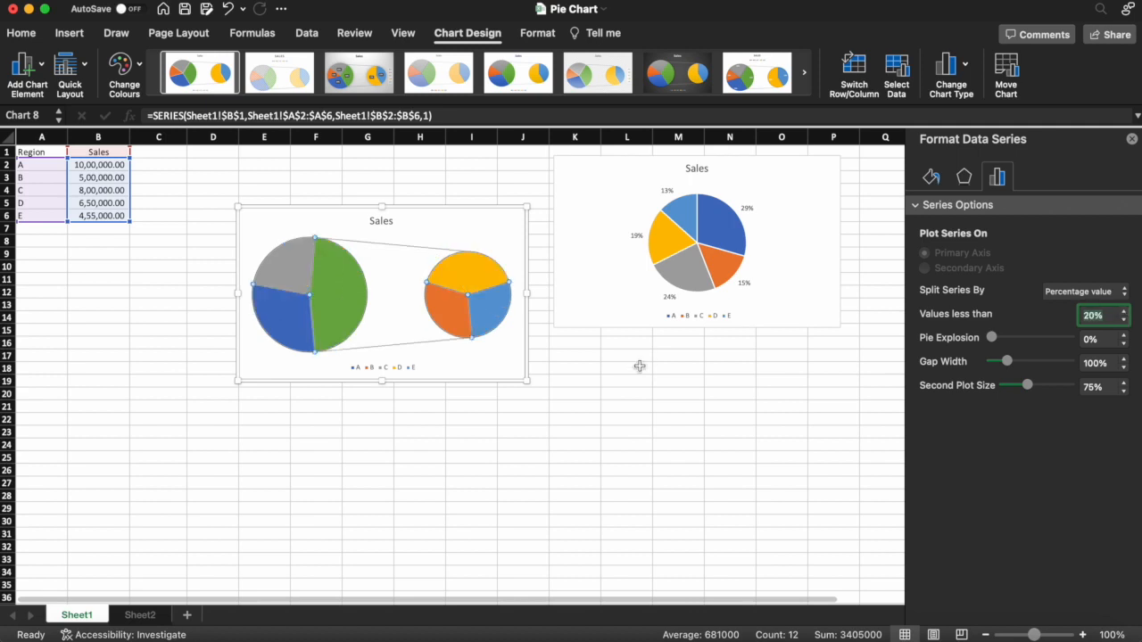
{"action": "mouse_move", "coordinate": [492, 356]}
{"action": "left_click_drag", "start_coordinate": [1031, 387], "coordinate": [1044, 387]}
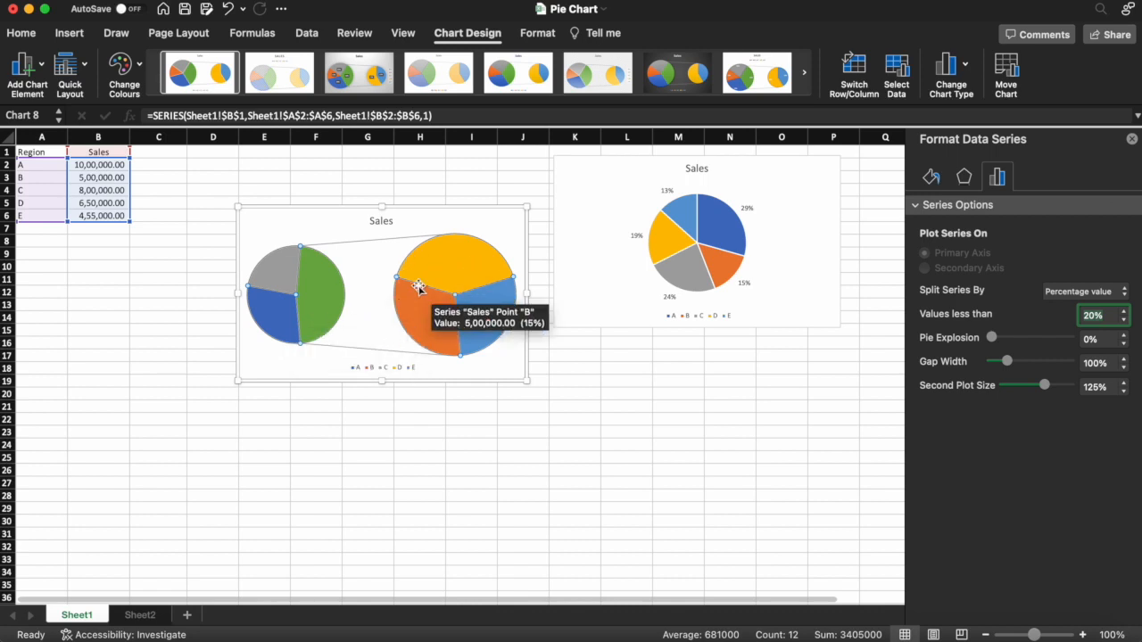
- Add data labels to the Pie of Pie chart showing only the percentage, positioned at Outside End
{"action": "right_click", "coordinate": [447, 257]}
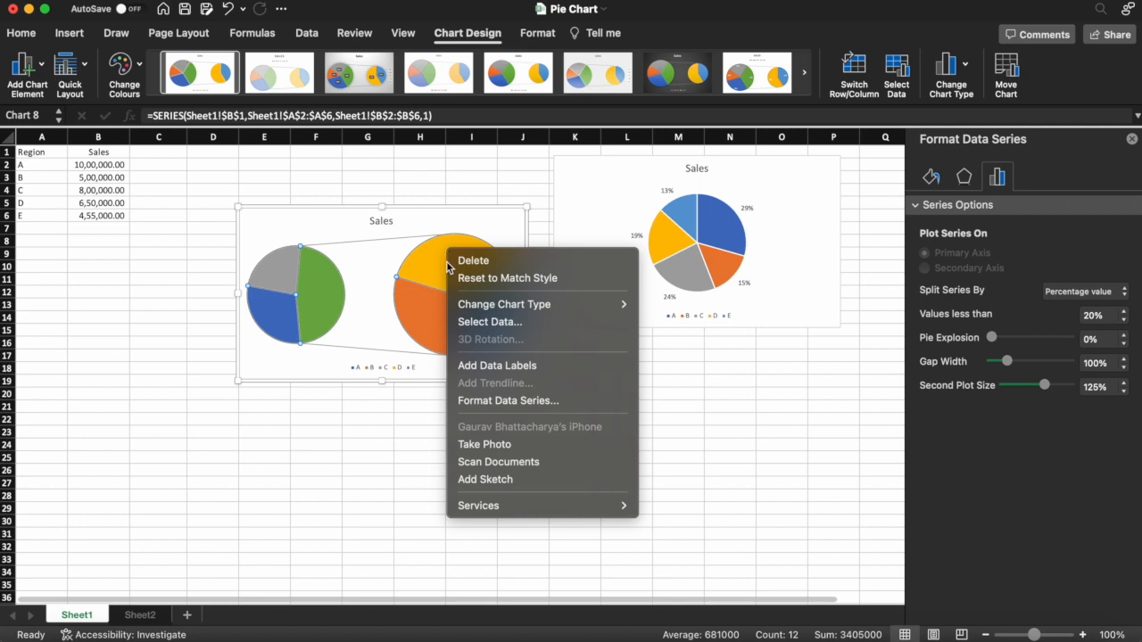
{"action": "left_click", "coordinate": [498, 366]}
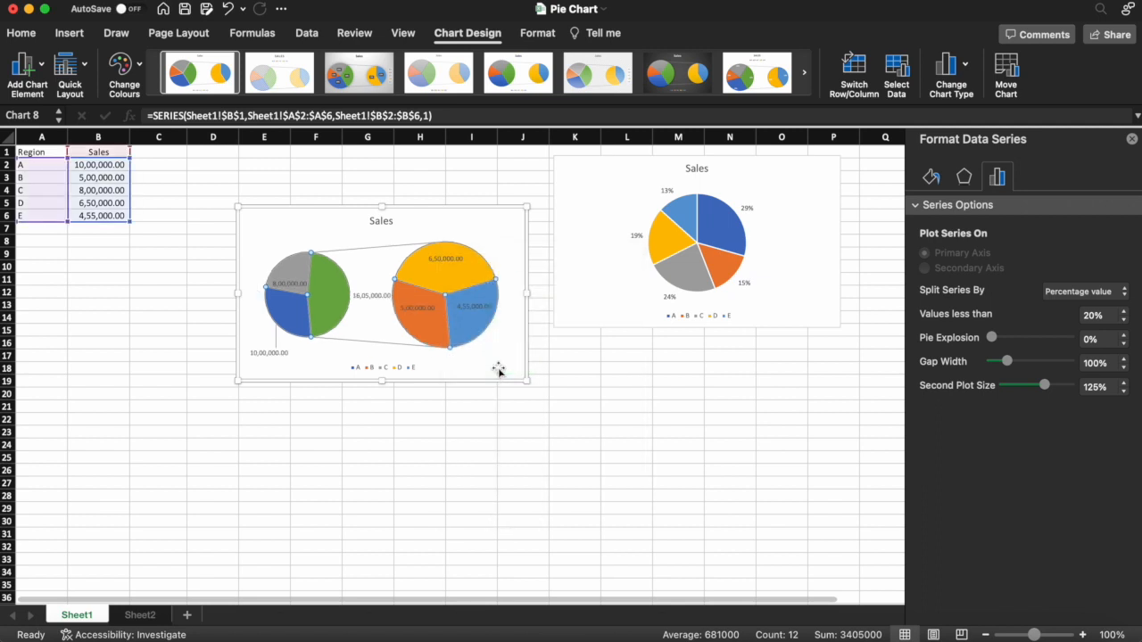
{"action": "left_click", "coordinate": [408, 307]}
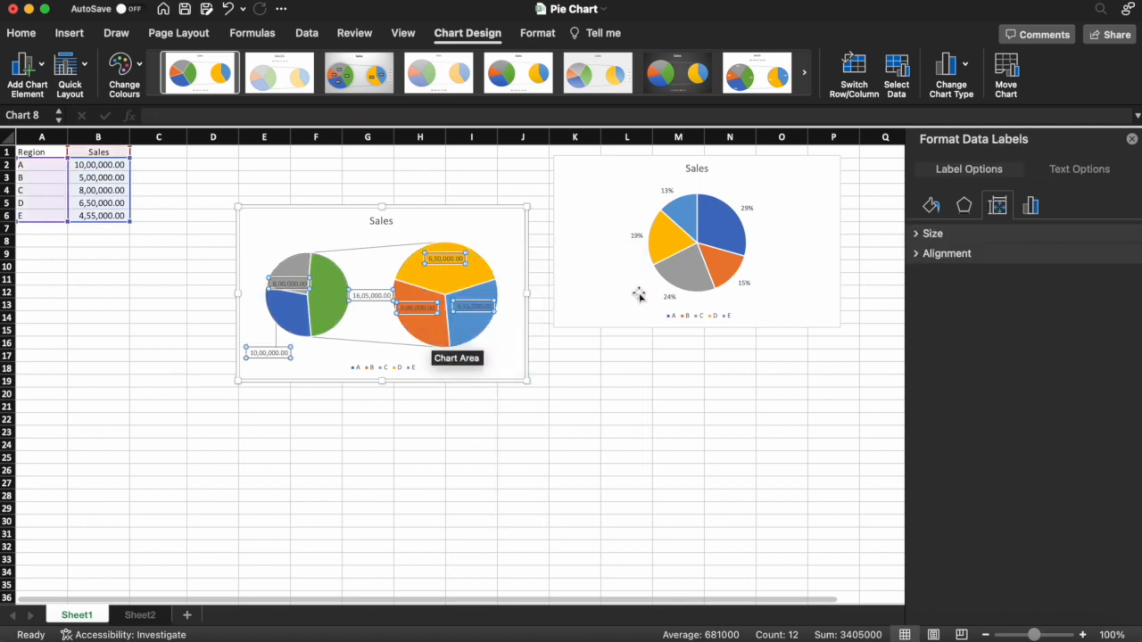
{"action": "left_click", "coordinate": [1031, 206]}
{"action": "left_click", "coordinate": [952, 381]}
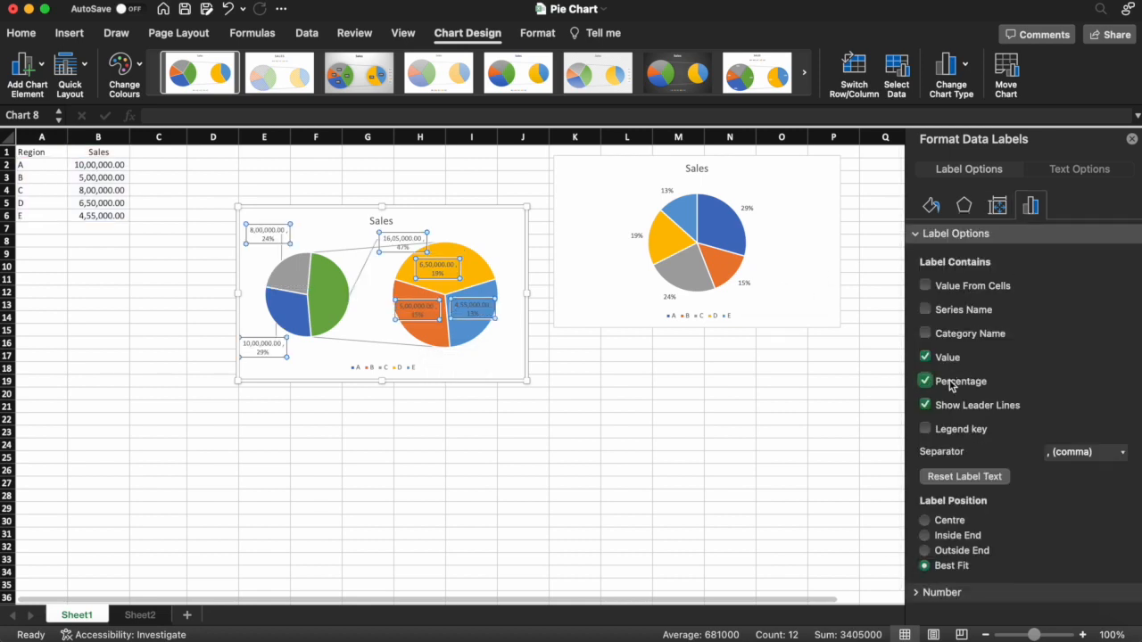
{"action": "left_click", "coordinate": [947, 359]}
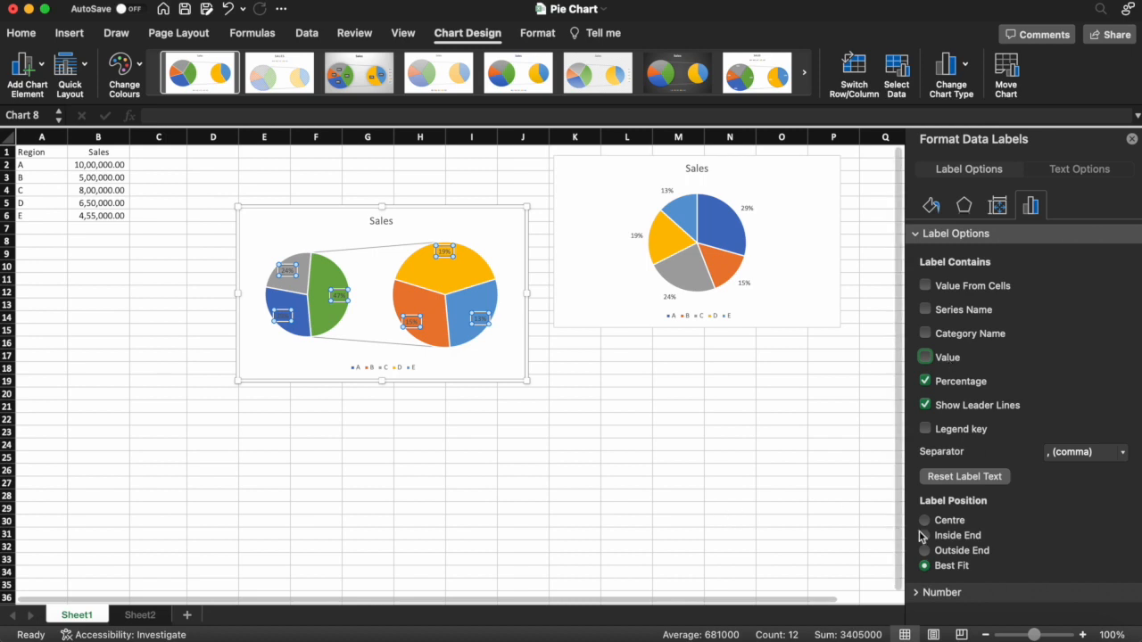
{"action": "left_click", "coordinate": [953, 551]}
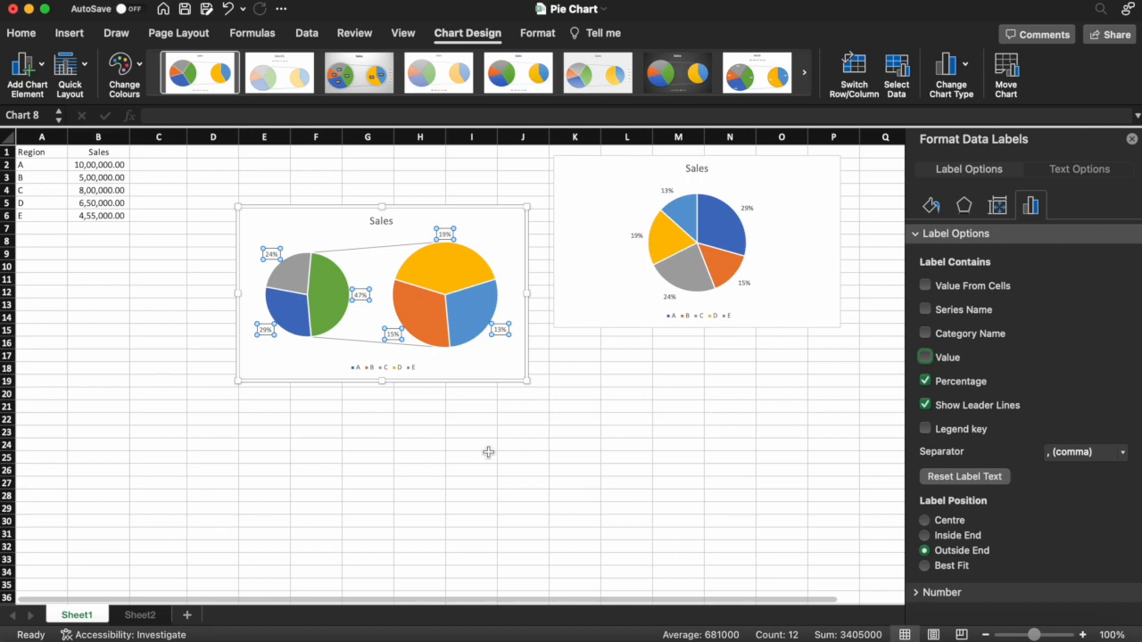
{"action": "left_click", "coordinate": [352, 421]}
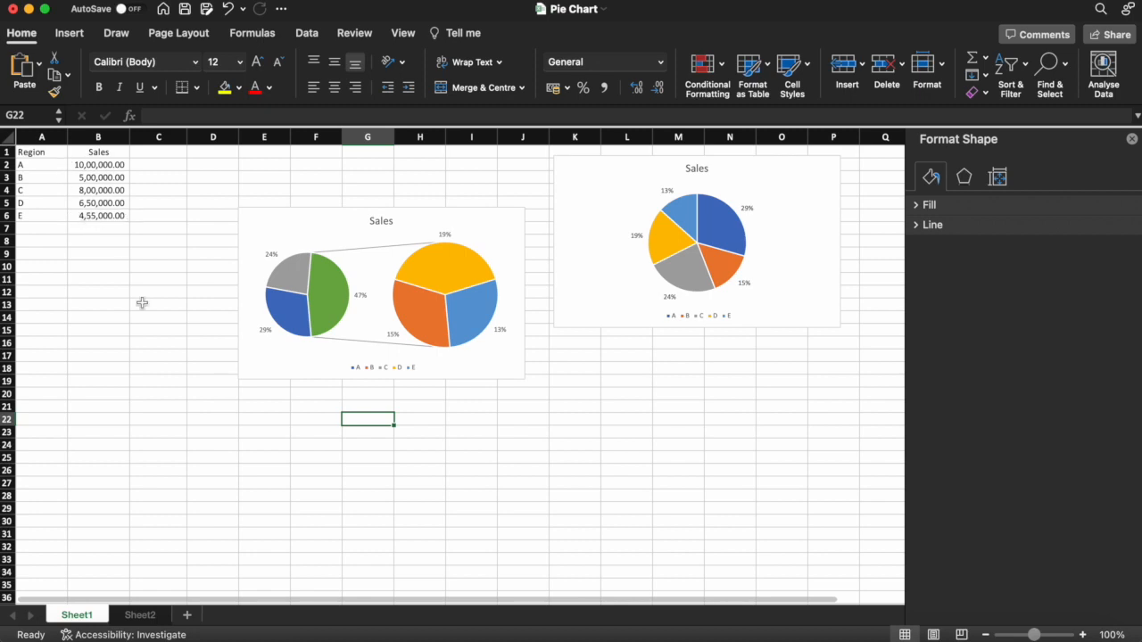
{"action": "mouse_move", "coordinate": [294, 277]}
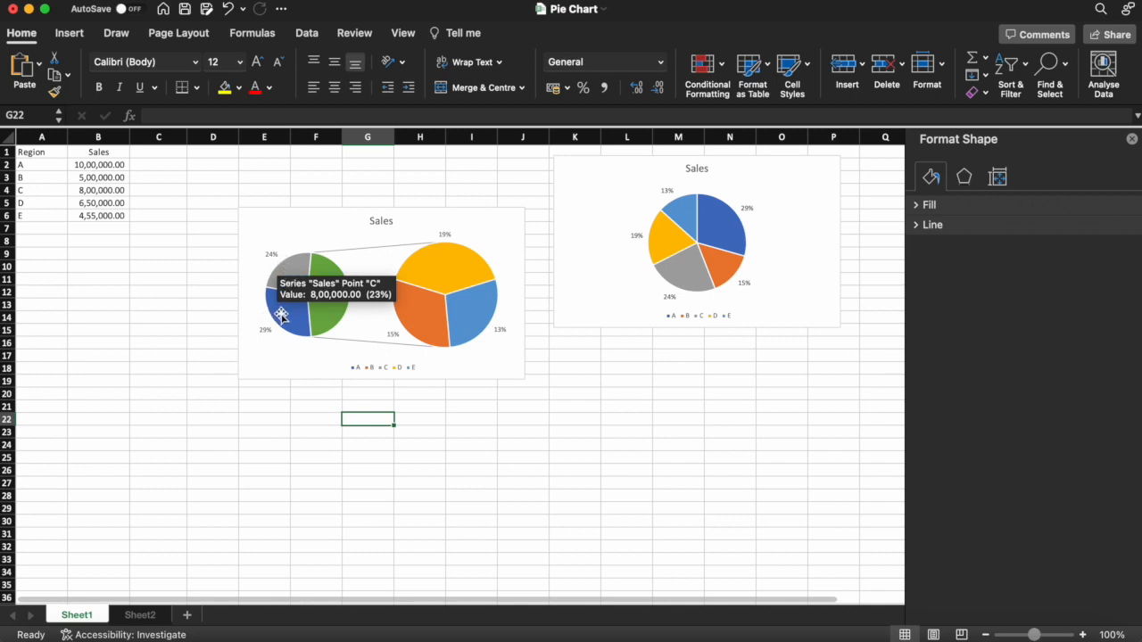
{"action": "mouse_move", "coordinate": [281, 315]}
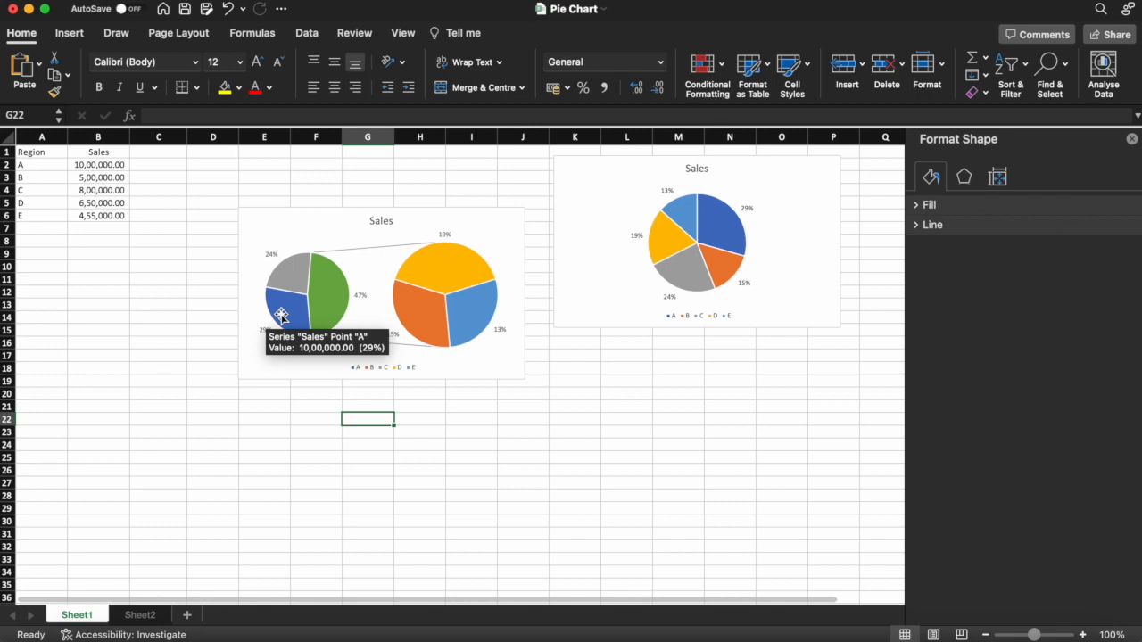
{"action": "mouse_move", "coordinate": [328, 319]}
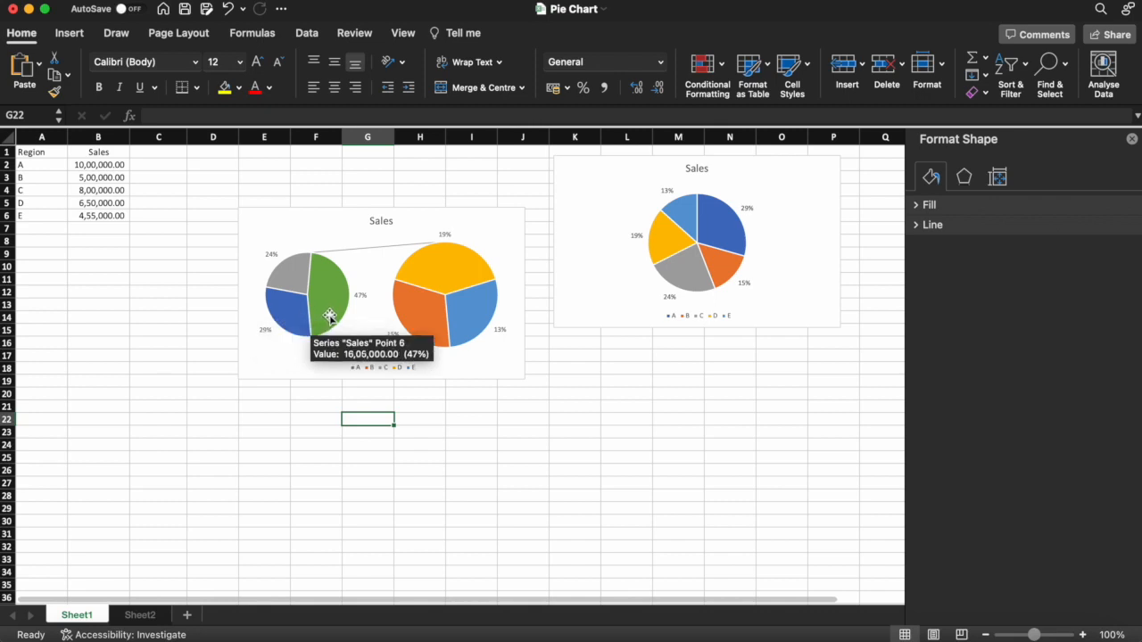
{"action": "mouse_move", "coordinate": [446, 314]}
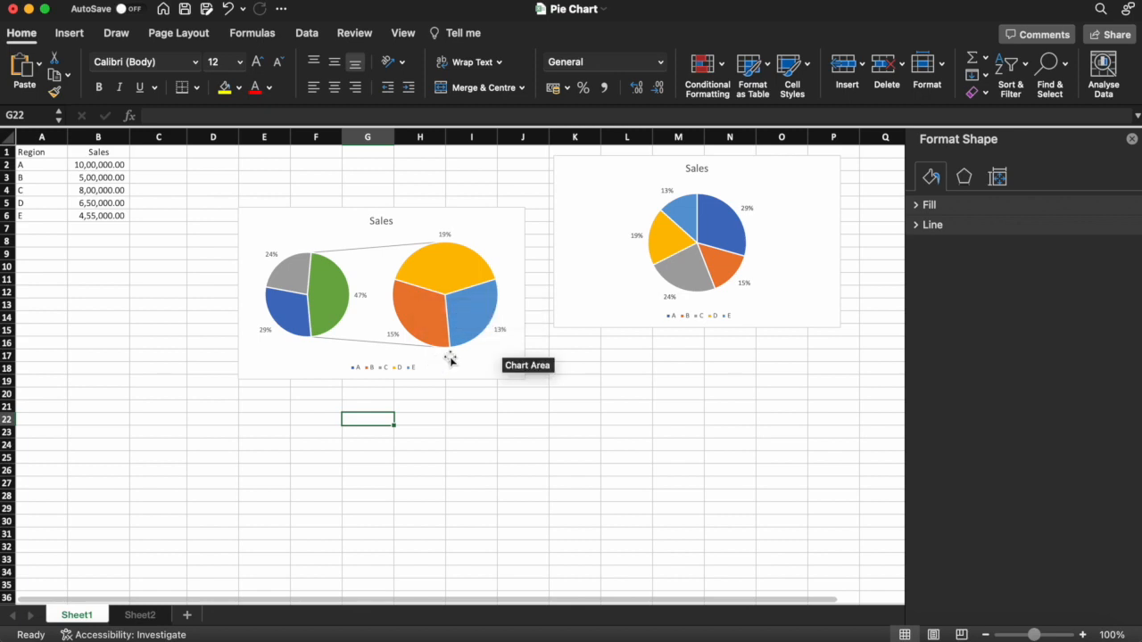
- Move the Pie of Pie chart directly beneath the first pie chart, aligned with its left edge
{"action": "left_click", "coordinate": [496, 221]}
{"action": "left_click_drag", "start_coordinate": [494, 217], "coordinate": [812, 355]}
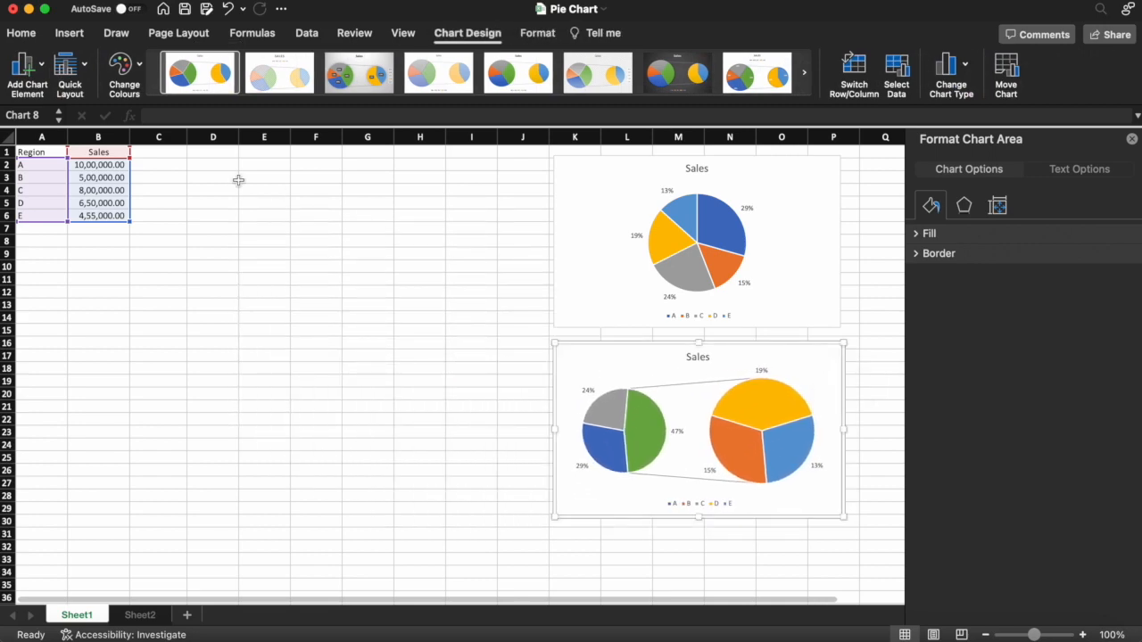
- Insert a Bar of Pie chart from the range A1:B6 and place it between the data table and the existing charts
{"action": "left_click", "coordinate": [134, 217]}
{"action": "left_click", "coordinate": [42, 152]}
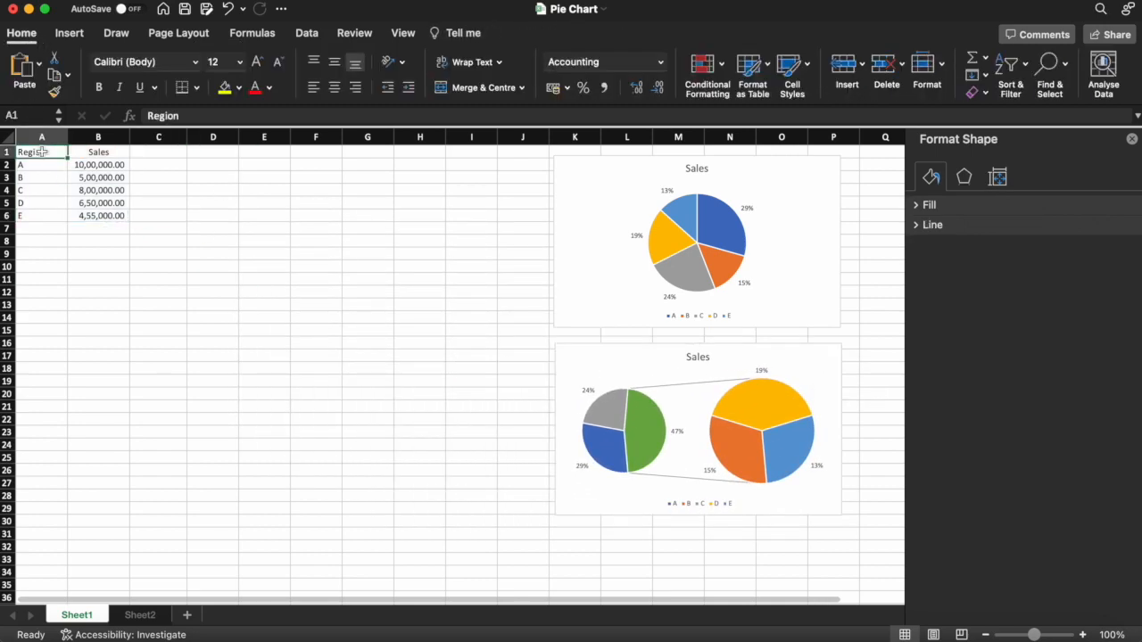
{"action": "key", "text": "shift+Down"}
{"action": "key", "text": "shift+Down"}
{"action": "key", "text": "shift+Down"}
{"action": "key", "text": "shift+Down"}
{"action": "key", "text": "shift+Down"}
{"action": "key", "text": "shift+Right"}
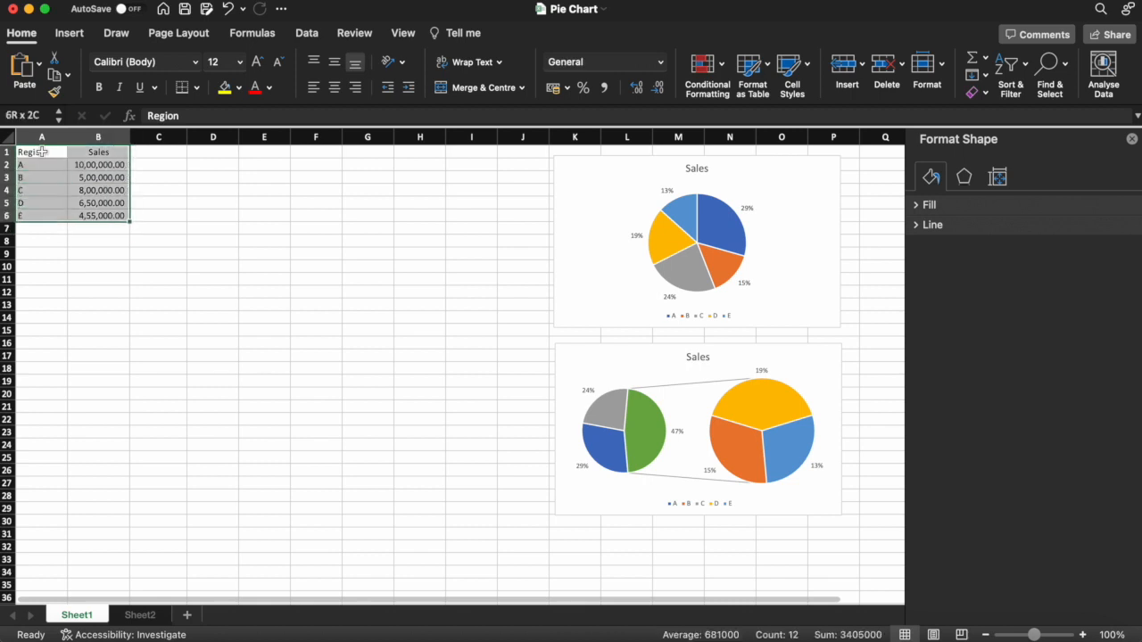
{"action": "left_click", "coordinate": [78, 37]}
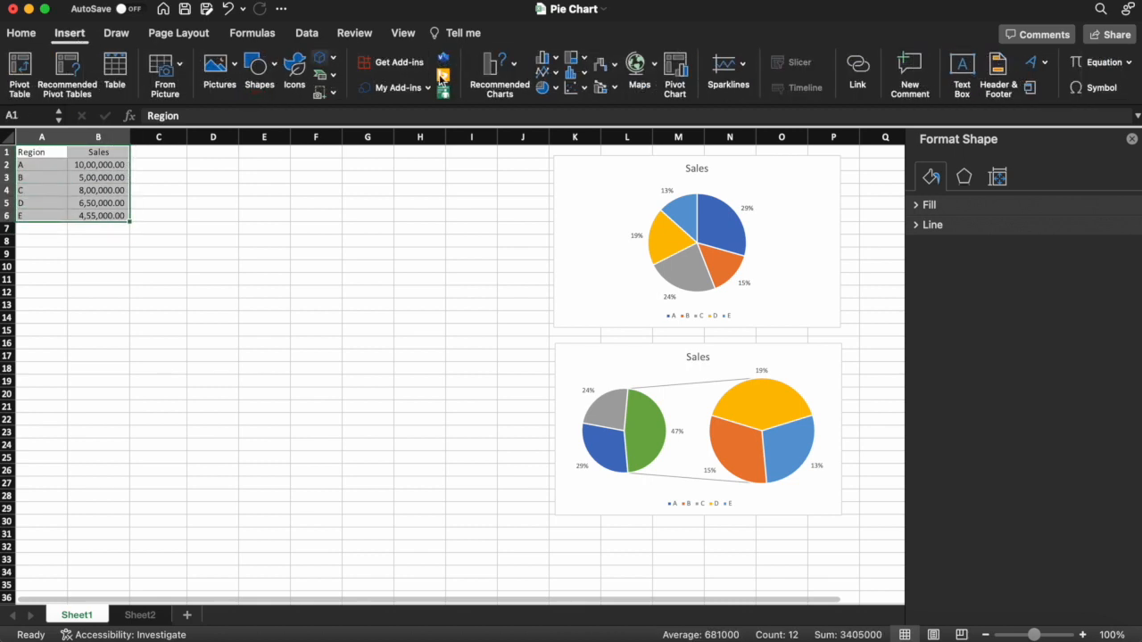
{"action": "left_click", "coordinate": [551, 89]}
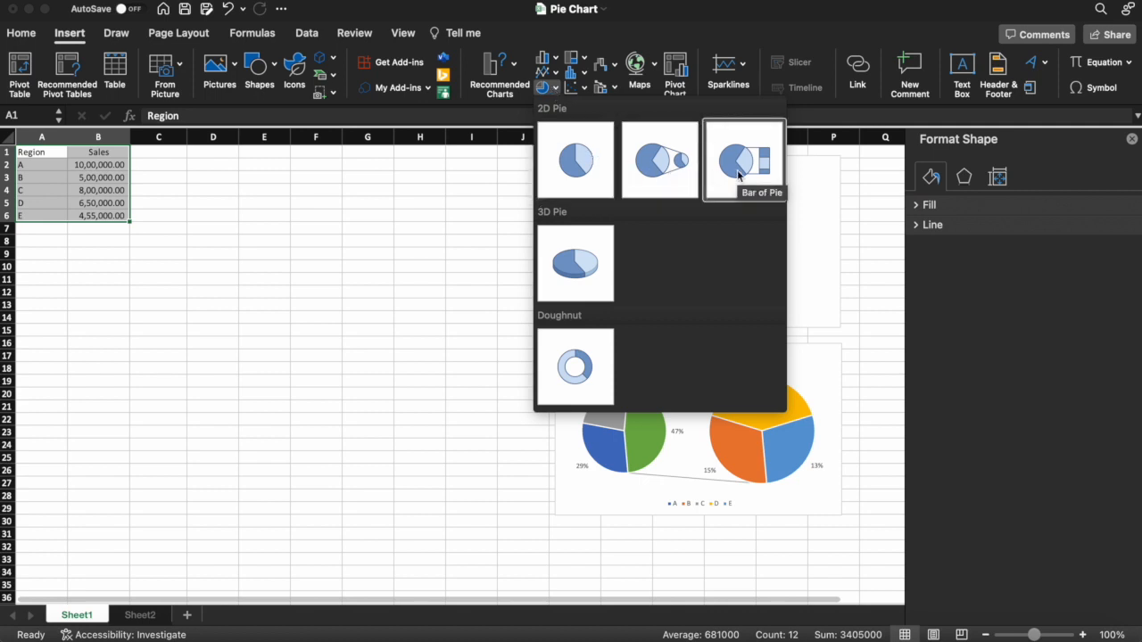
{"action": "left_click", "coordinate": [738, 175]}
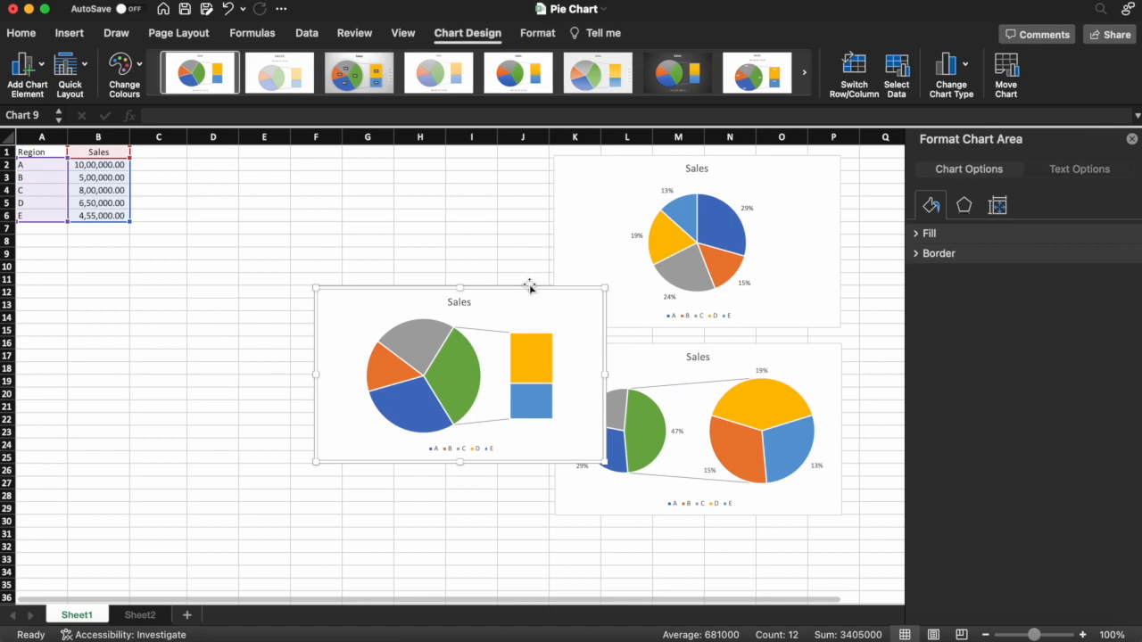
{"action": "left_click_drag", "start_coordinate": [526, 290], "coordinate": [438, 247]}
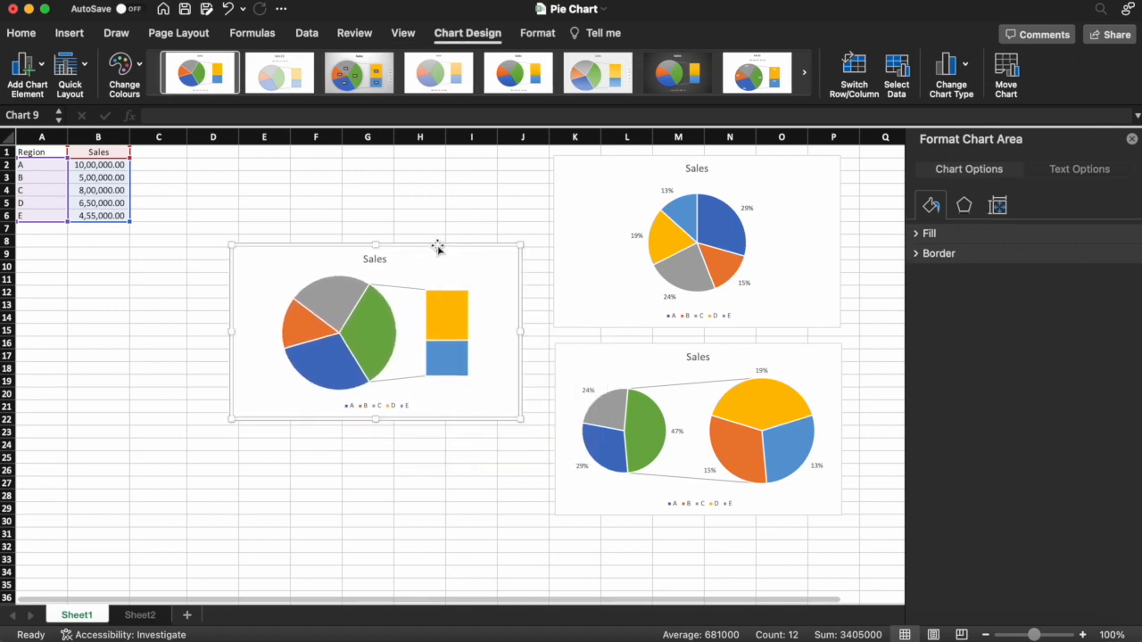
- Add data labels to the Bar of Pie chart showing only the percentage, positioned at Outside End
{"action": "right_click", "coordinate": [381, 323]}
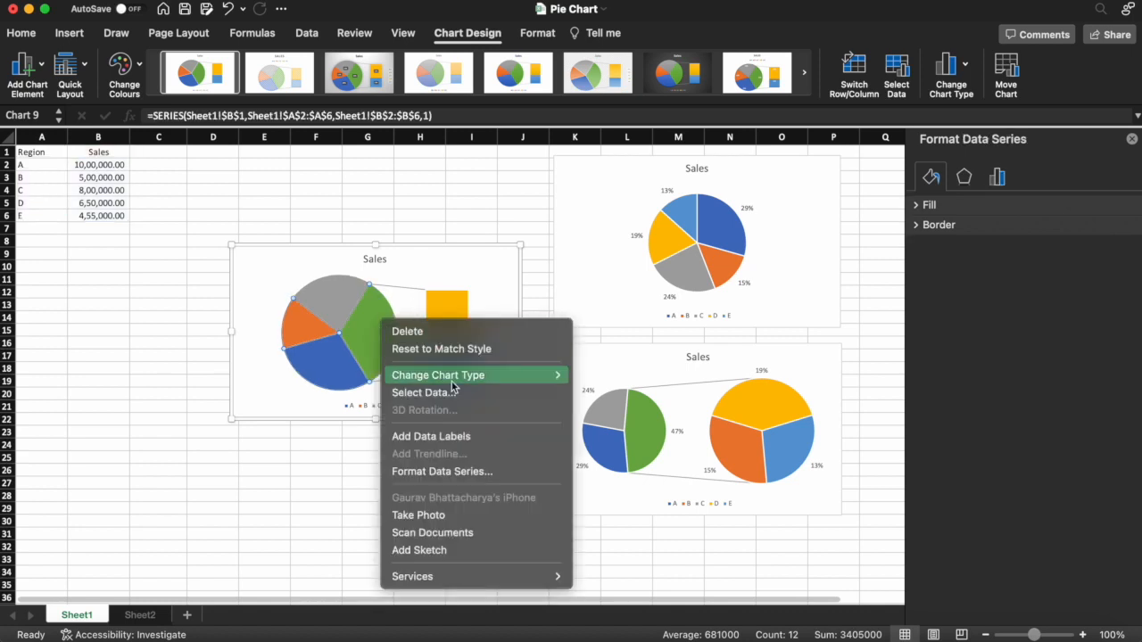
{"action": "left_click", "coordinate": [445, 435]}
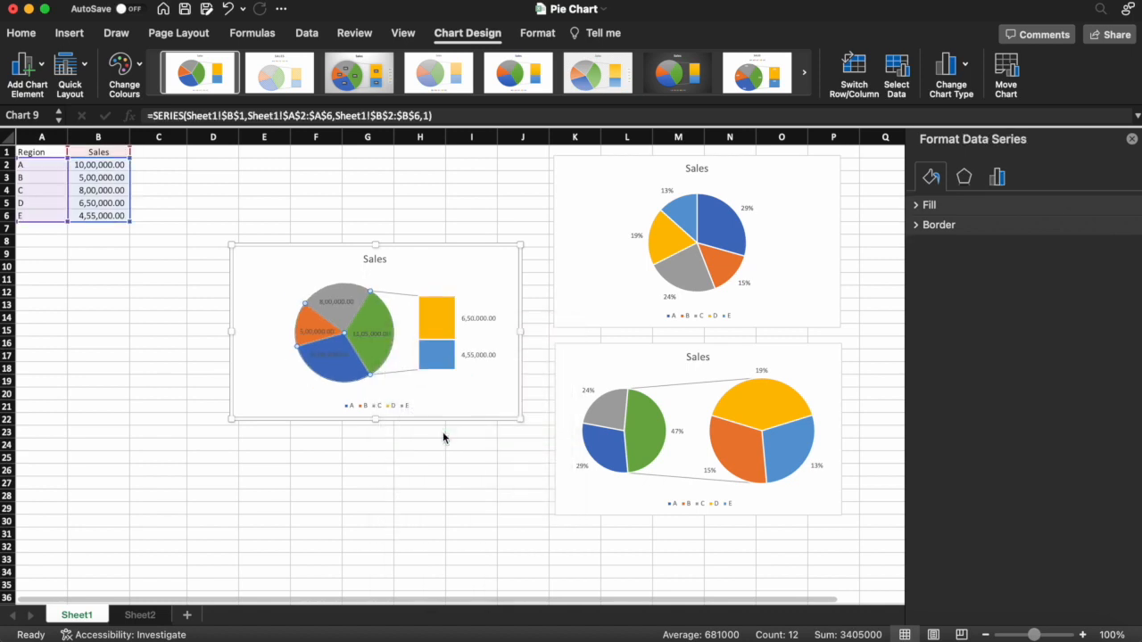
{"action": "left_click", "coordinate": [373, 334]}
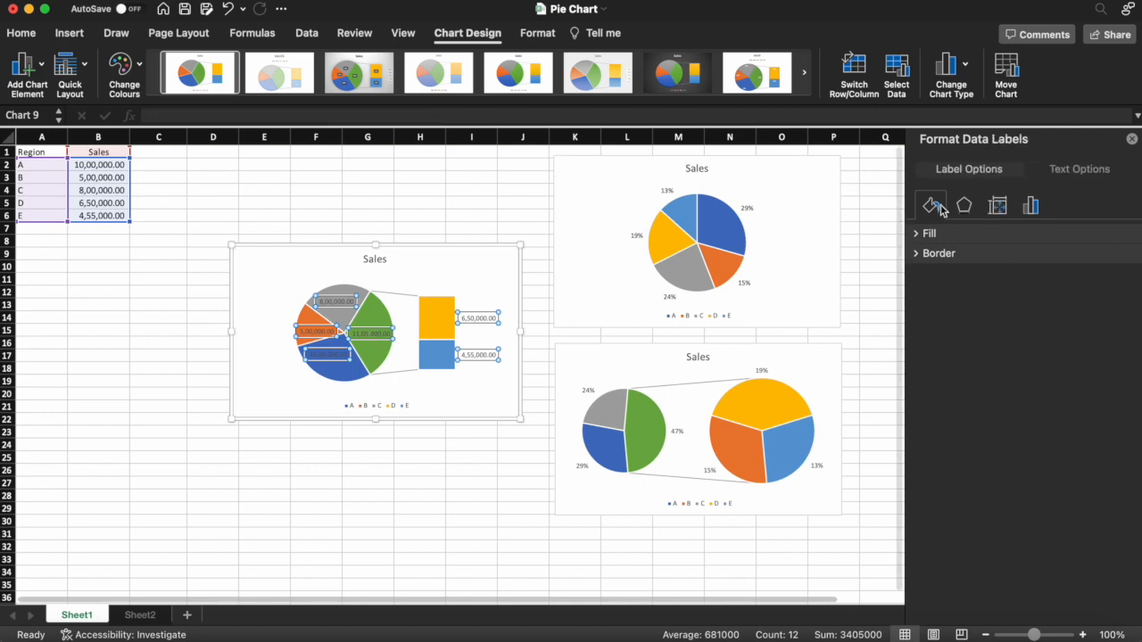
{"action": "left_click", "coordinate": [1033, 207]}
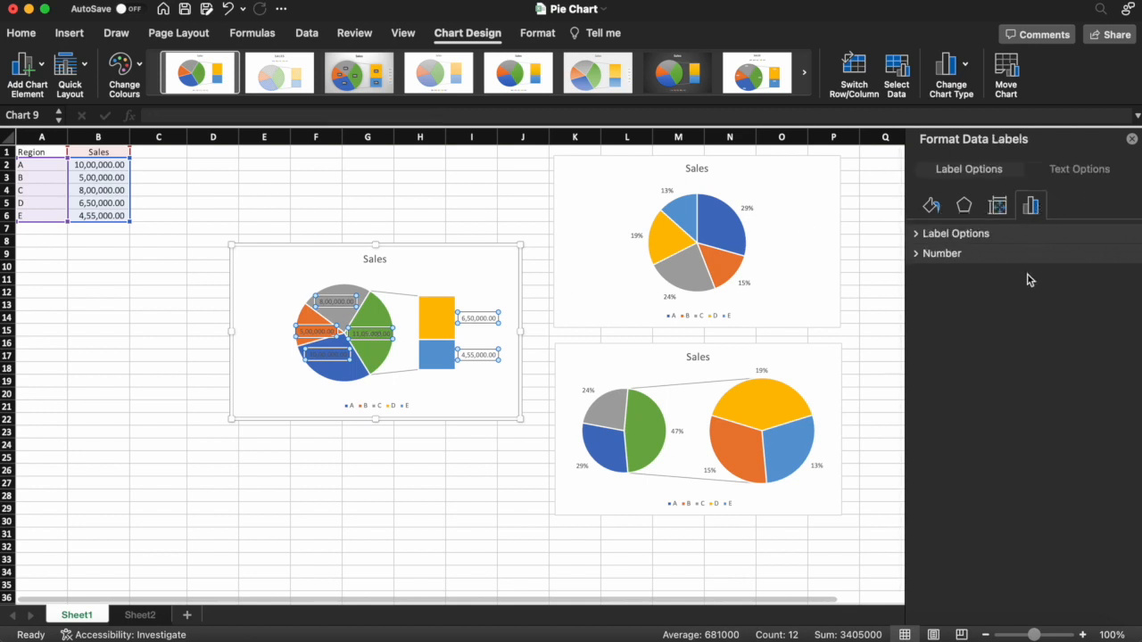
{"action": "left_click", "coordinate": [919, 234]}
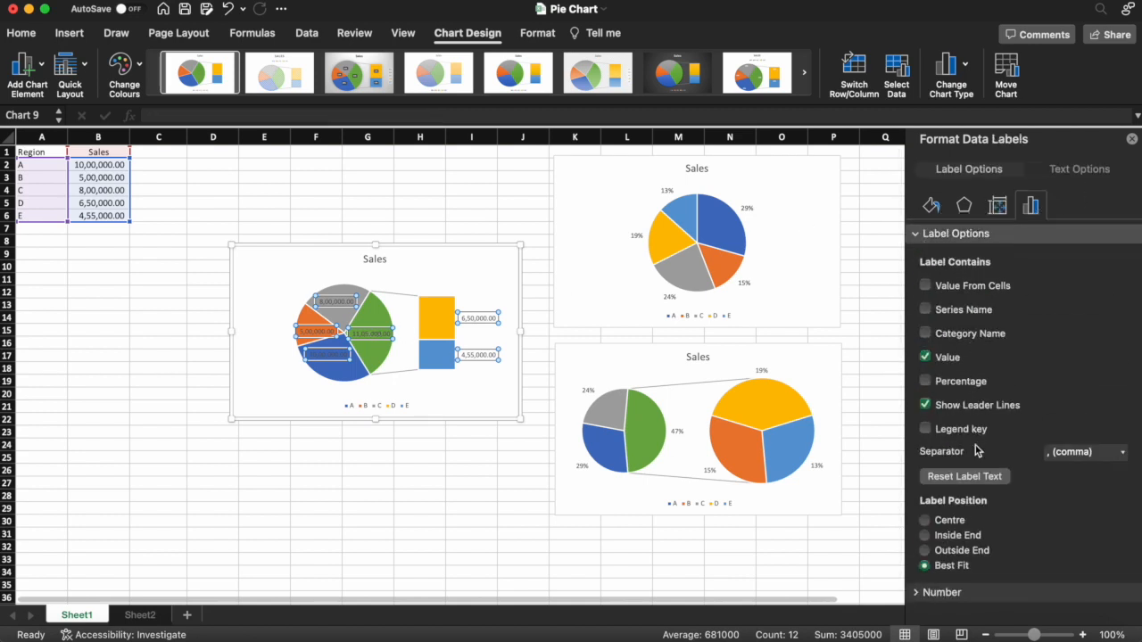
{"action": "left_click", "coordinate": [925, 380]}
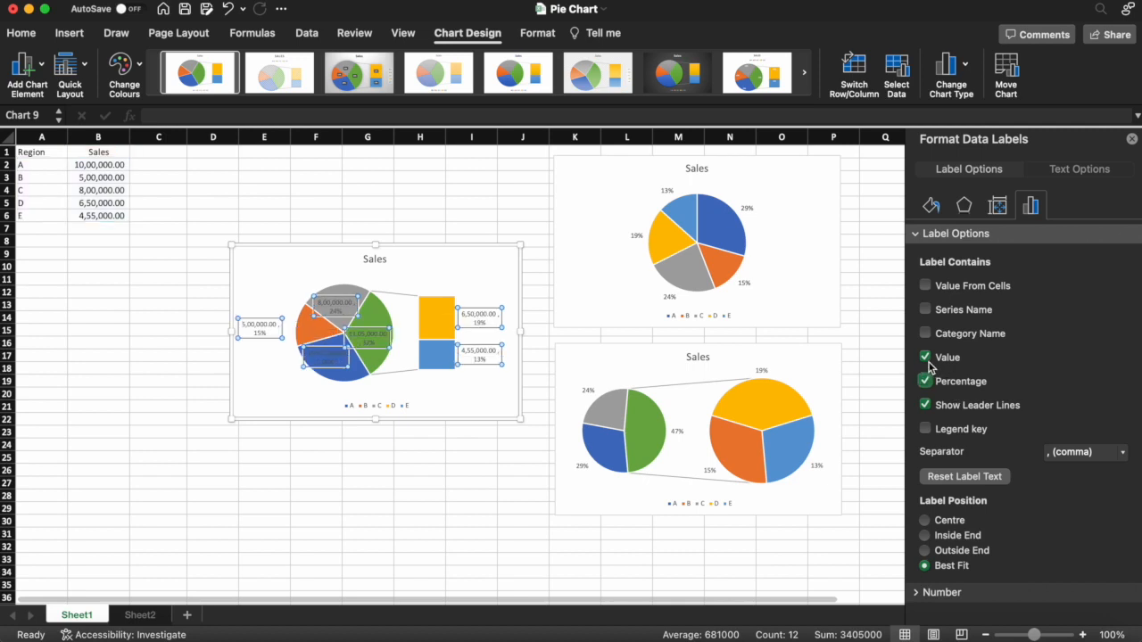
{"action": "left_click", "coordinate": [926, 358]}
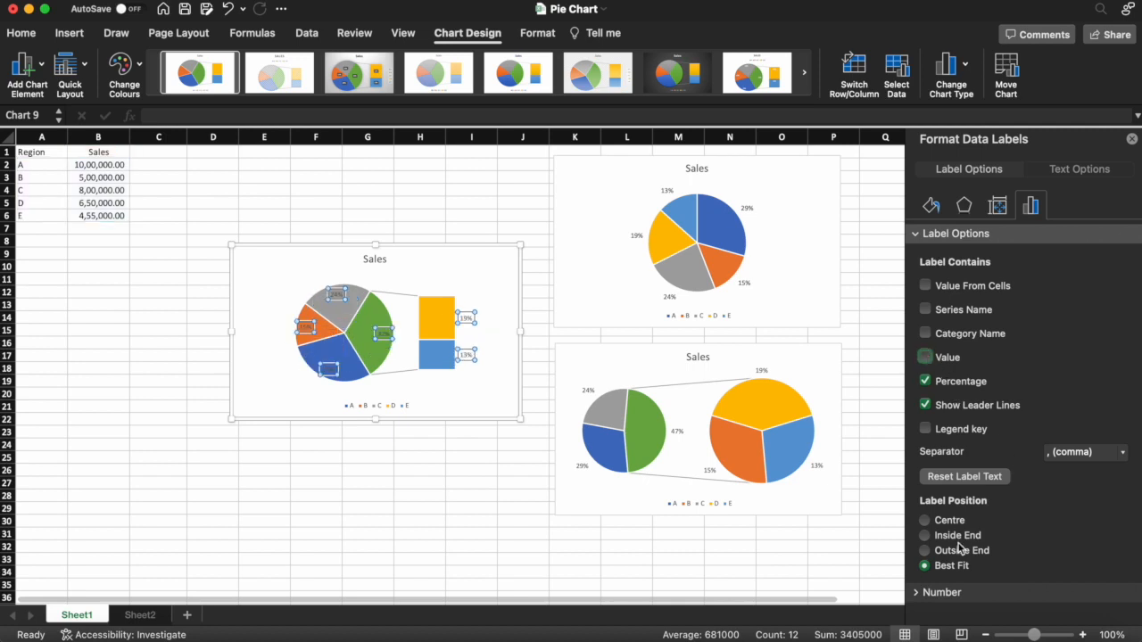
{"action": "left_click", "coordinate": [926, 551]}
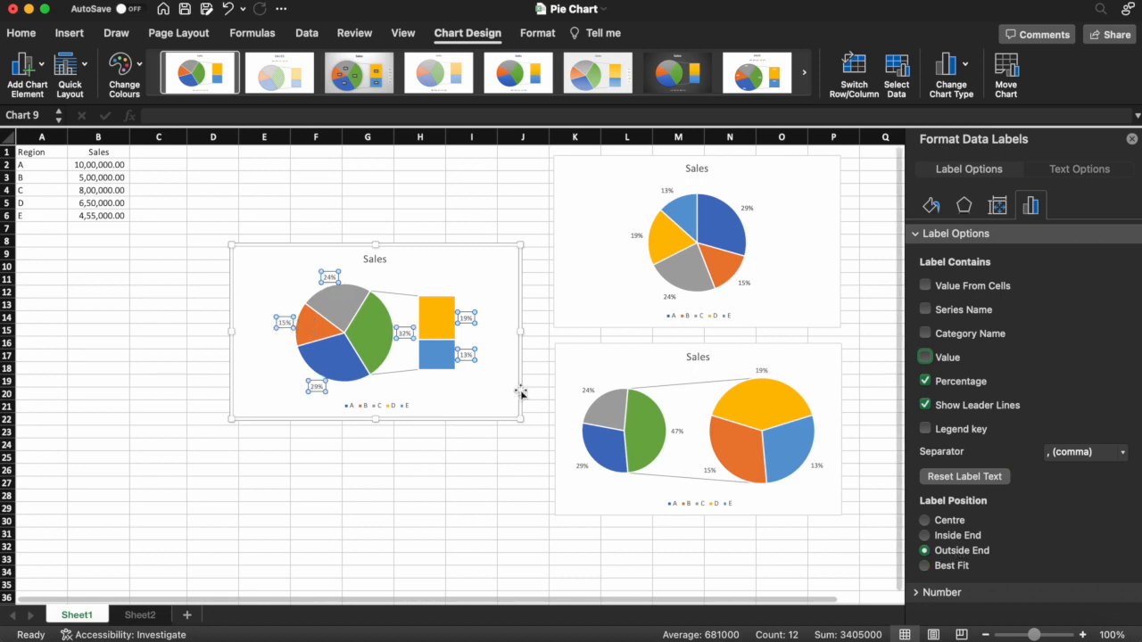
- Split the Bar of Pie series by percentage value with values less than 20%, and set the second plot size to 86%
{"action": "left_click", "coordinate": [439, 323]}
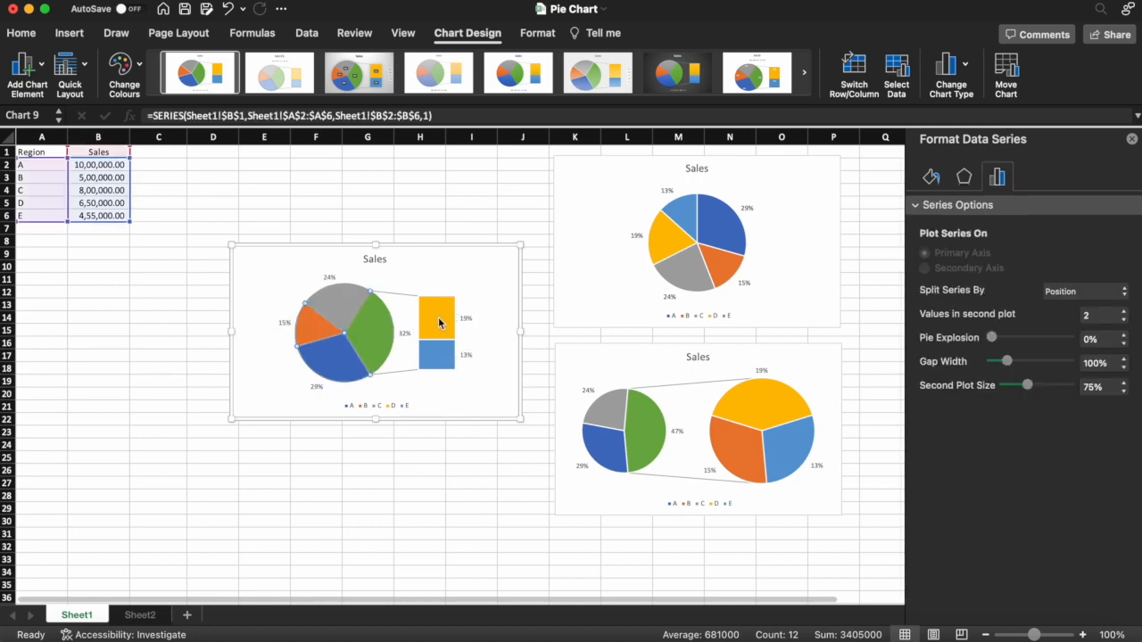
{"action": "left_click", "coordinate": [1046, 297]}
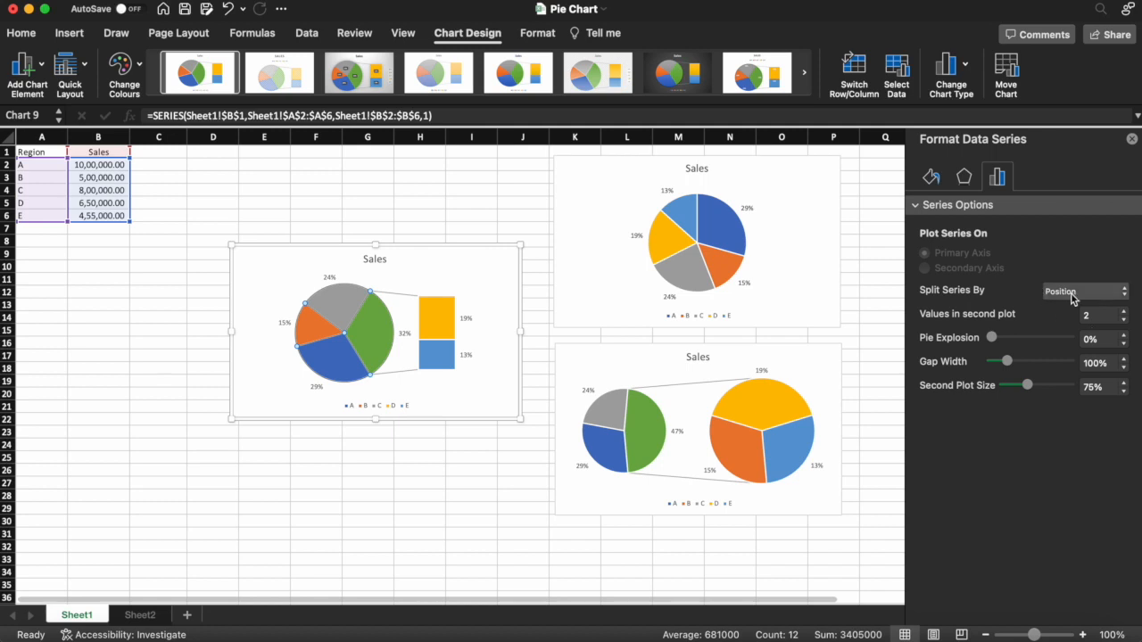
{"action": "left_click", "coordinate": [1076, 330]}
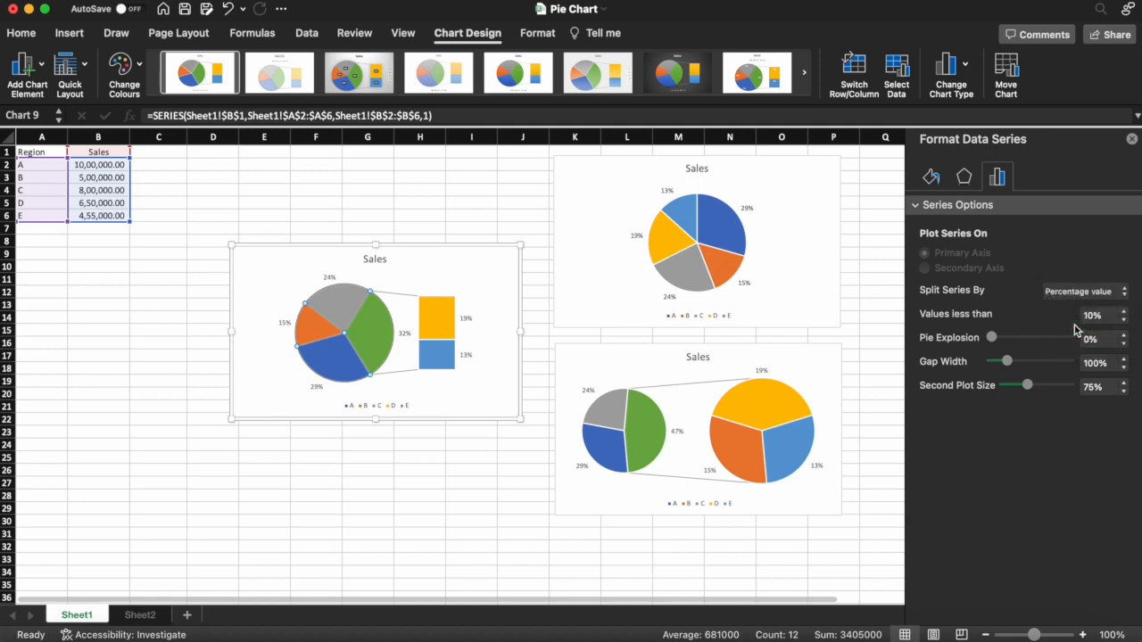
{"action": "left_click", "coordinate": [1125, 312]}
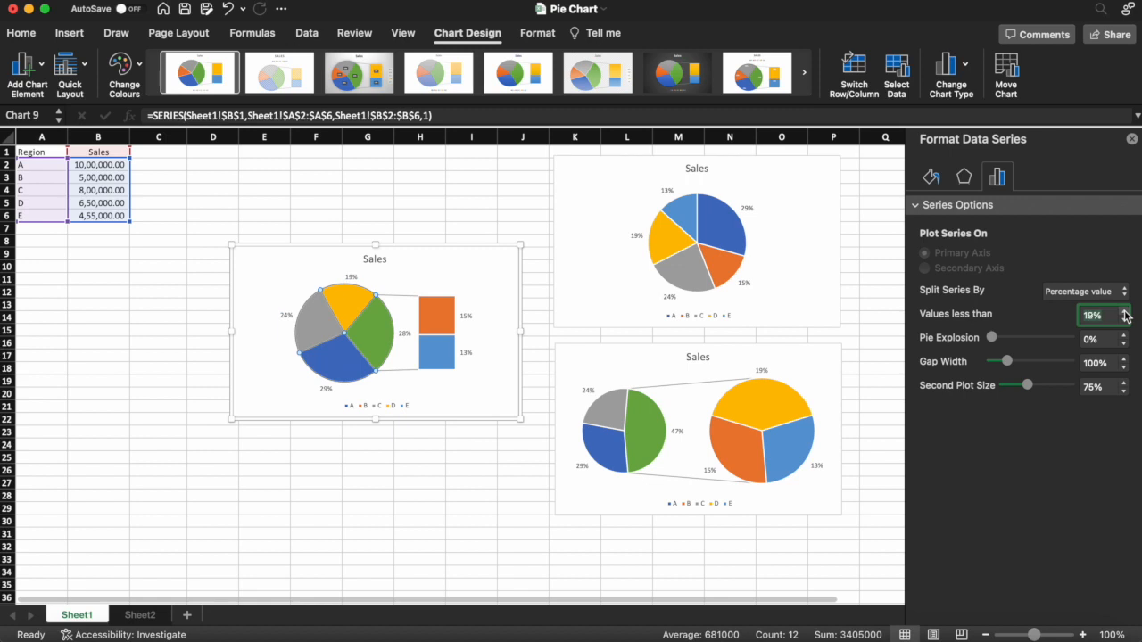
{"action": "left_click", "coordinate": [1125, 313]}
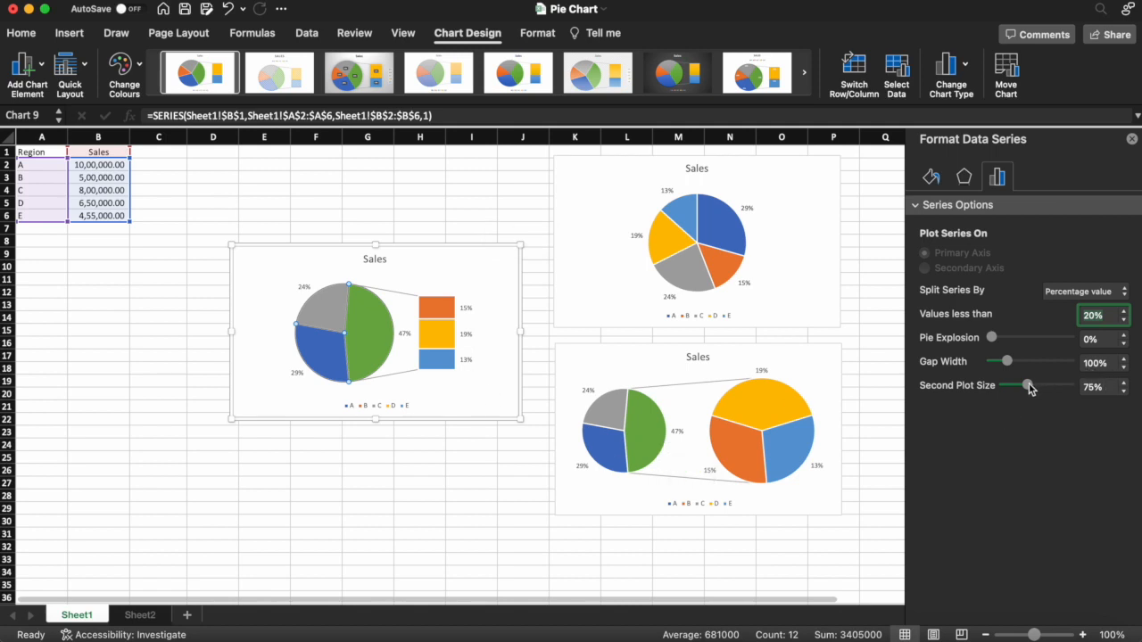
{"action": "left_click_drag", "start_coordinate": [1030, 387], "coordinate": [1052, 390]}
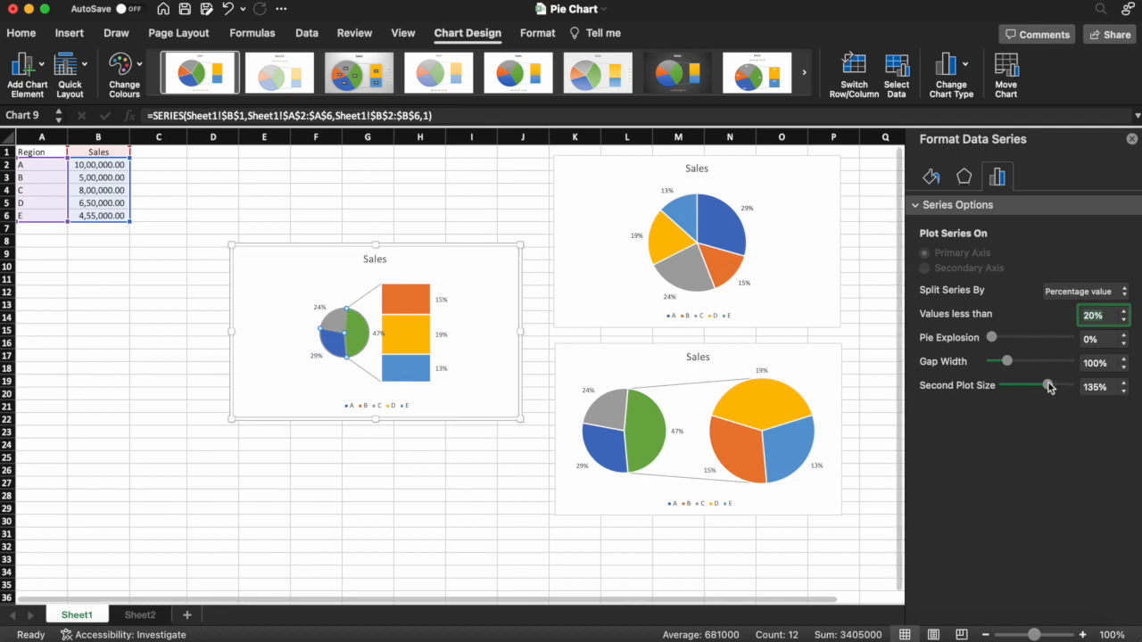
{"action": "left_click_drag", "start_coordinate": [1050, 389], "coordinate": [1032, 391]}
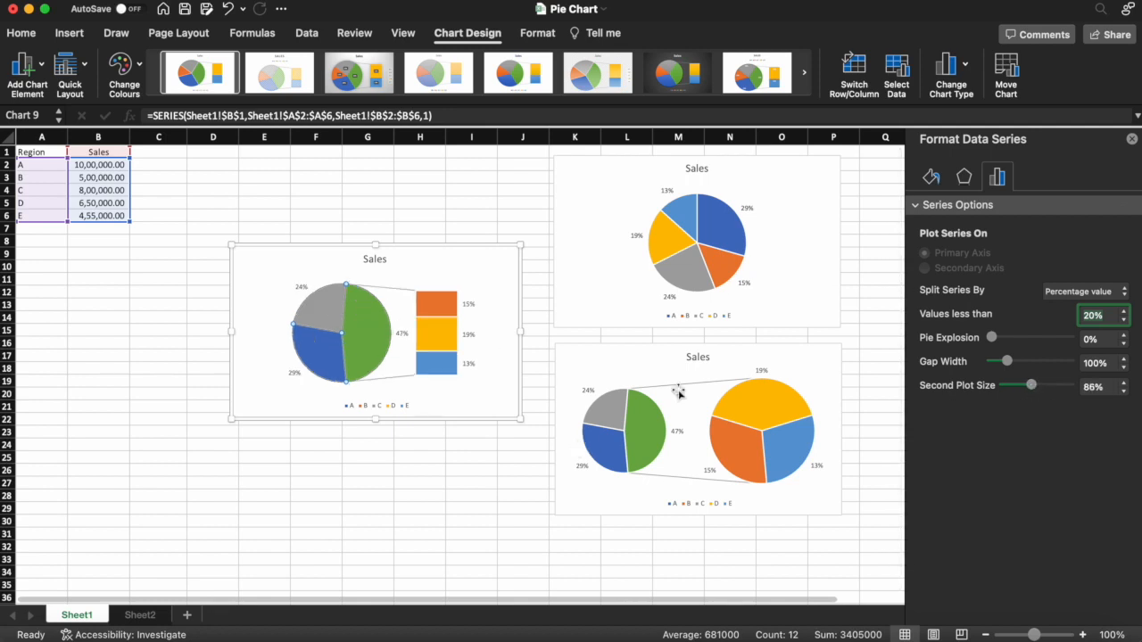
- Move the Bar of Pie chart directly beside the Pie of Pie chart, on its left and aligned with its top edge
{"action": "left_click", "coordinate": [353, 471]}
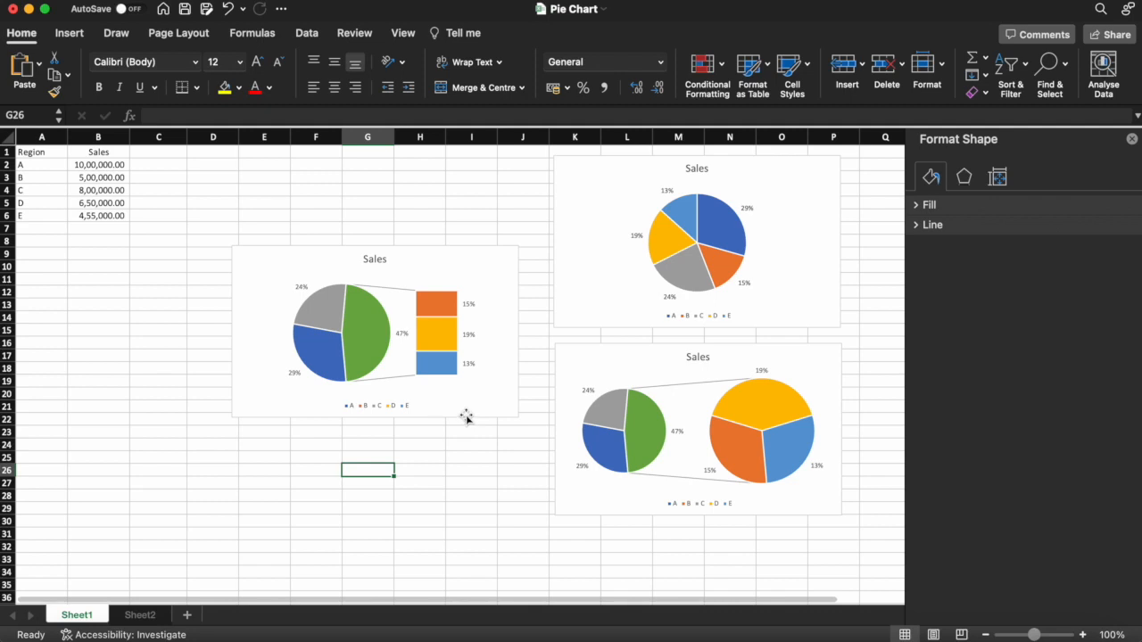
{"action": "left_click", "coordinate": [464, 417]}
{"action": "mouse_move", "coordinate": [484, 502]}
{"action": "left_mouse_down"}
{"action": "mouse_move", "coordinate": [473, 517]}
{"action": "mouse_move", "coordinate": [484, 515]}
{"action": "left_mouse_up"}
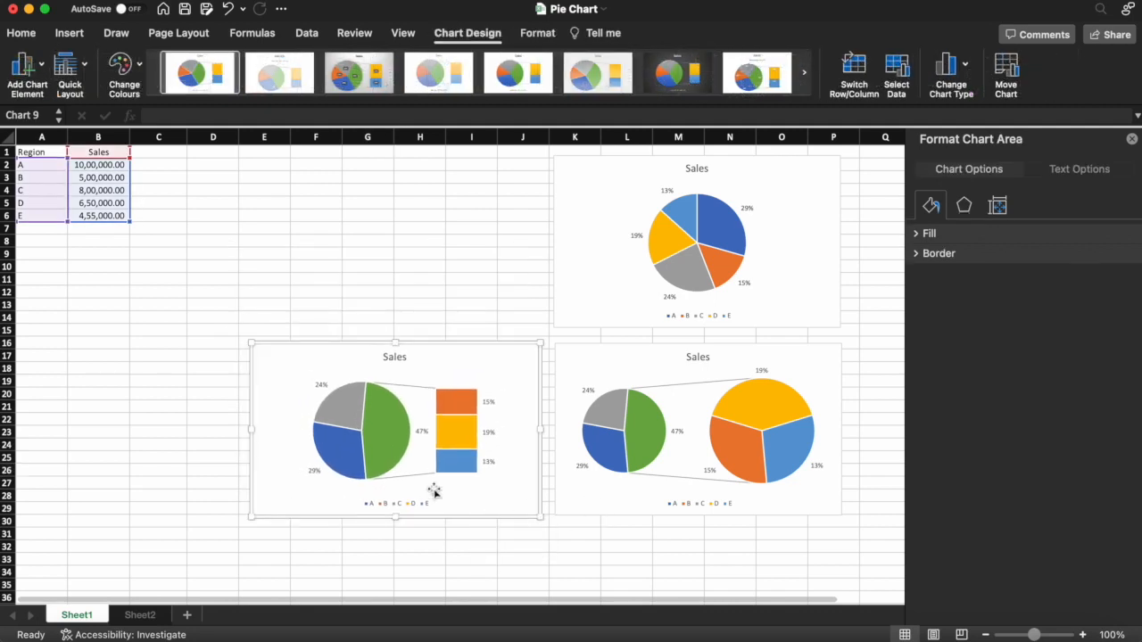
- Insert a 3D pie chart from the range A1:B6 and place it above the Bar of Pie chart, beside the first pie chart
{"action": "left_click", "coordinate": [206, 241]}
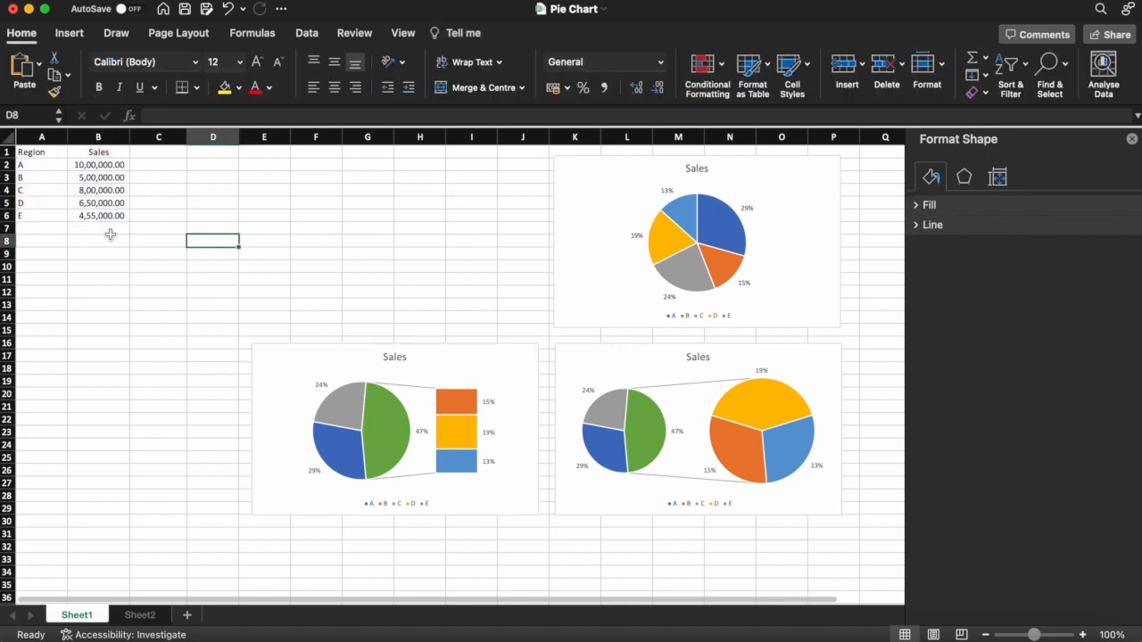
{"action": "left_click_drag", "start_coordinate": [31, 151], "coordinate": [101, 212]}
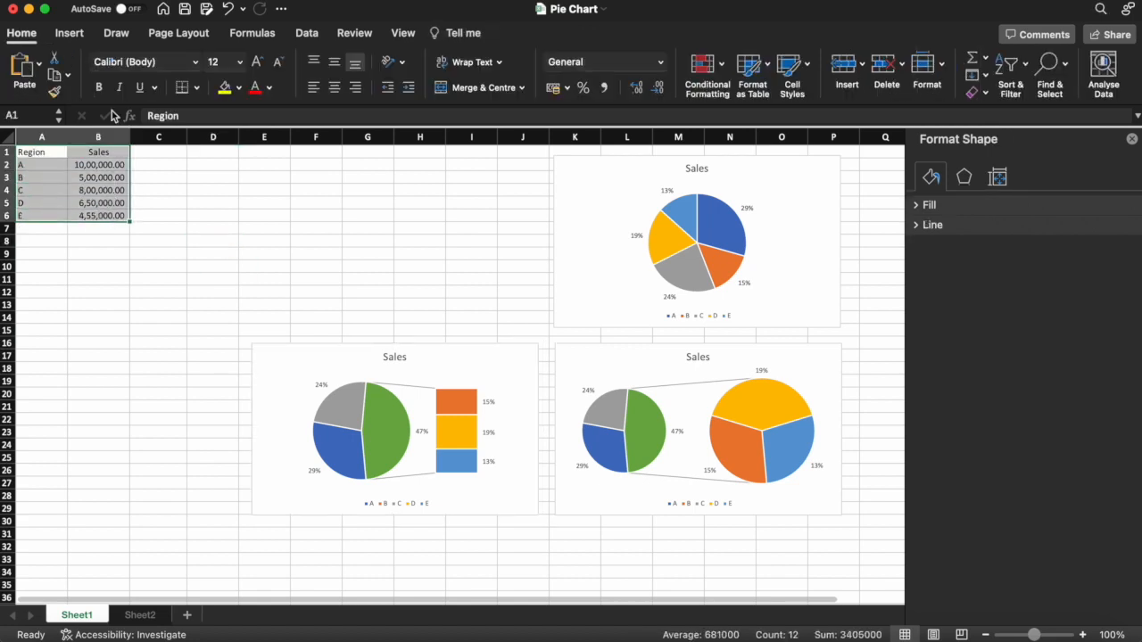
{"action": "left_click", "coordinate": [72, 36]}
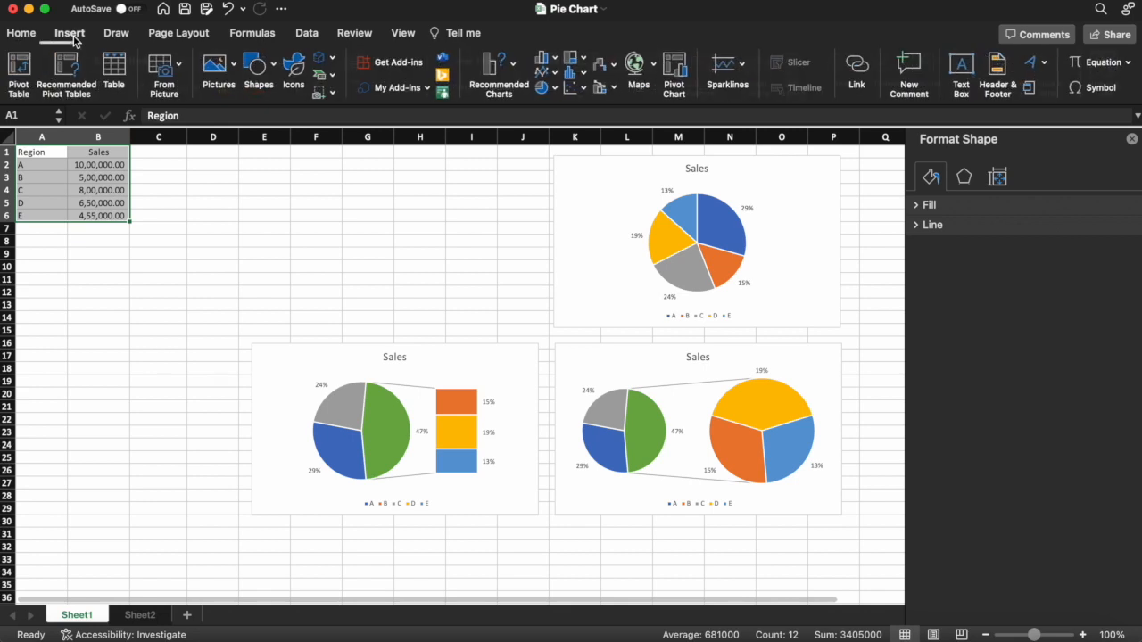
{"action": "left_click", "coordinate": [546, 89]}
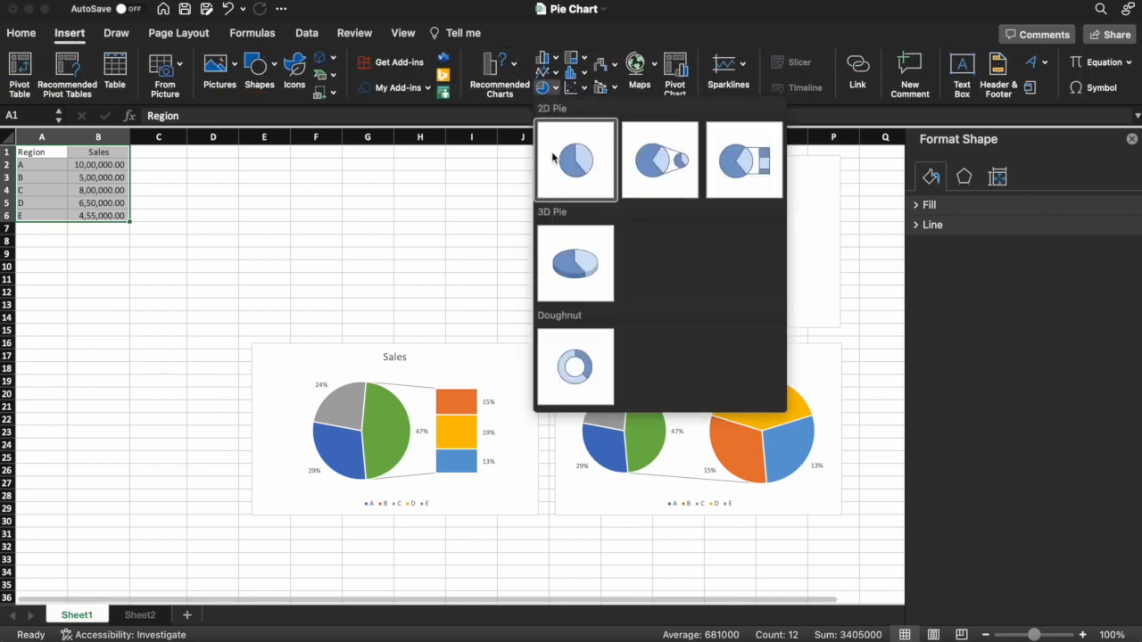
{"action": "left_click", "coordinate": [576, 265]}
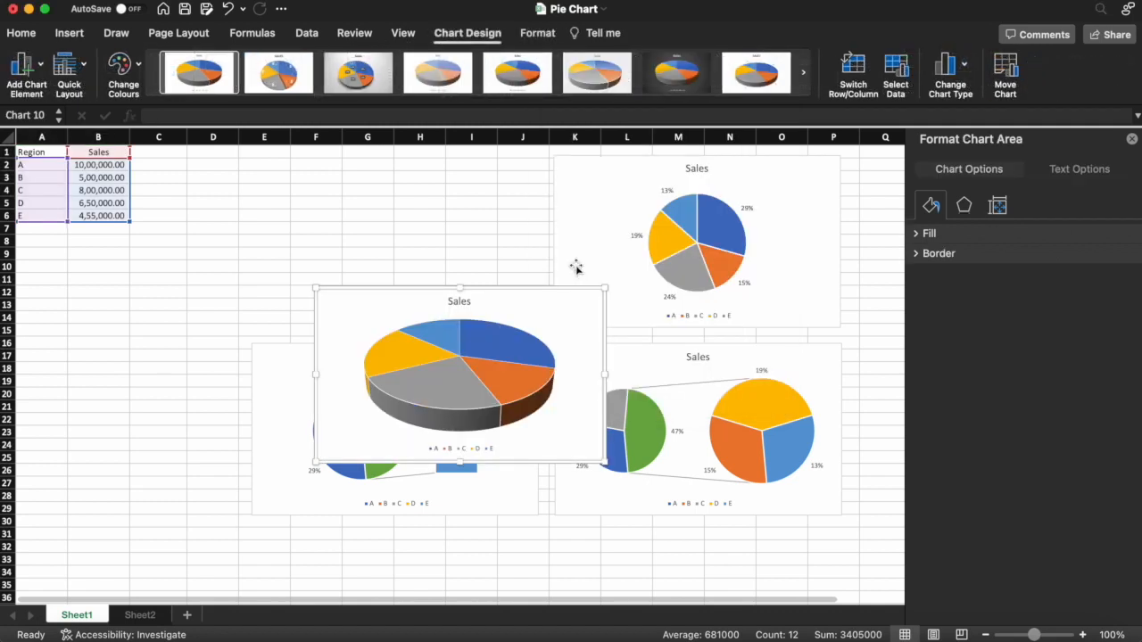
{"action": "left_click_drag", "start_coordinate": [541, 296], "coordinate": [482, 160]}
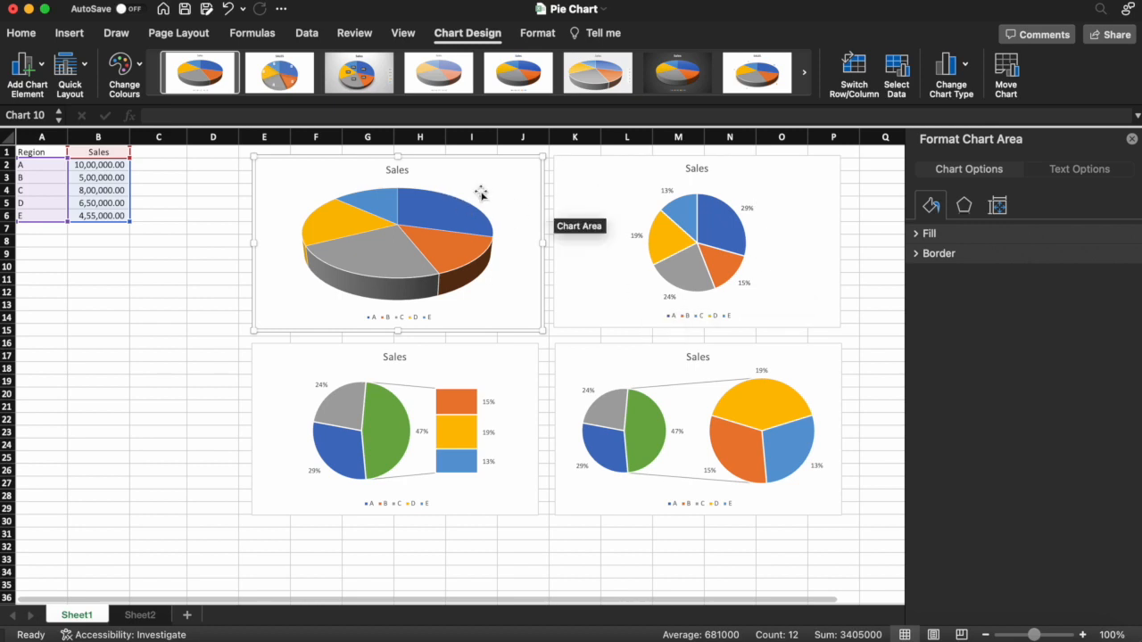
- Add data labels to the 3D pie chart showing only the percentage, positioned at Outside End
{"action": "left_click", "coordinate": [447, 207]}
{"action": "right_click", "coordinate": [447, 207]}
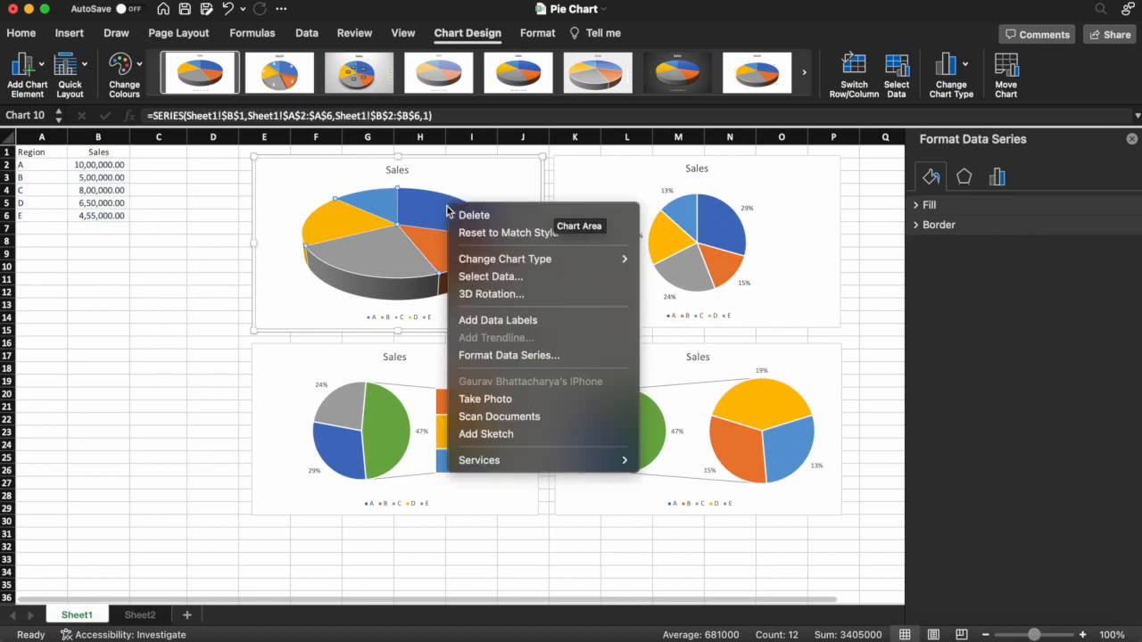
{"action": "left_click", "coordinate": [504, 323]}
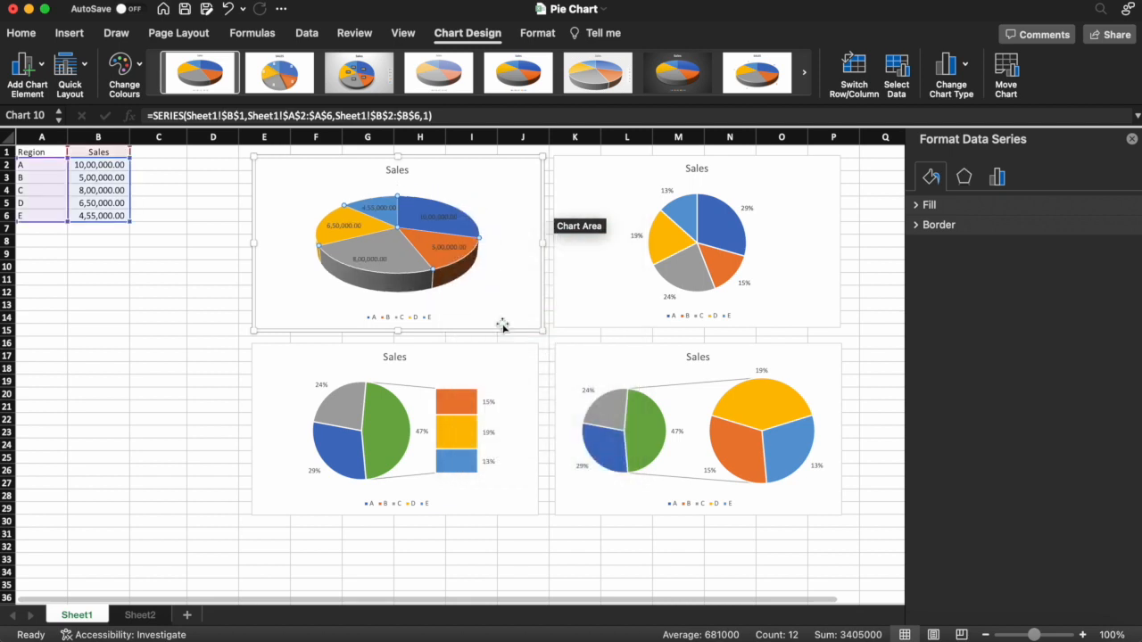
{"action": "left_click", "coordinate": [1032, 207]}
{"action": "left_click", "coordinate": [918, 233]}
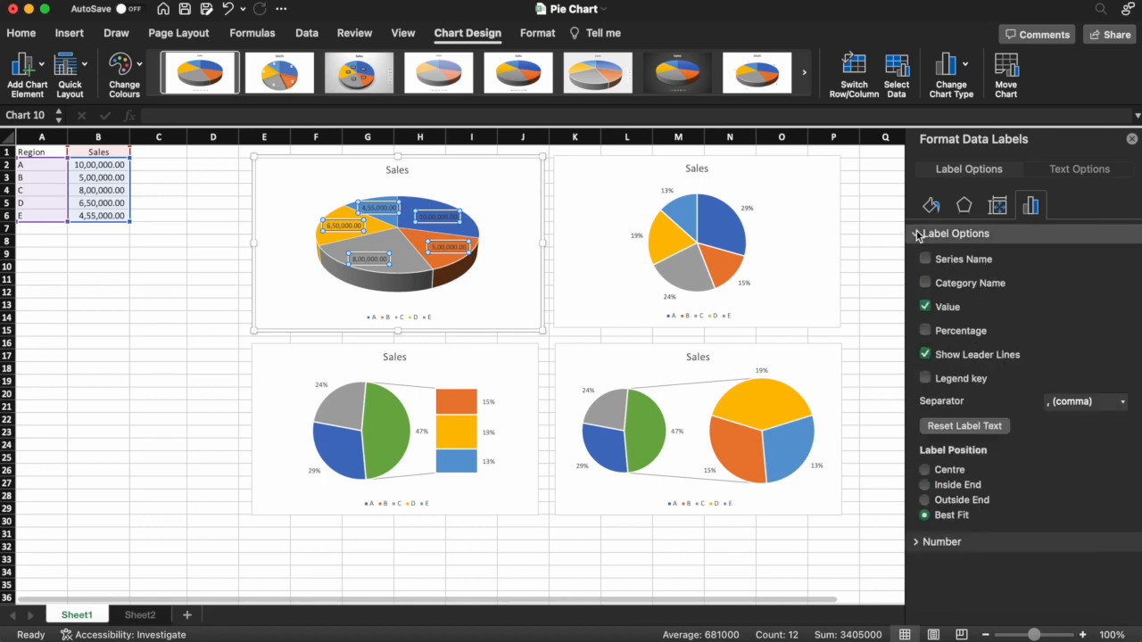
{"action": "left_click", "coordinate": [926, 381]}
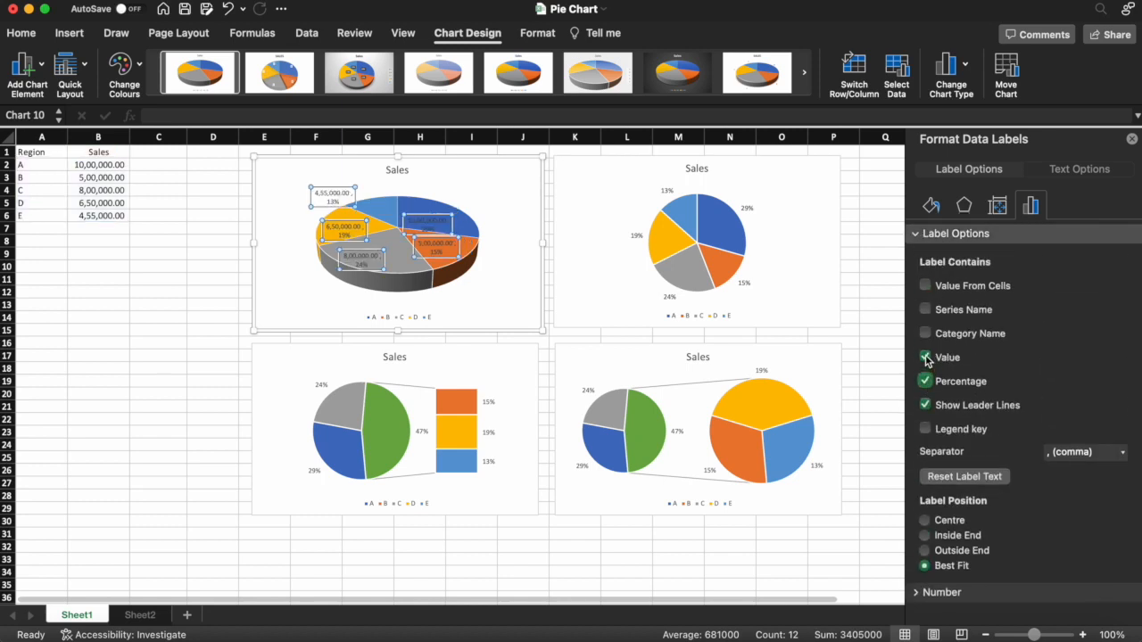
{"action": "left_click", "coordinate": [925, 358]}
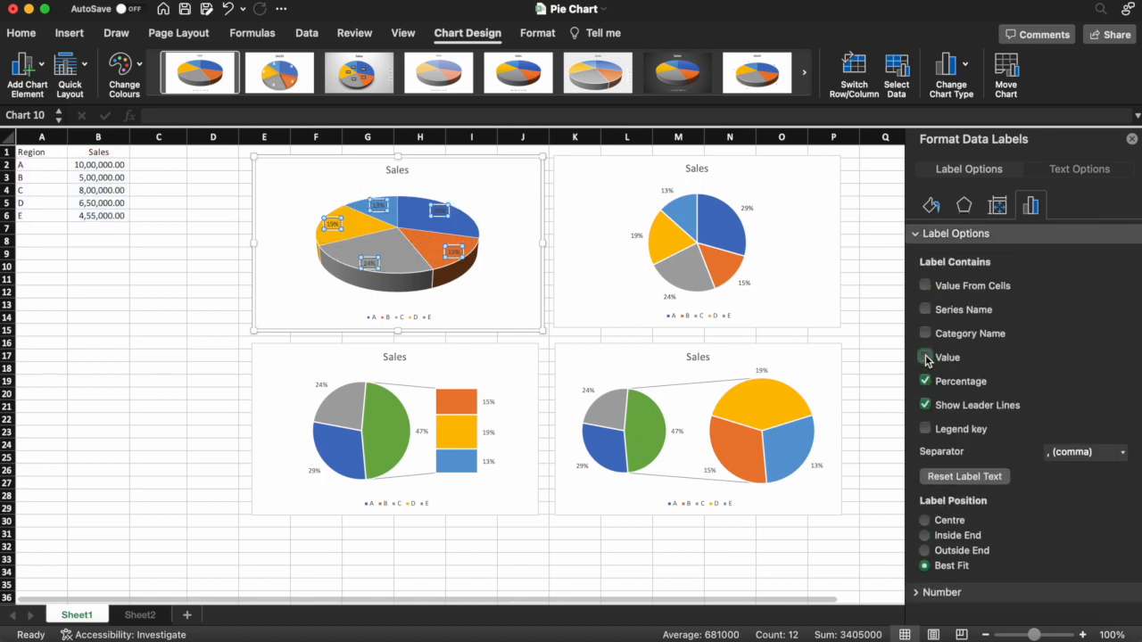
{"action": "left_click", "coordinate": [947, 552]}
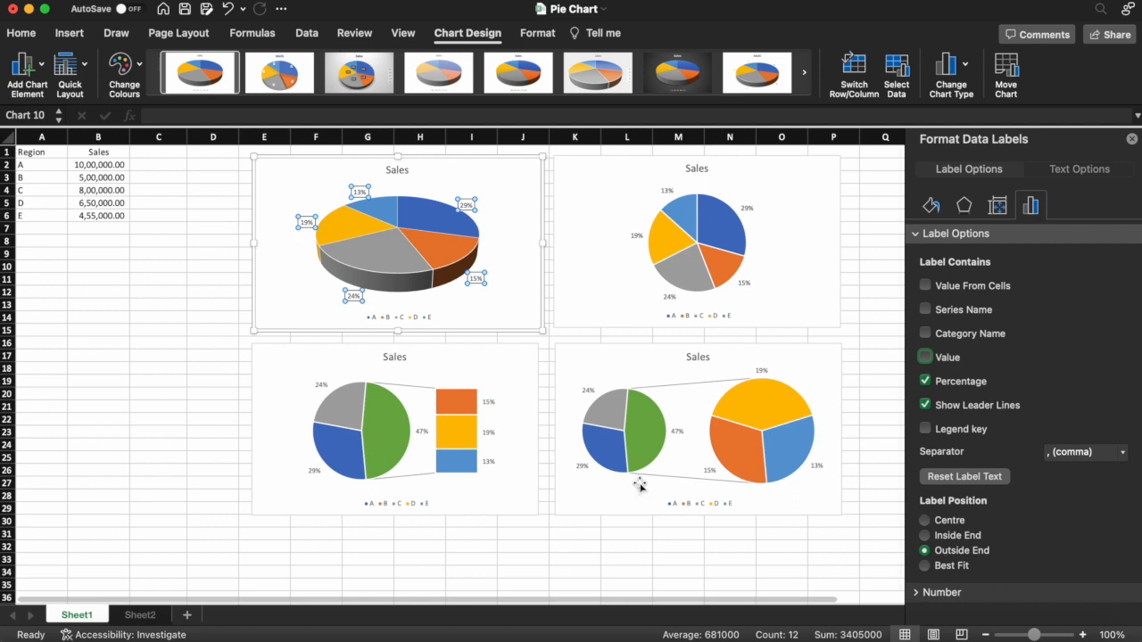
- Rotate the 3D pie chart's series to a first slice angle of 116°
{"action": "left_click", "coordinate": [406, 260]}
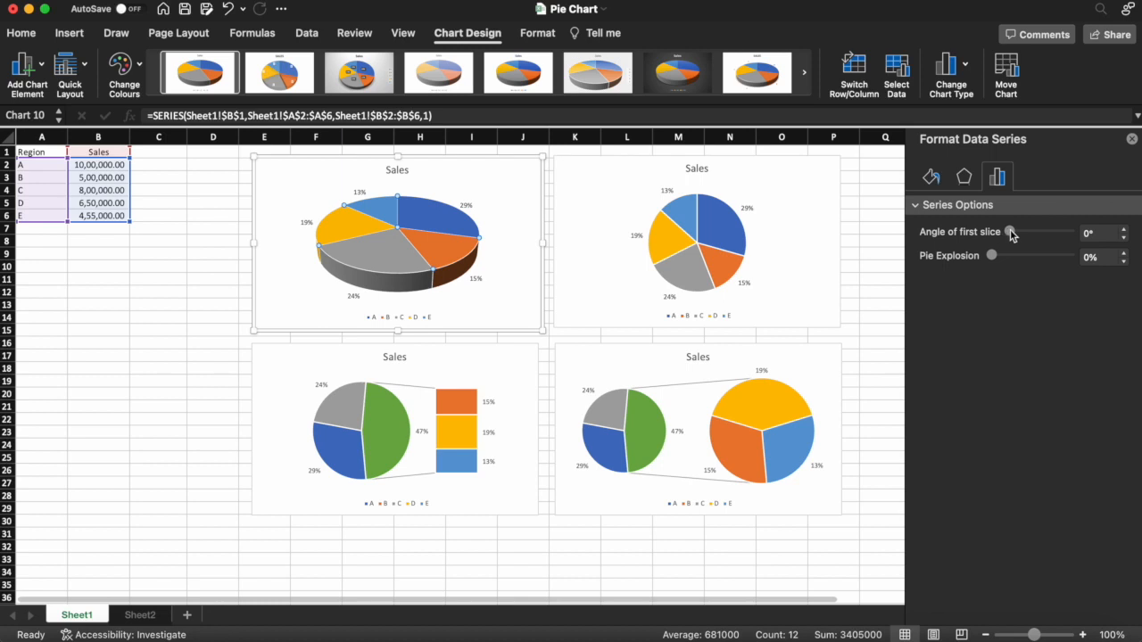
{"action": "left_click_drag", "start_coordinate": [1011, 234], "coordinate": [1021, 234]}
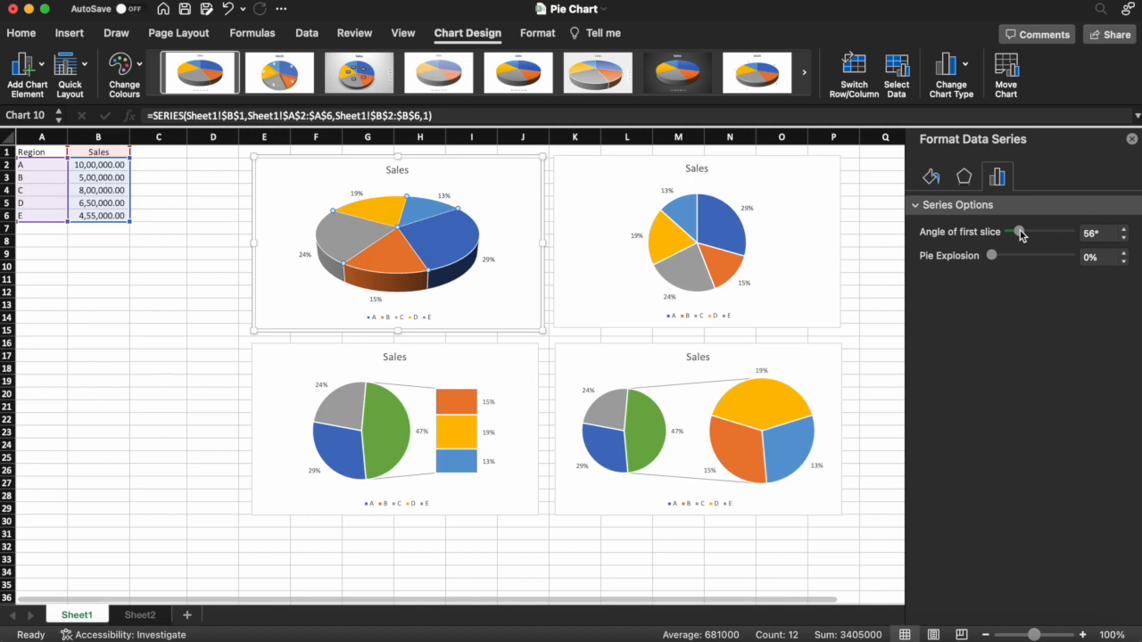
{"action": "left_click_drag", "start_coordinate": [1020, 231], "coordinate": [1021, 232]}
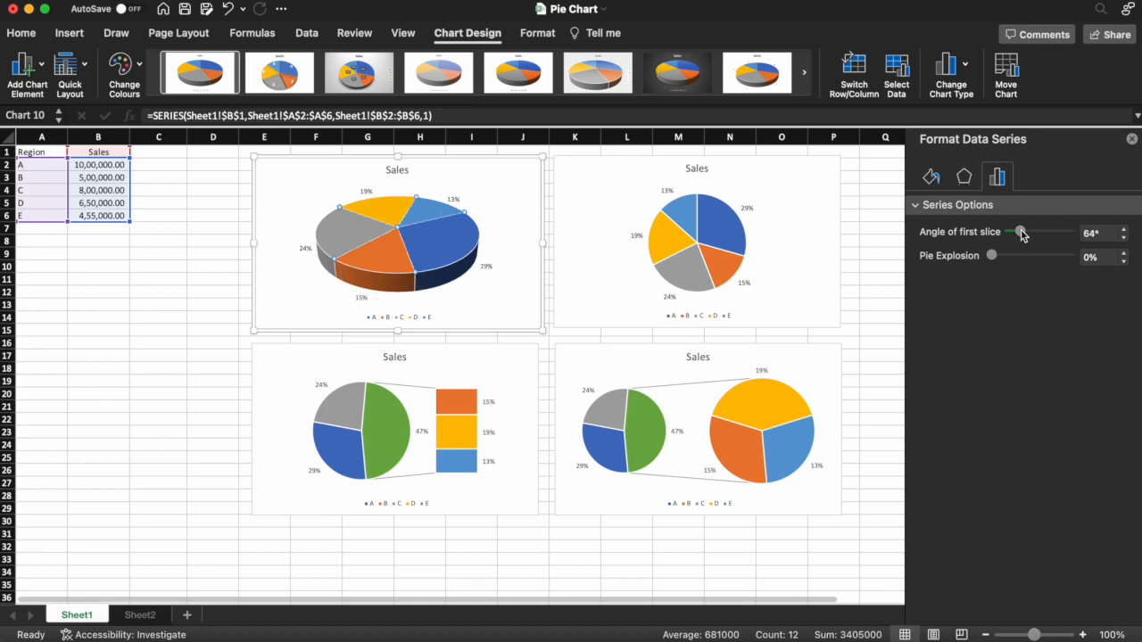
{"action": "left_click_drag", "start_coordinate": [1022, 233], "coordinate": [1031, 236]}
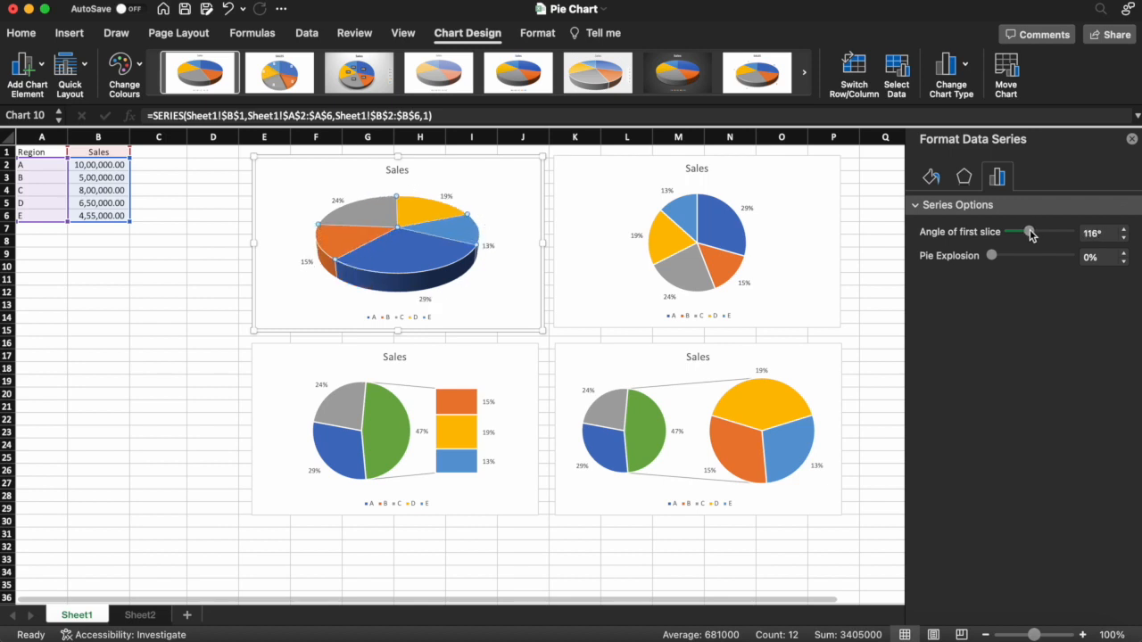
- Try pie explosions of 30% and 284% on the 3D pie chart, and return the explosion to 0%
{"action": "left_click_drag", "start_coordinate": [993, 256], "coordinate": [999, 257]}
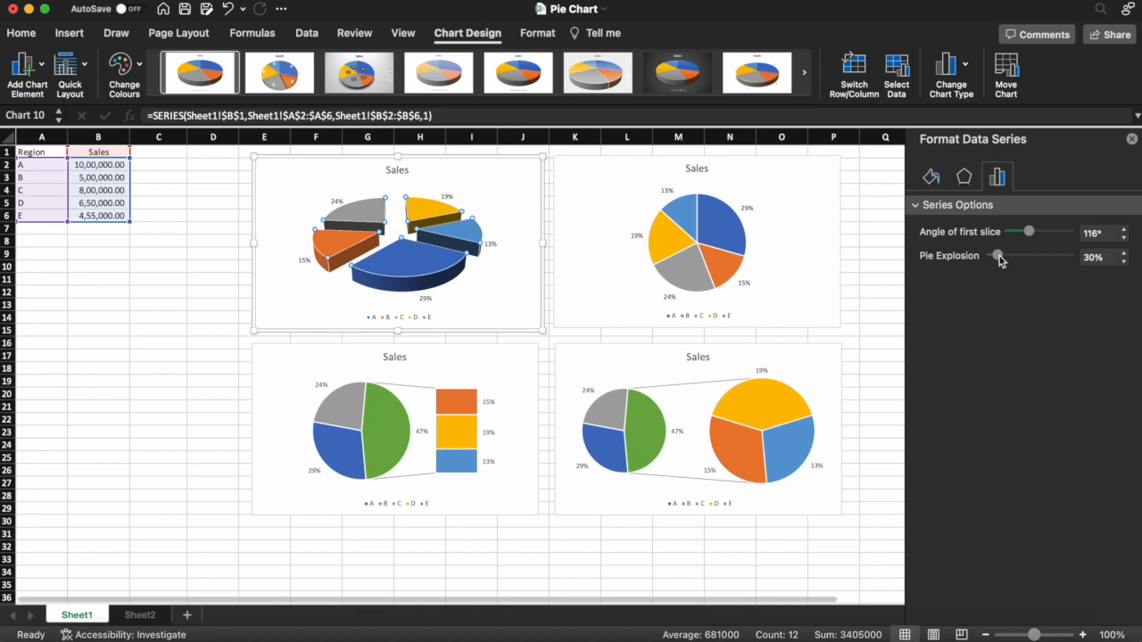
{"action": "left_click_drag", "start_coordinate": [998, 257], "coordinate": [1047, 259]}
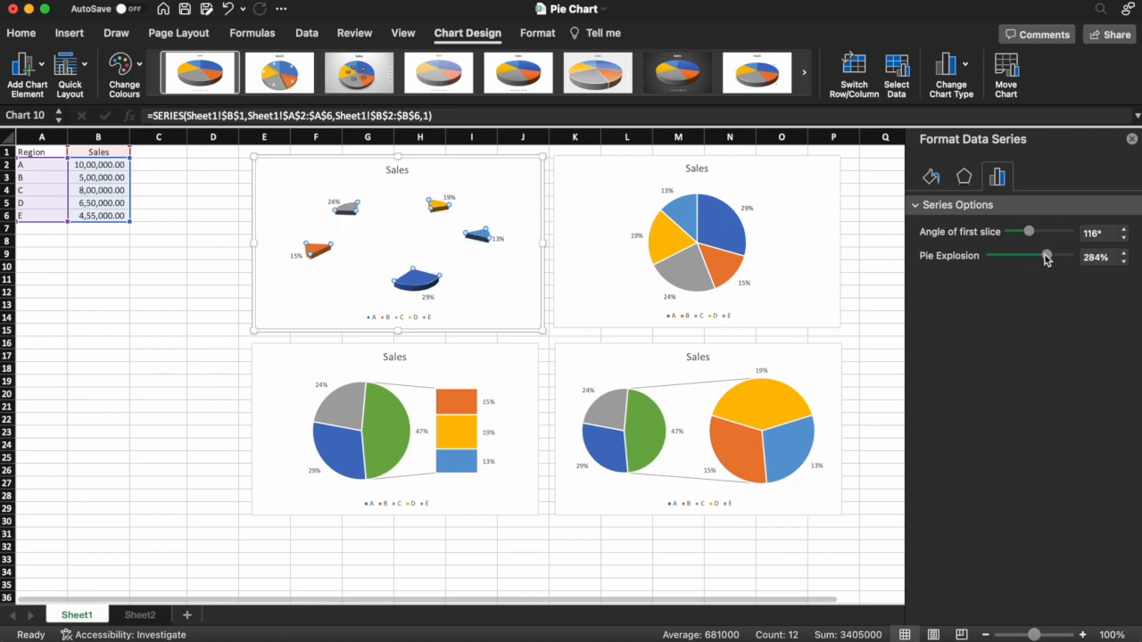
{"action": "left_click_drag", "start_coordinate": [1046, 259], "coordinate": [986, 261]}
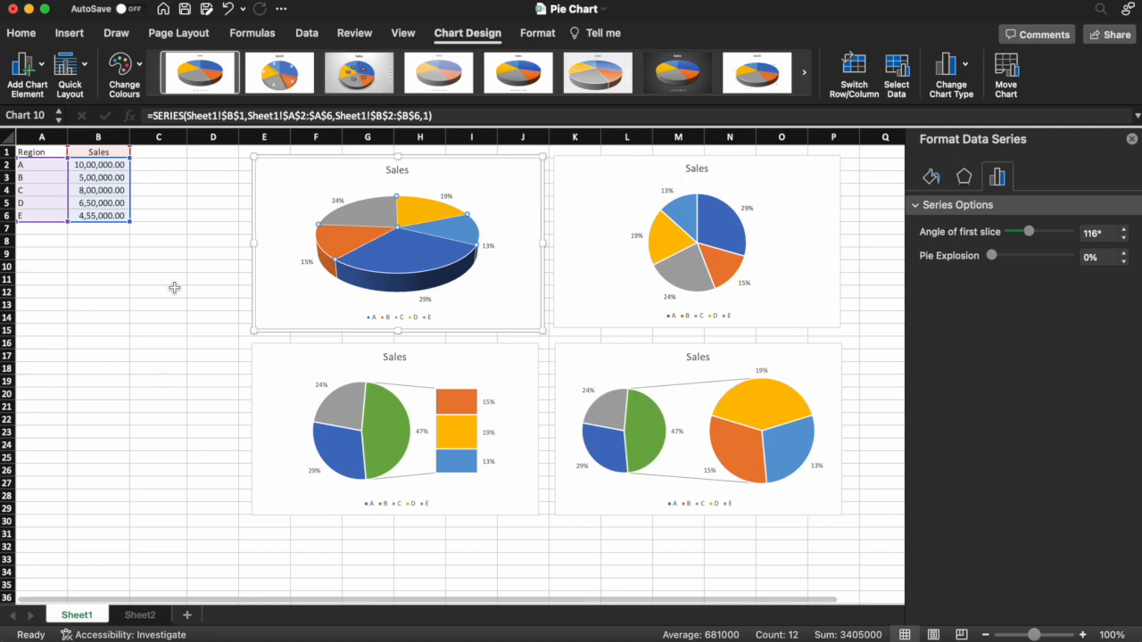
{"action": "left_click", "coordinate": [174, 288]}
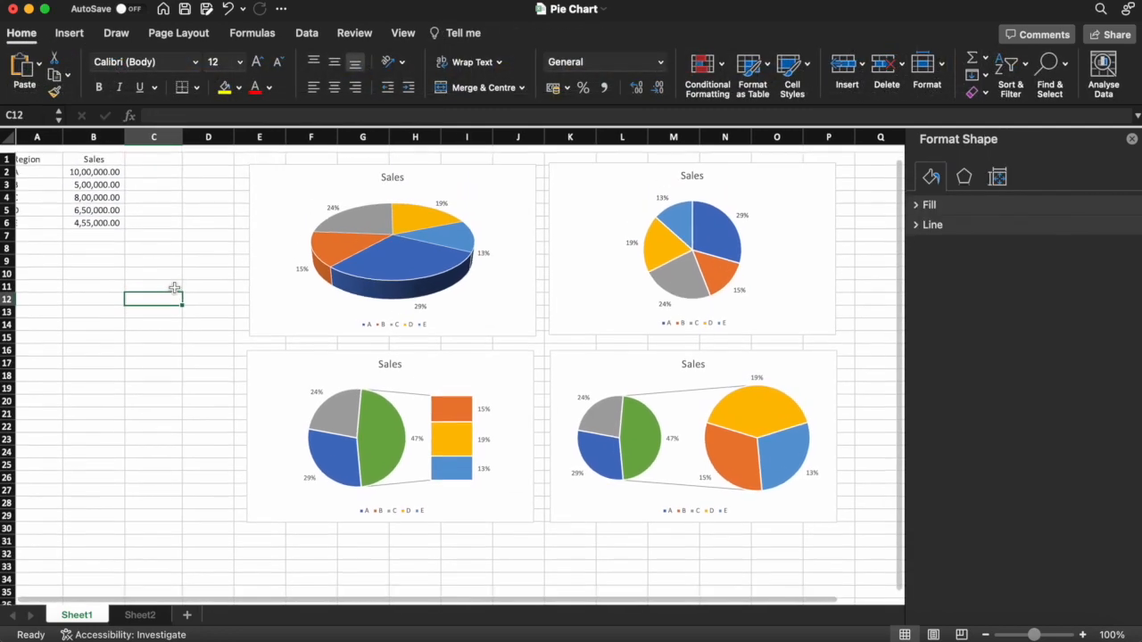
- Insert a doughnut chart from the range A1:B6 and place it directly below the Bar of Pie chart
{"action": "scroll", "coordinate": [174, 288], "scroll_direction": "left", "scroll_amount": 1}
{"action": "left_click_drag", "start_coordinate": [33, 153], "coordinate": [107, 214]}
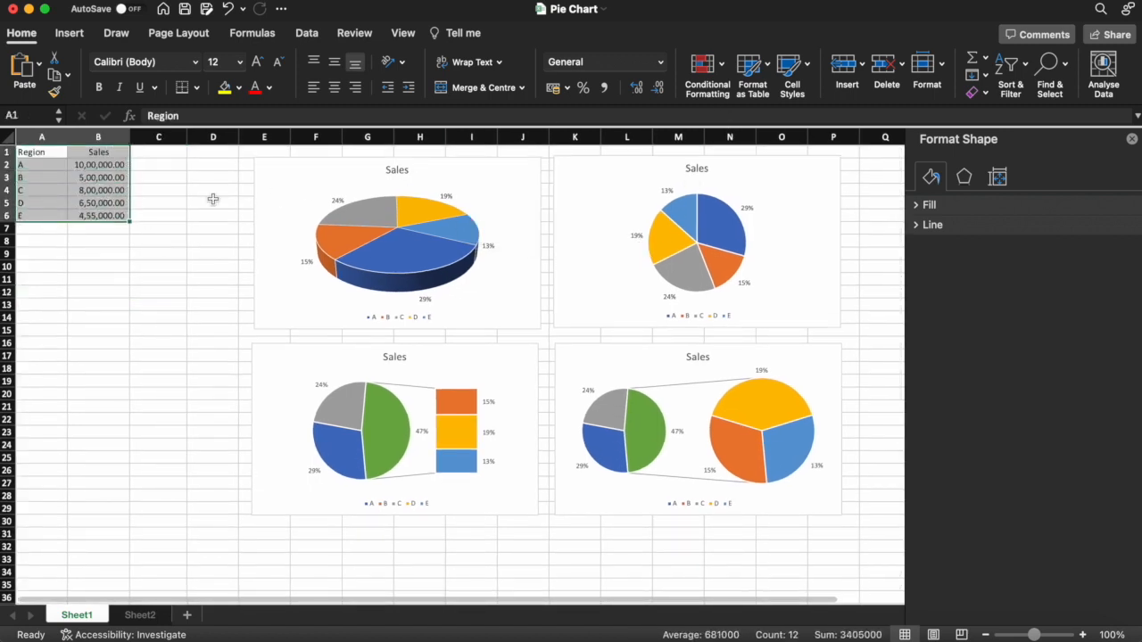
{"action": "left_click", "coordinate": [69, 33]}
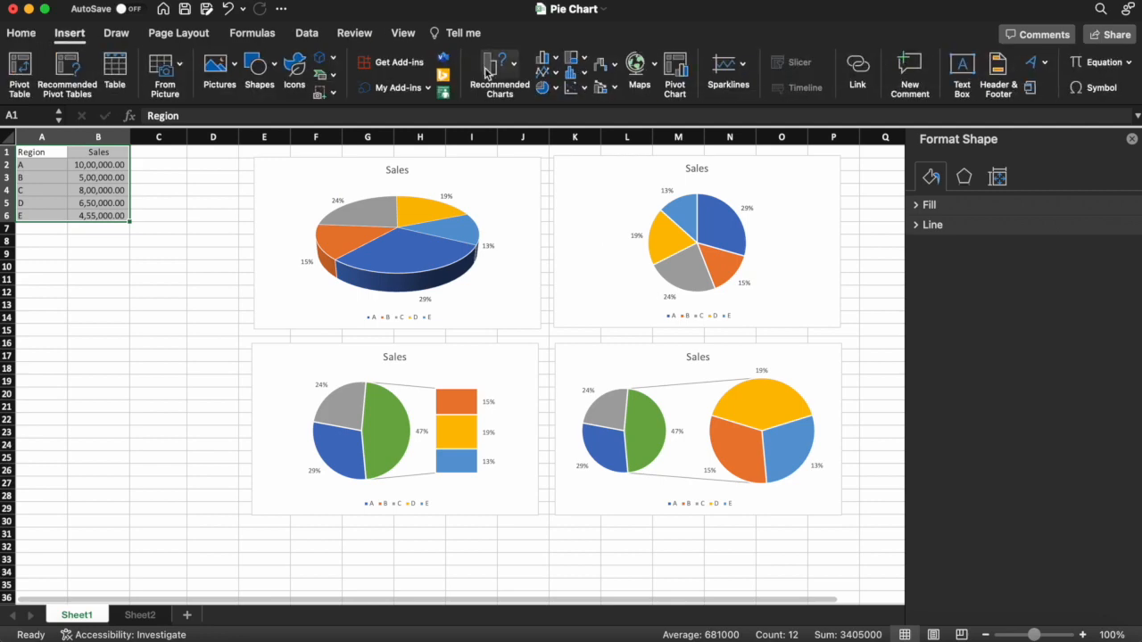
{"action": "left_click", "coordinate": [548, 90]}
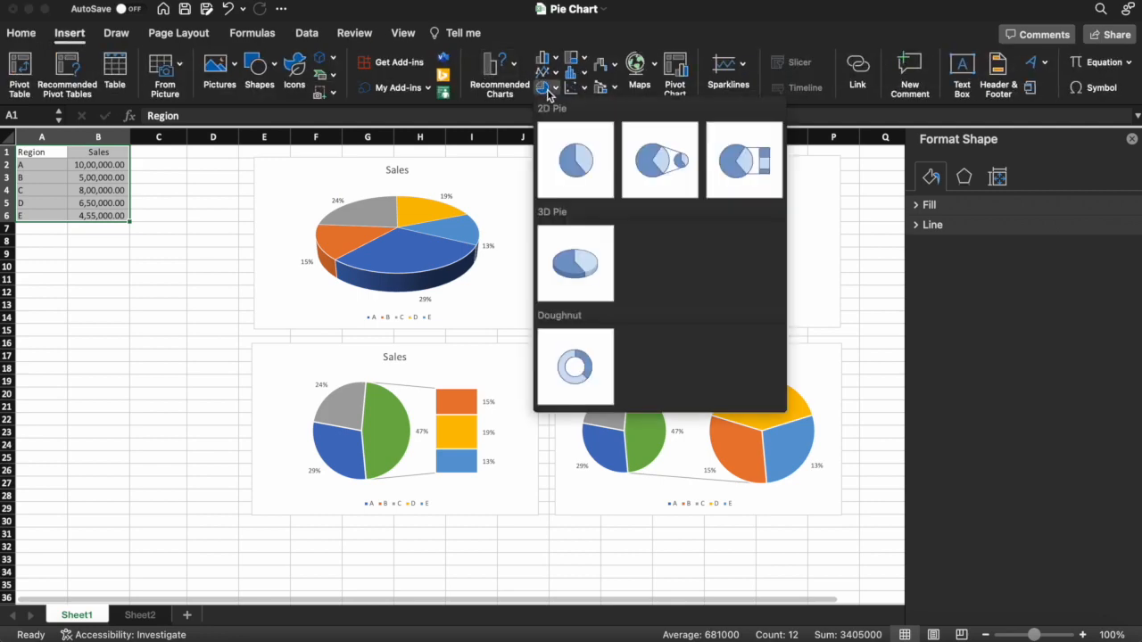
{"action": "left_click", "coordinate": [580, 382]}
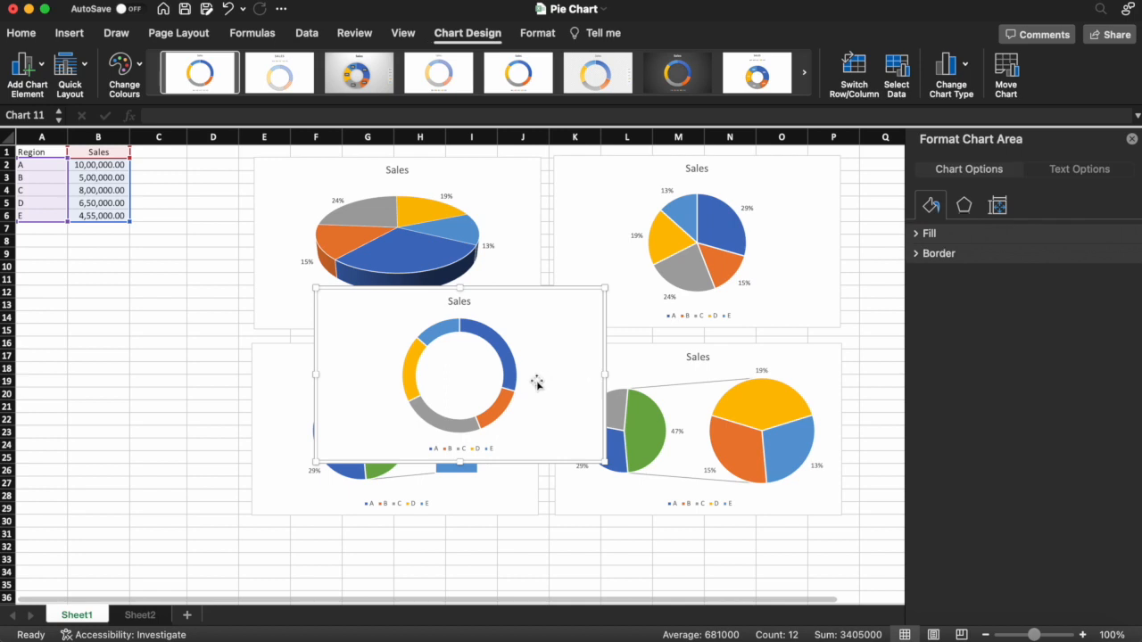
{"action": "scroll", "coordinate": [453, 400], "scroll_direction": "down", "scroll_amount": 4}
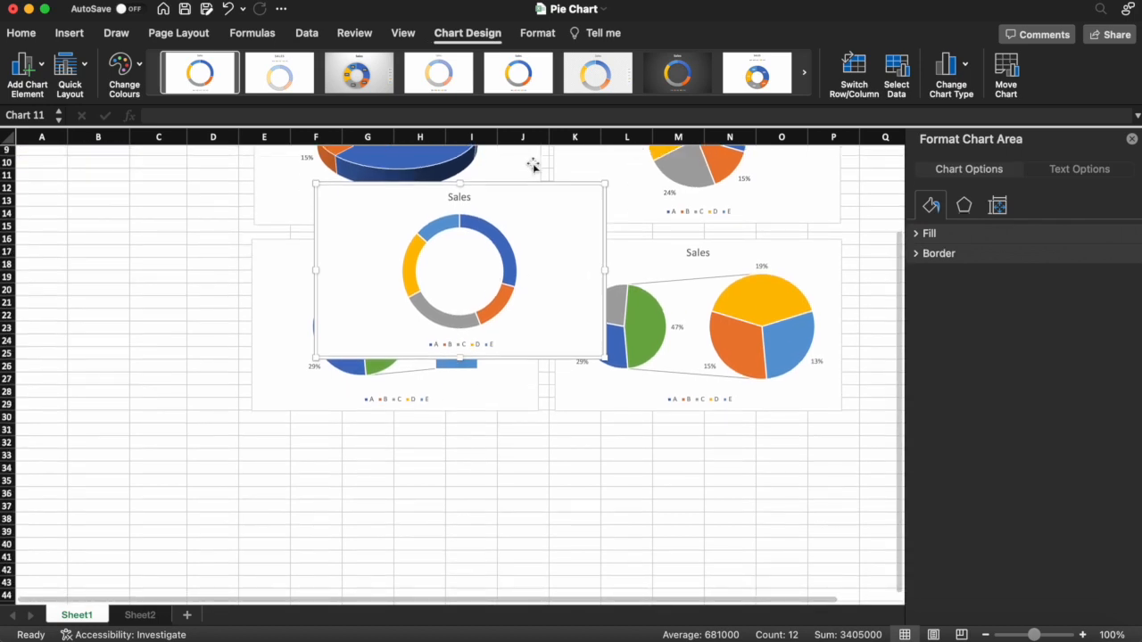
{"action": "left_click_drag", "start_coordinate": [527, 191], "coordinate": [464, 433]}
- Add data labels to the doughnut chart showing the percentage instead of the value
{"action": "scroll", "coordinate": [619, 454], "scroll_direction": "down", "scroll_amount": 5}
{"action": "left_click", "coordinate": [441, 379]}
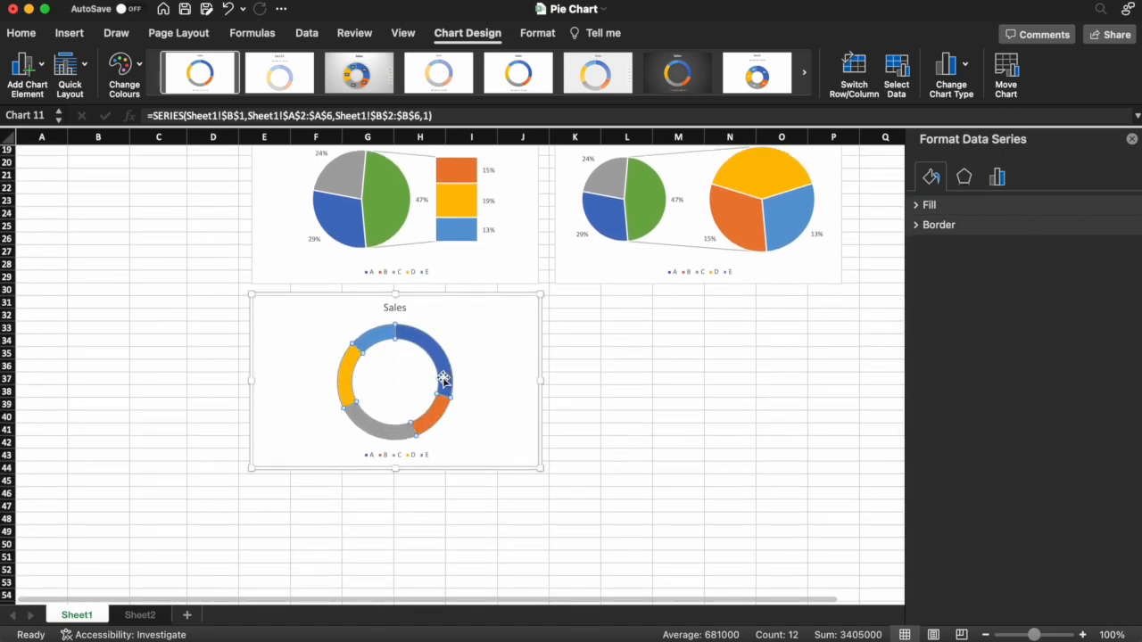
{"action": "right_click", "coordinate": [443, 379]}
{"action": "left_click", "coordinate": [508, 482]}
{"action": "left_click", "coordinate": [448, 360]}
{"action": "left_click", "coordinate": [1030, 206]}
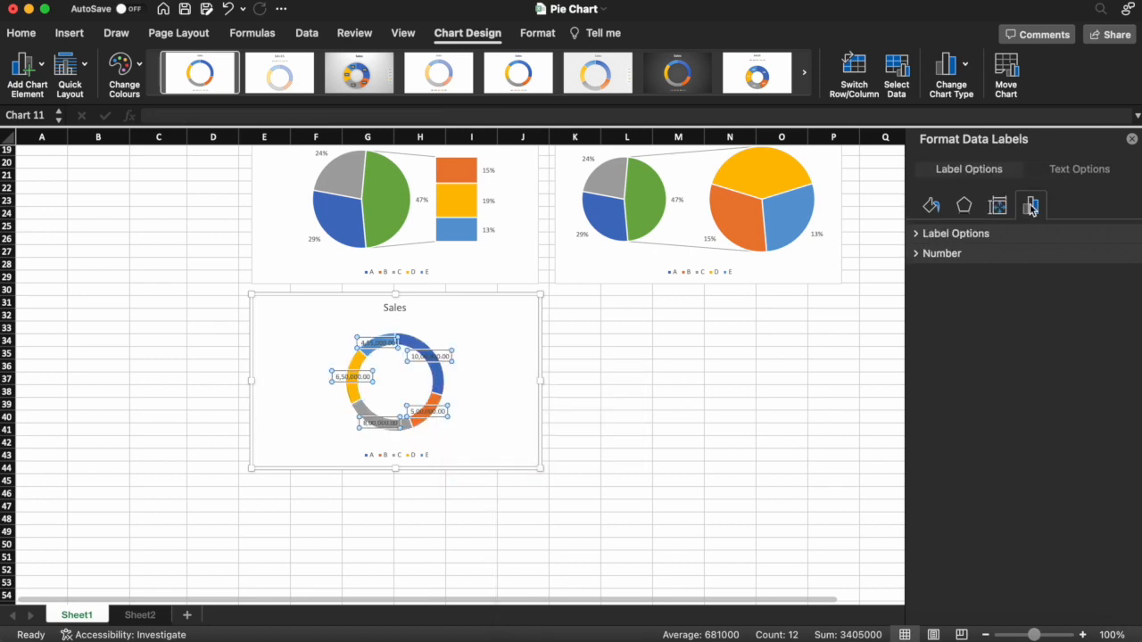
{"action": "left_click", "coordinate": [921, 234]}
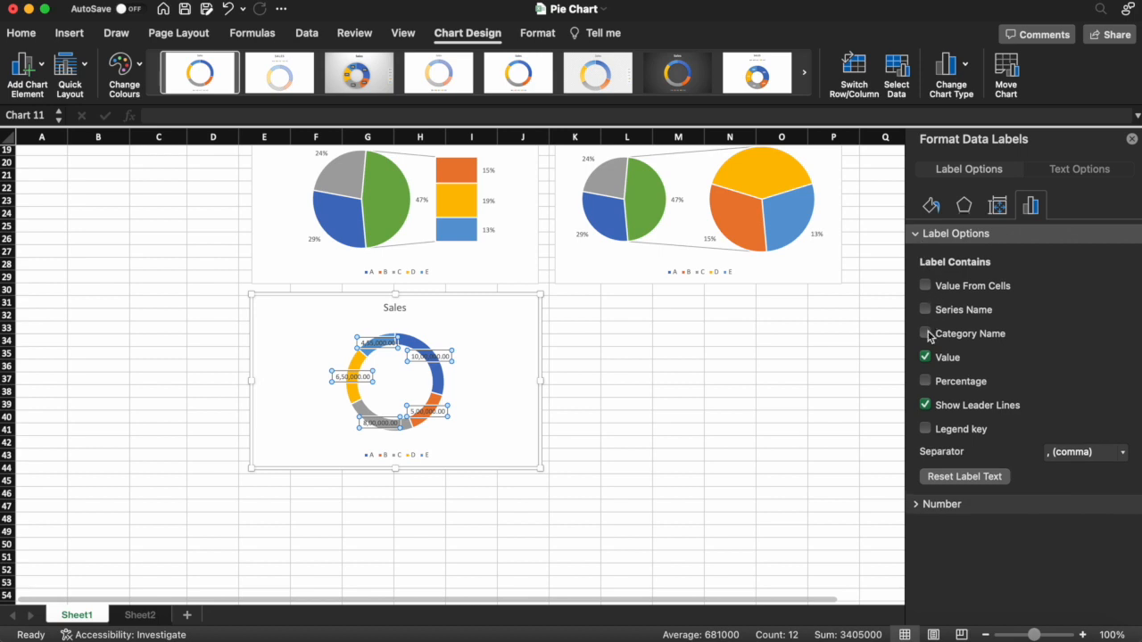
{"action": "left_click", "coordinate": [925, 381]}
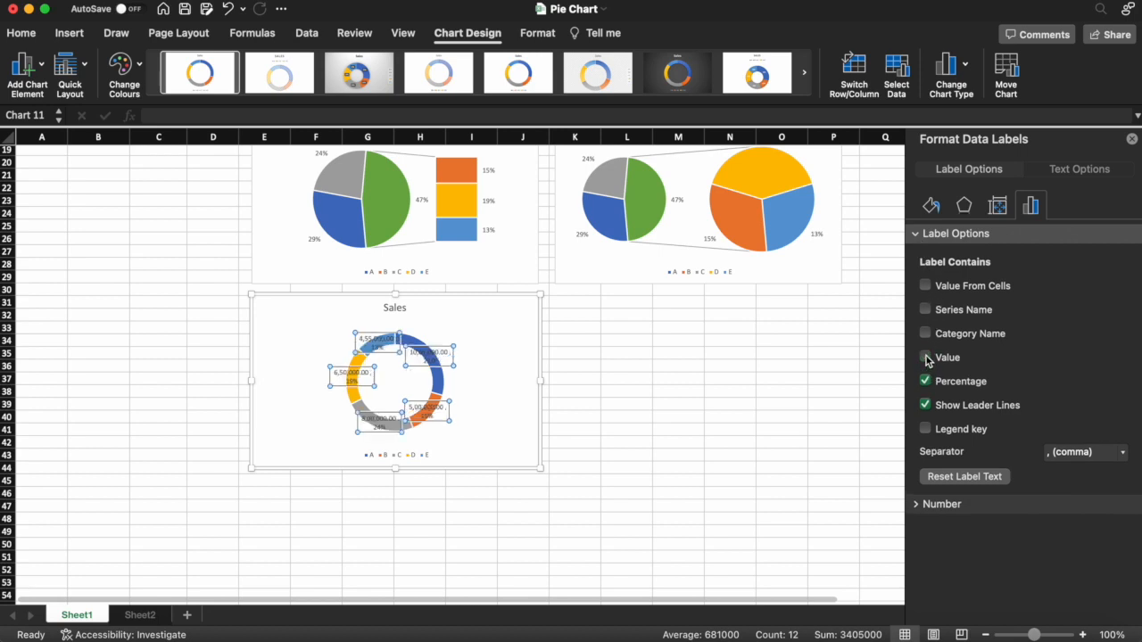
{"action": "left_click", "coordinate": [925, 358]}
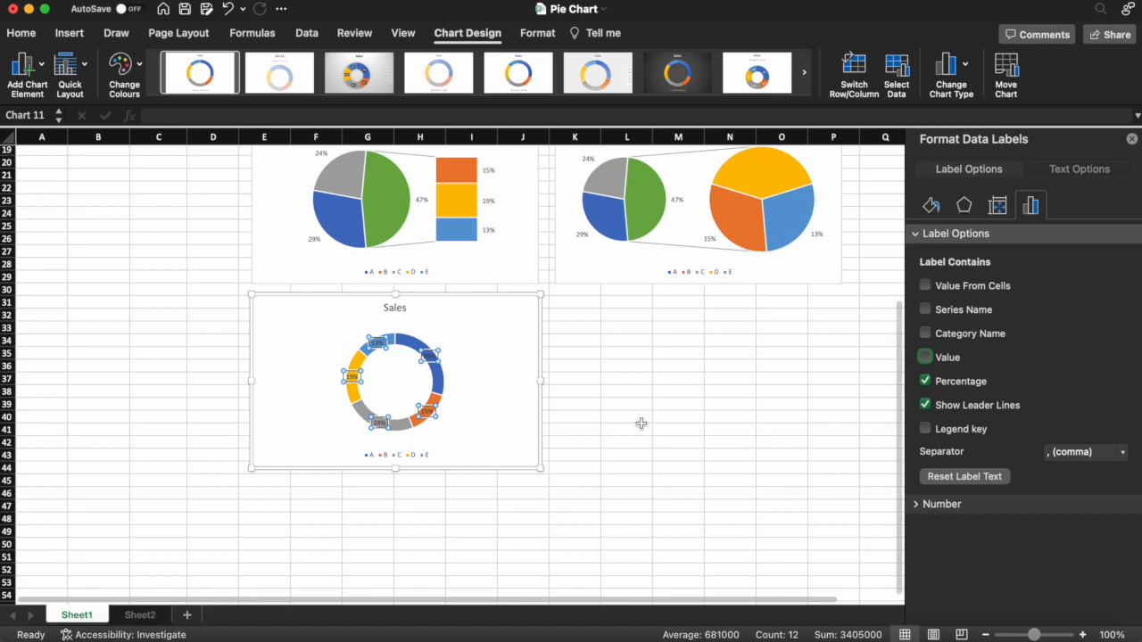
{"action": "left_click", "coordinate": [544, 417]}
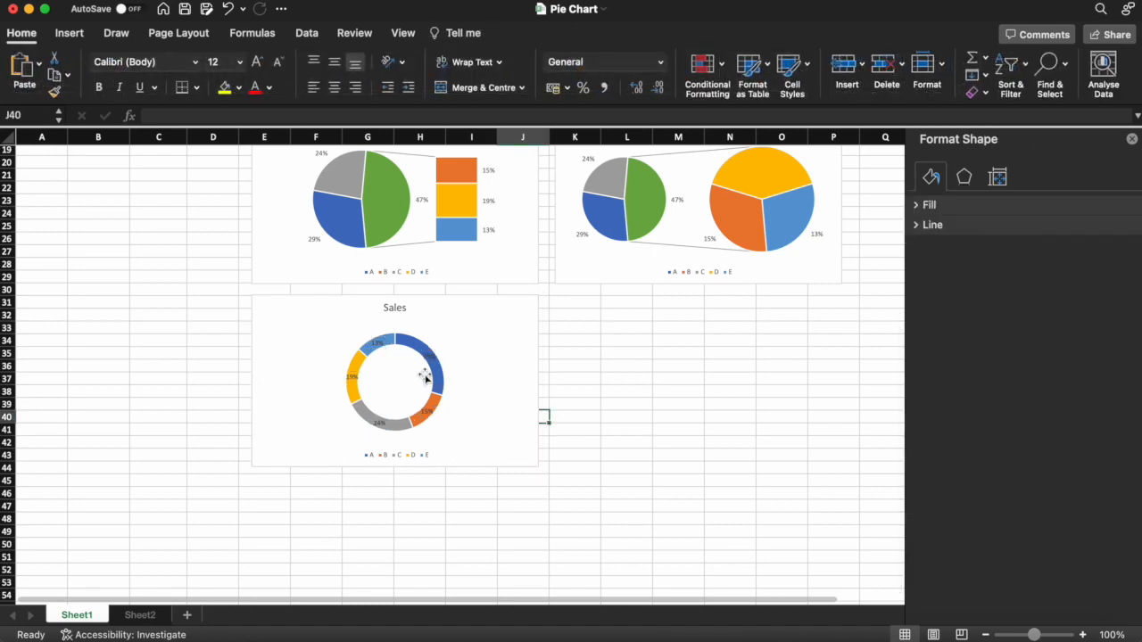
- Set the doughnut's first slice angle to 48° and hole size to 17%, trying out explosion values and ending at 0%
{"action": "left_click", "coordinate": [435, 382]}
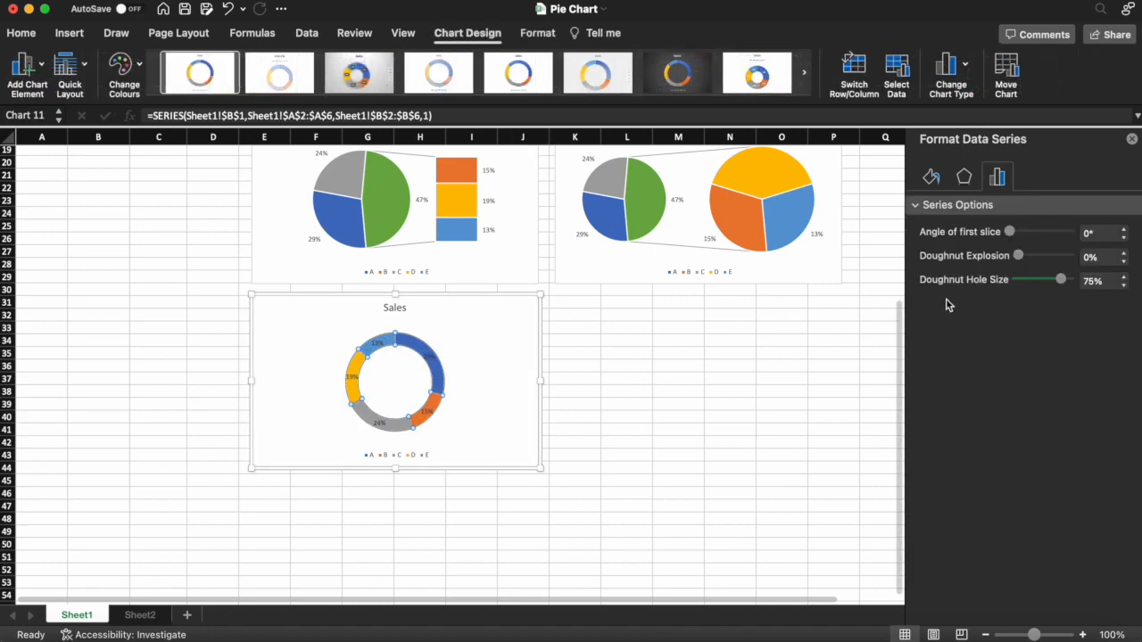
{"action": "left_click_drag", "start_coordinate": [1011, 234], "coordinate": [1019, 237]}
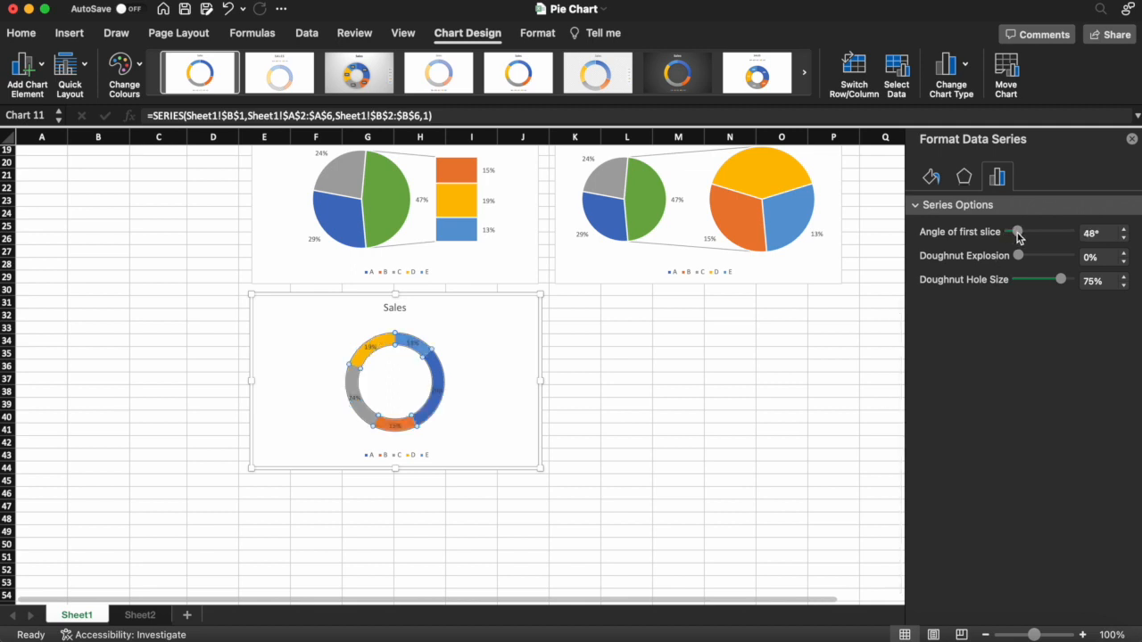
{"action": "left_click_drag", "start_coordinate": [1018, 259], "coordinate": [1026, 260]}
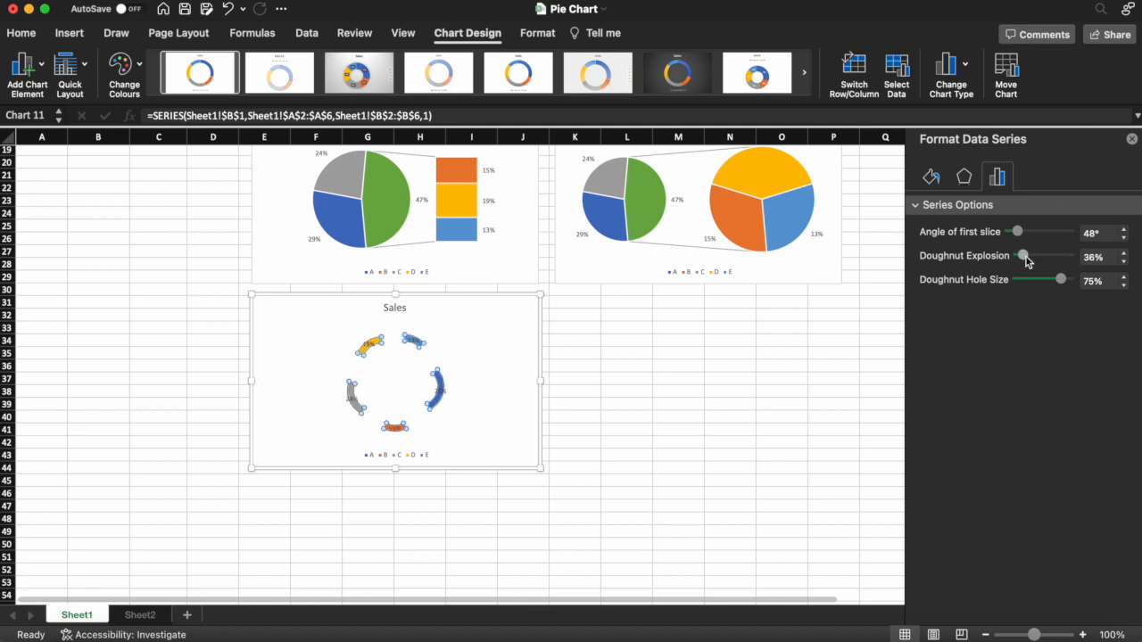
{"action": "left_click_drag", "start_coordinate": [1061, 282], "coordinate": [1005, 259]}
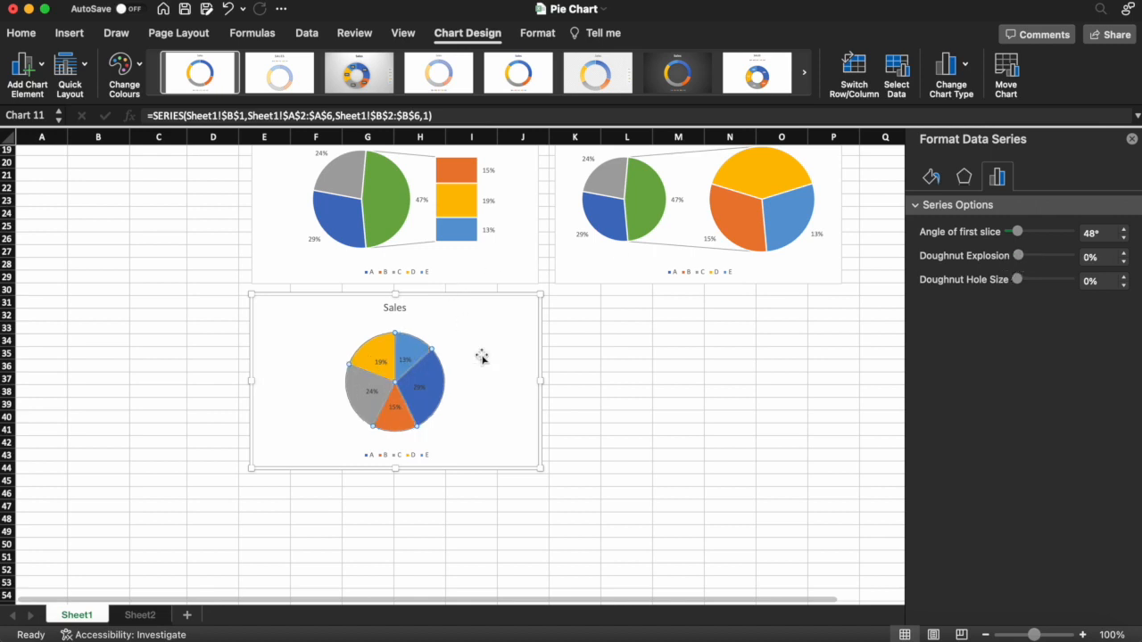
{"action": "left_click_drag", "start_coordinate": [1021, 256], "coordinate": [1027, 280]}
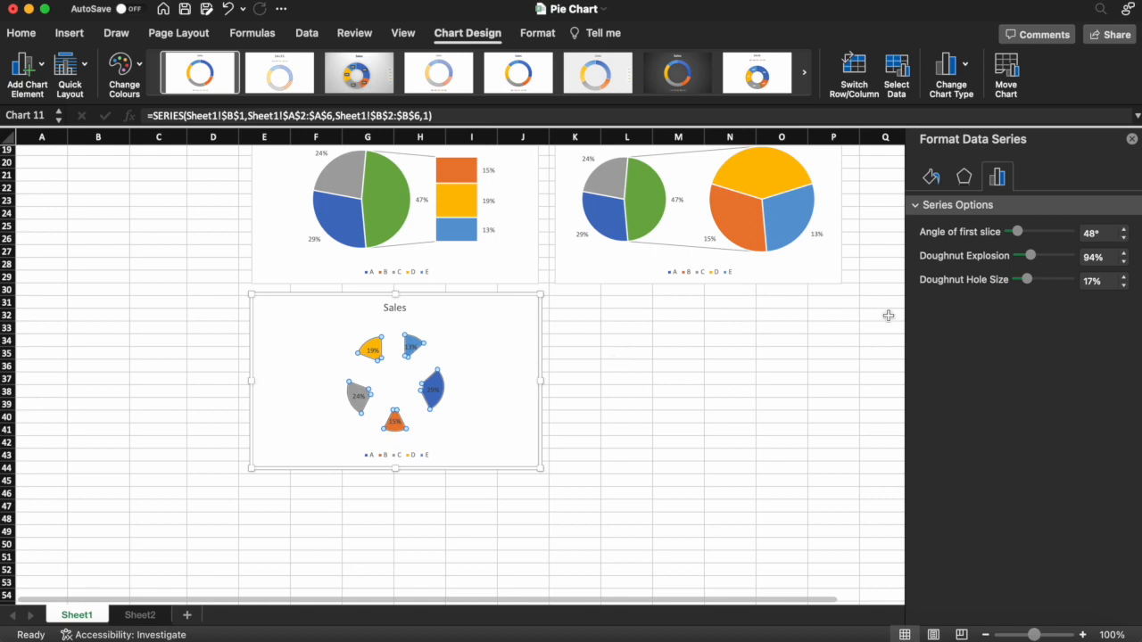
{"action": "left_click_drag", "start_coordinate": [1031, 259], "coordinate": [1017, 257]}
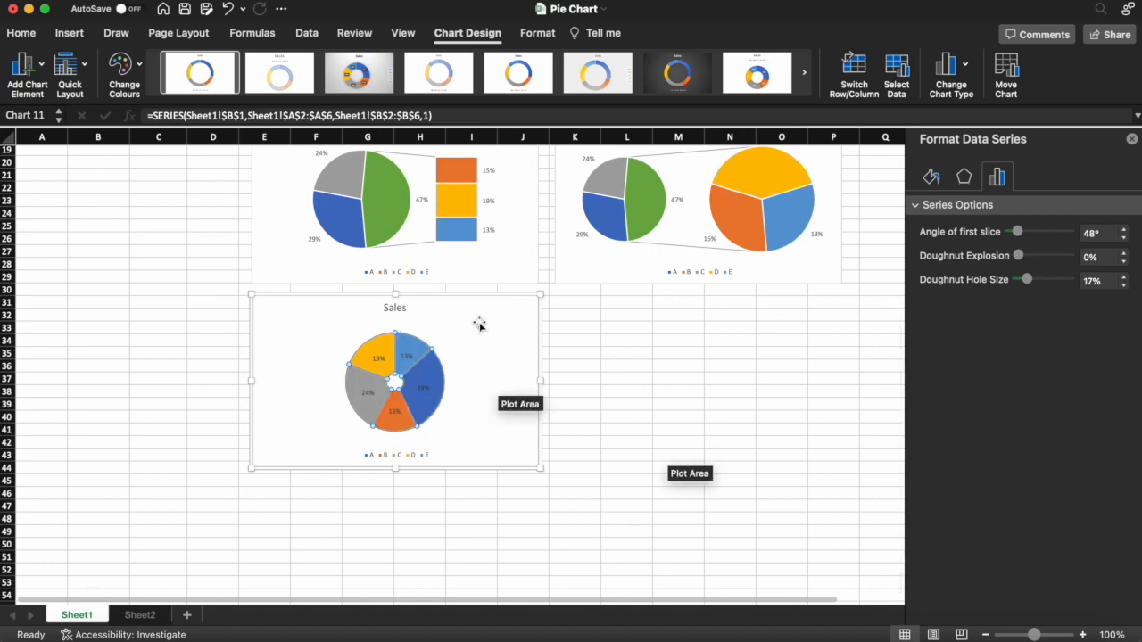
{"action": "scroll", "coordinate": [479, 324], "scroll_direction": "up", "scroll_amount": 5}
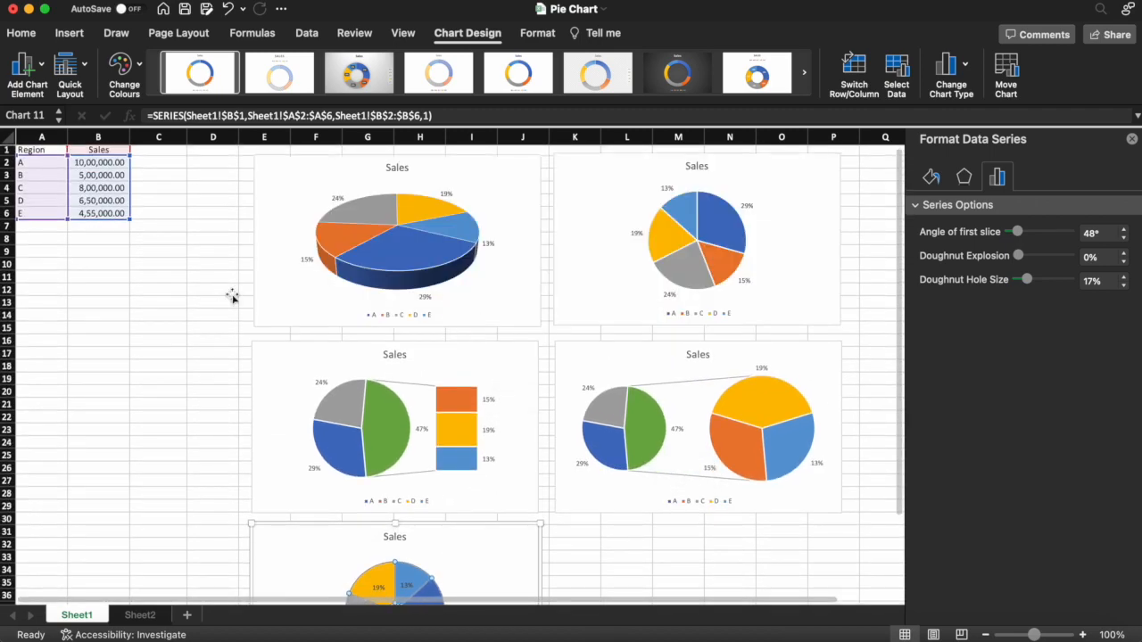
{"action": "left_click", "coordinate": [134, 365]}
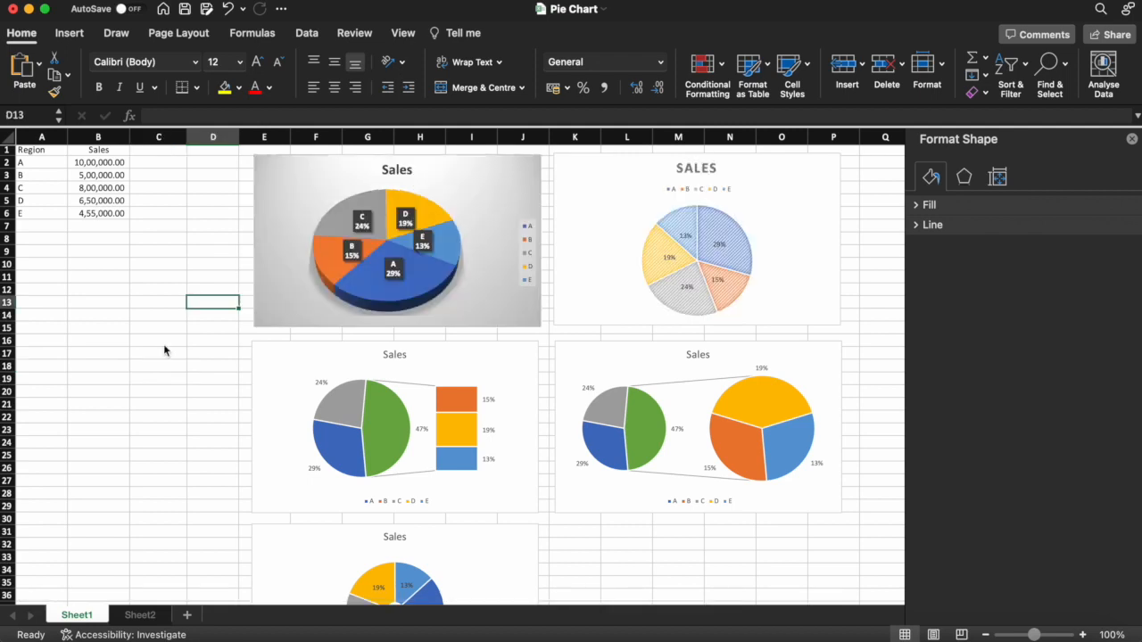
{"action": "left_click", "coordinate": [166, 278]}
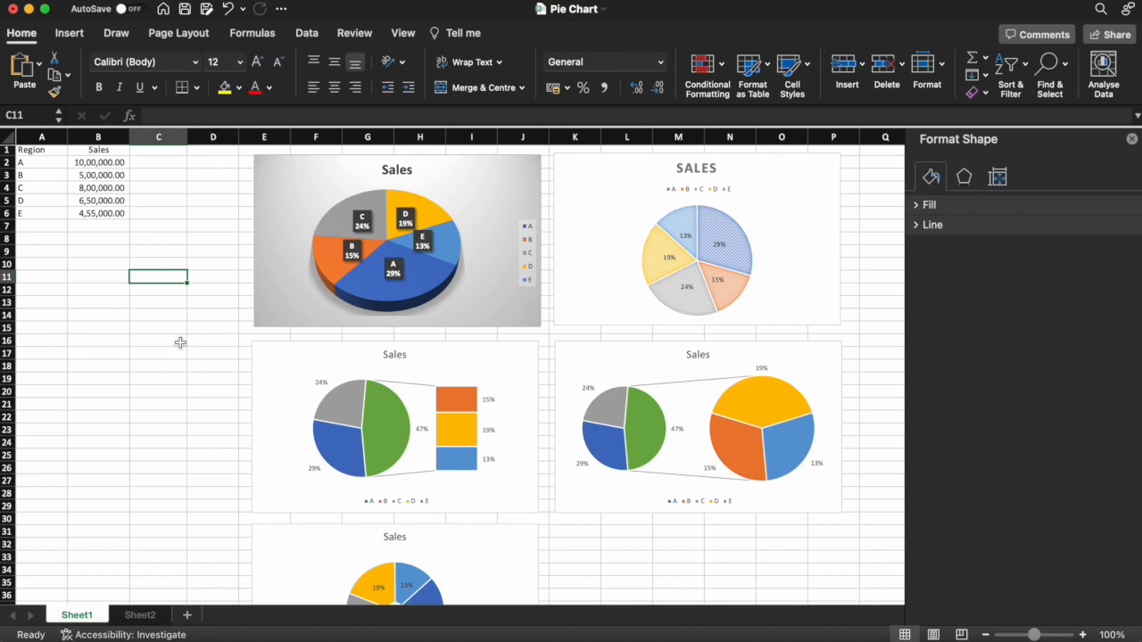
- Try the eighth and the dark seventh chart styles on the 3D pie chart, and apply the sixth style with the hatched grey background
{"action": "left_click", "coordinate": [288, 316]}
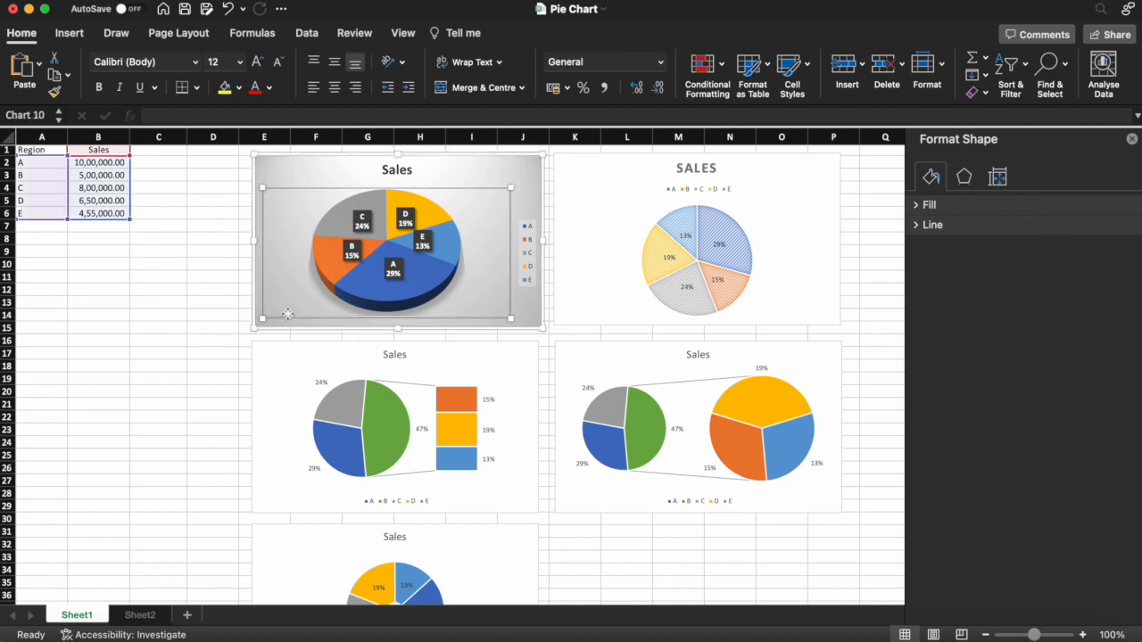
{"action": "left_click", "coordinate": [339, 164]}
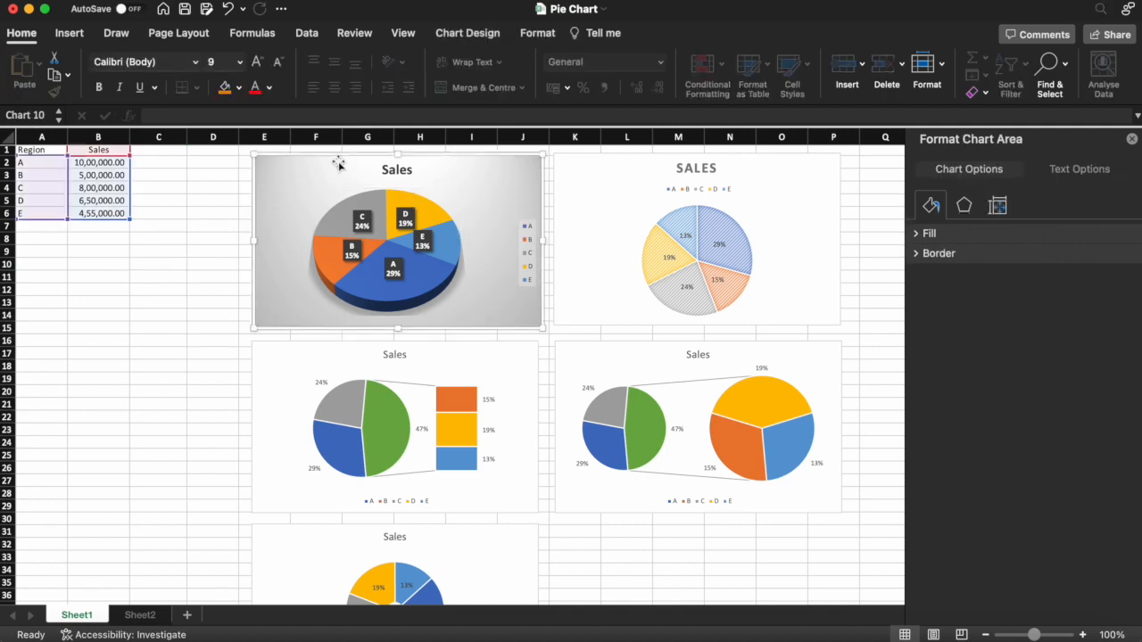
{"action": "left_click", "coordinate": [466, 34]}
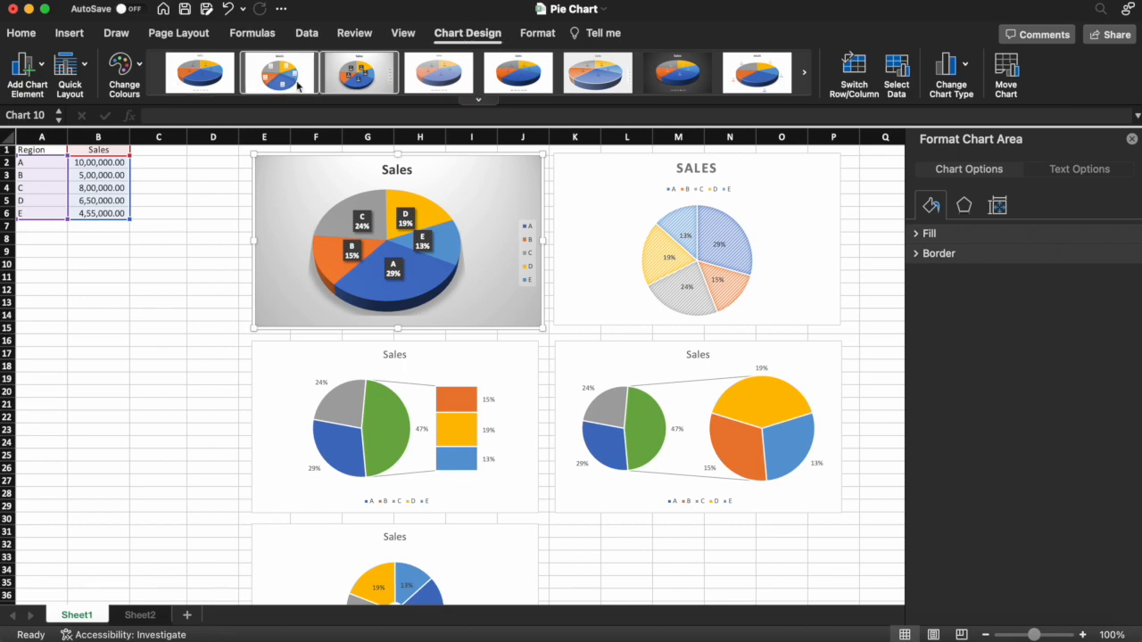
{"action": "left_click", "coordinate": [478, 100]}
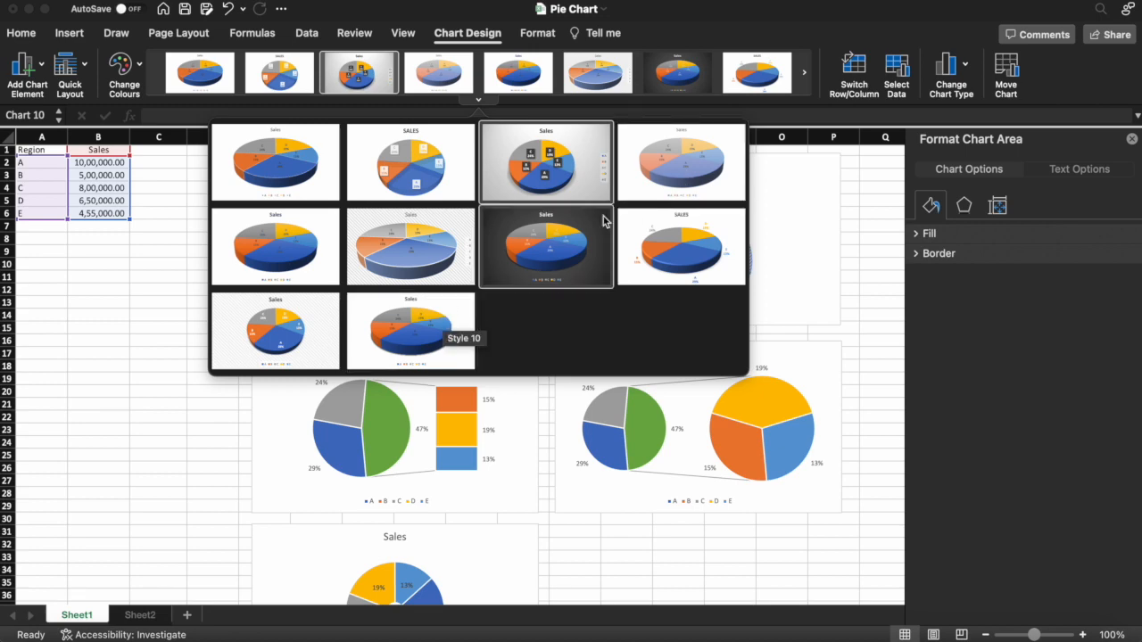
{"action": "left_click", "coordinate": [684, 252]}
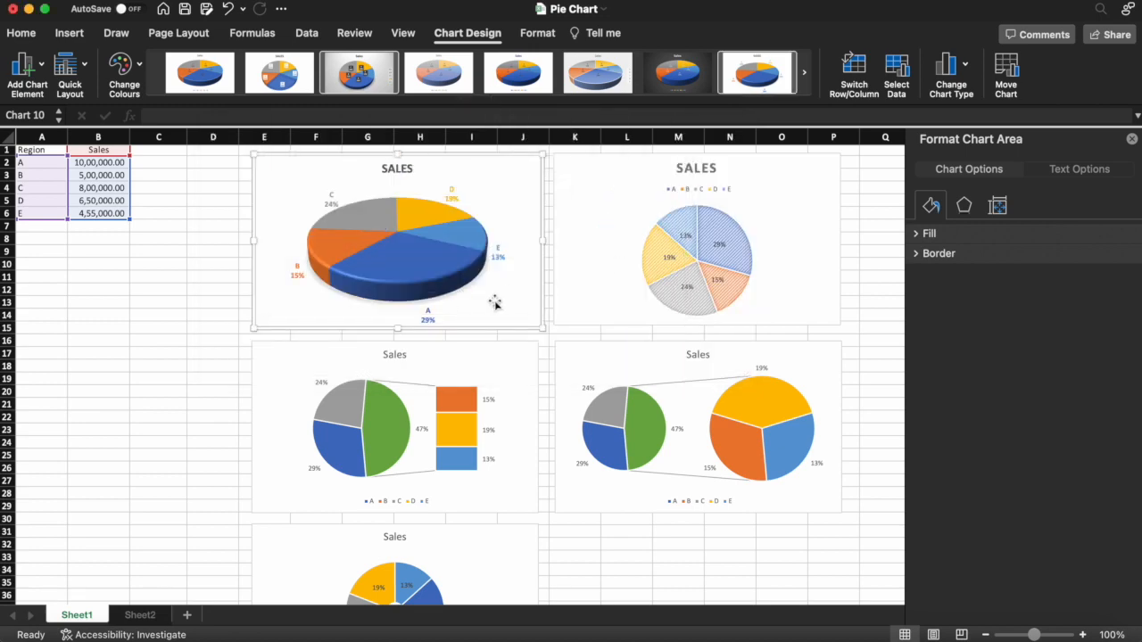
{"action": "left_click", "coordinate": [681, 78]}
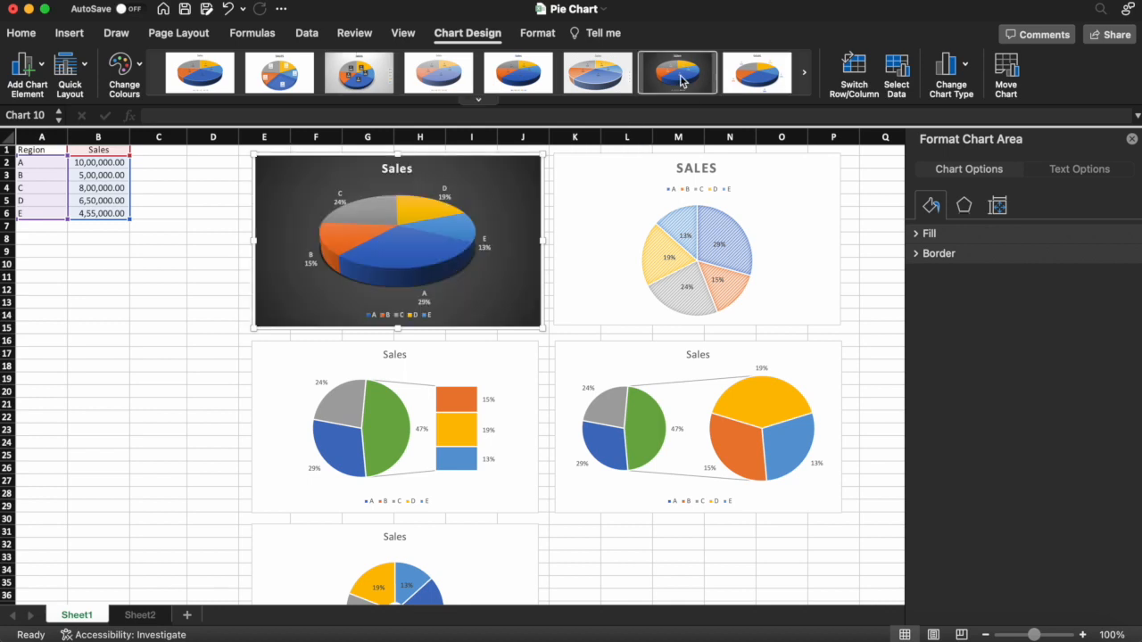
{"action": "left_click", "coordinate": [595, 85]}
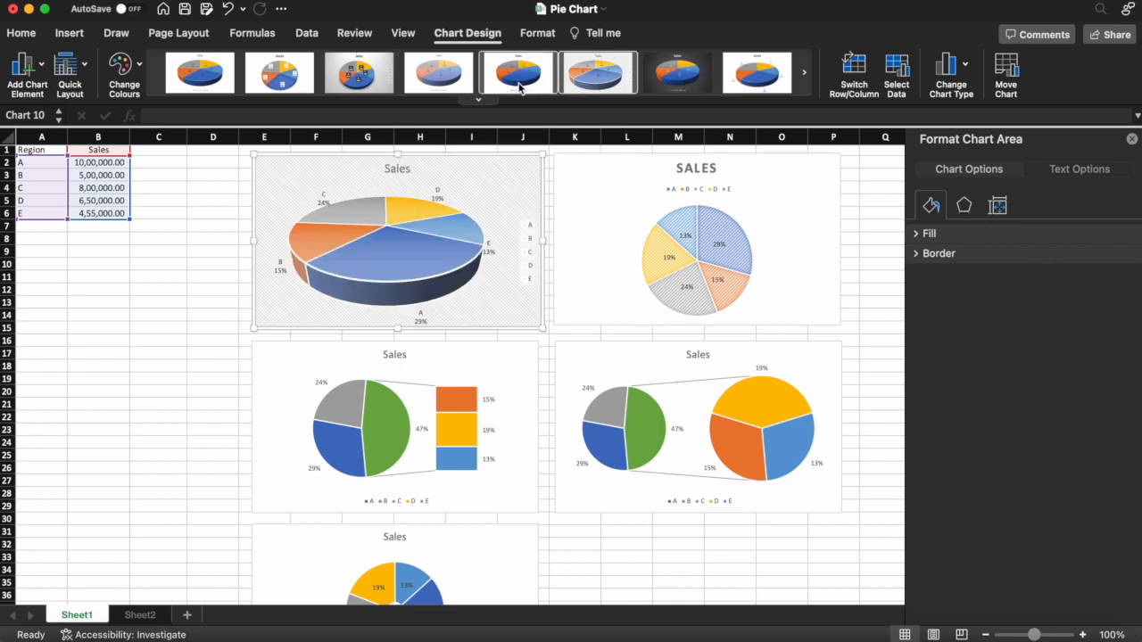
- Try the fourth chart style on the 3D pie chart, and apply the fifth style with solid colours and a bold title
{"action": "left_click", "coordinate": [446, 82]}
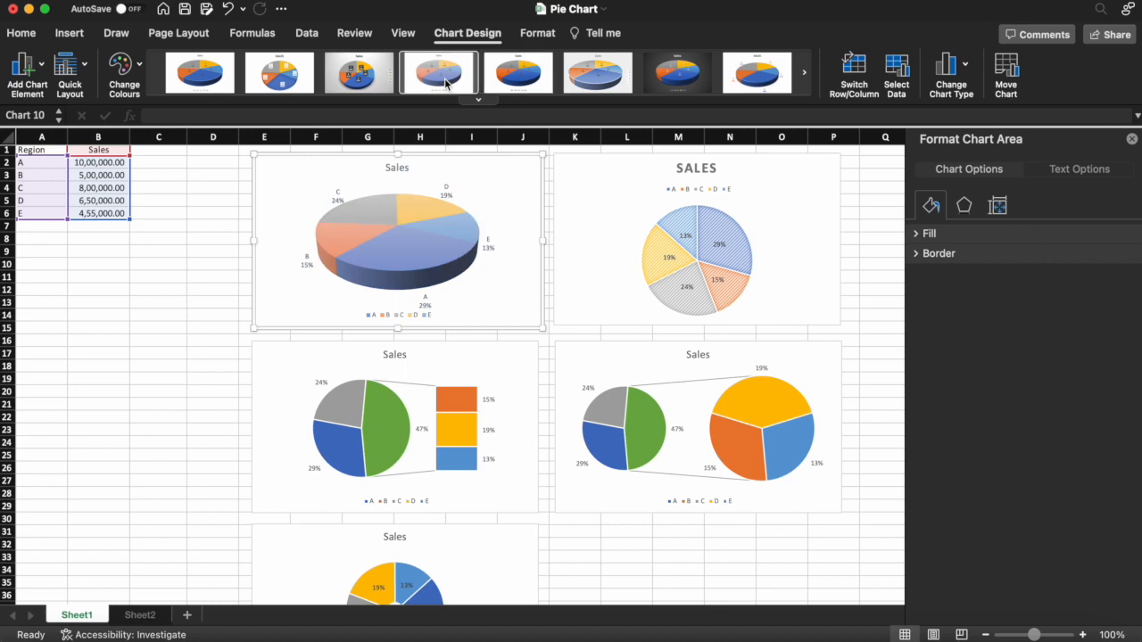
{"action": "left_click", "coordinate": [514, 87]}
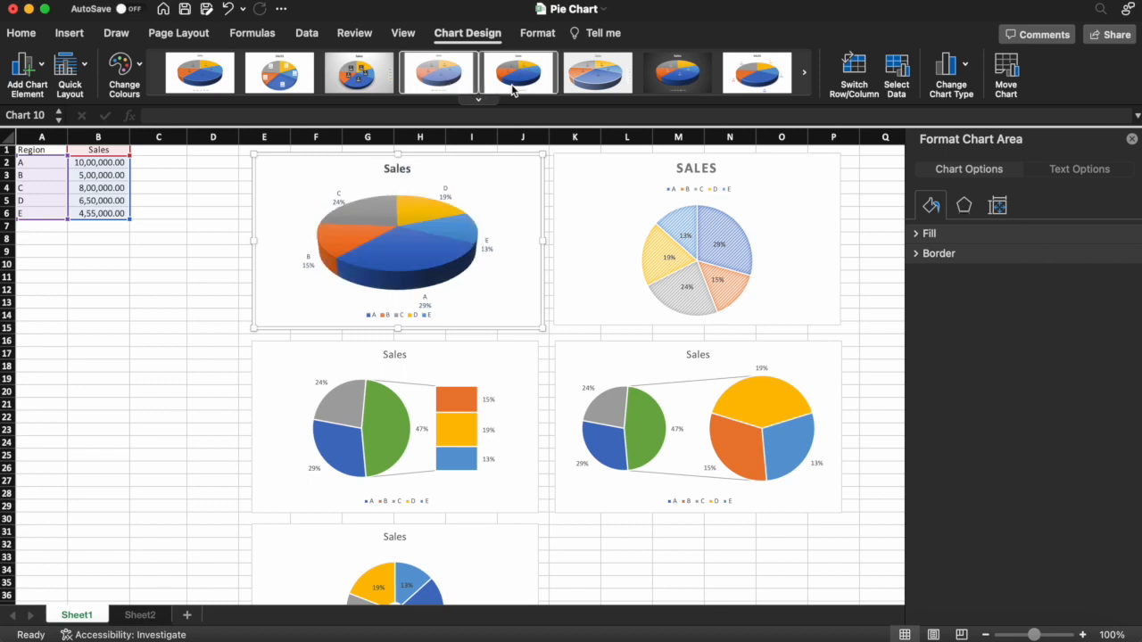
- Try the fourth, third and second chart styles on the standard pie chart, and apply the first style with plain solid slices
{"action": "left_click", "coordinate": [587, 207]}
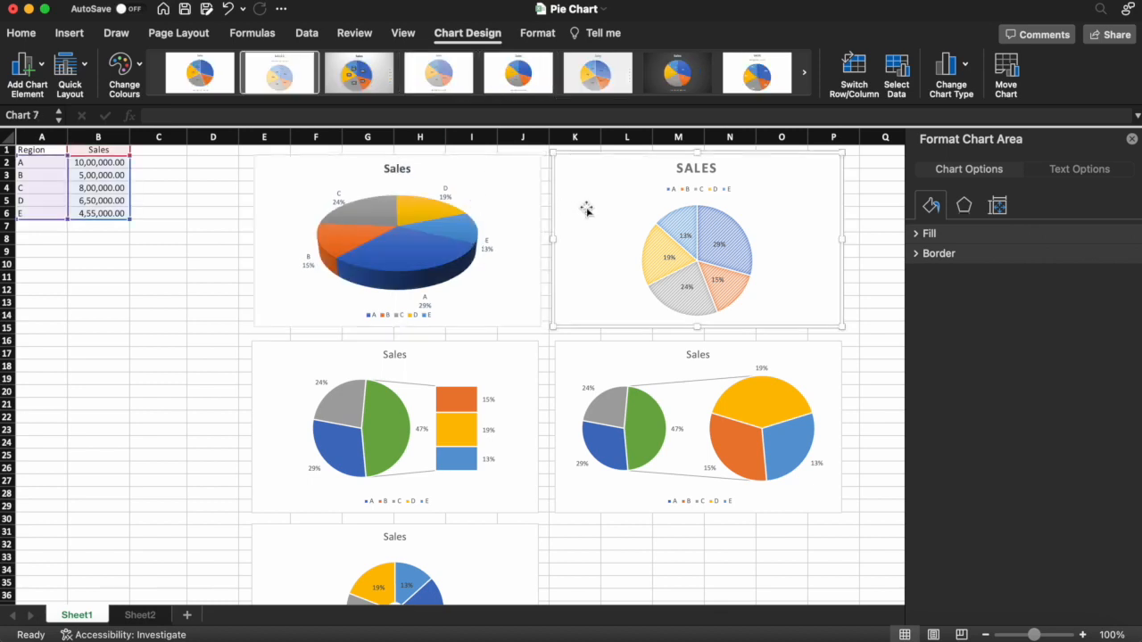
{"action": "left_click", "coordinate": [439, 78]}
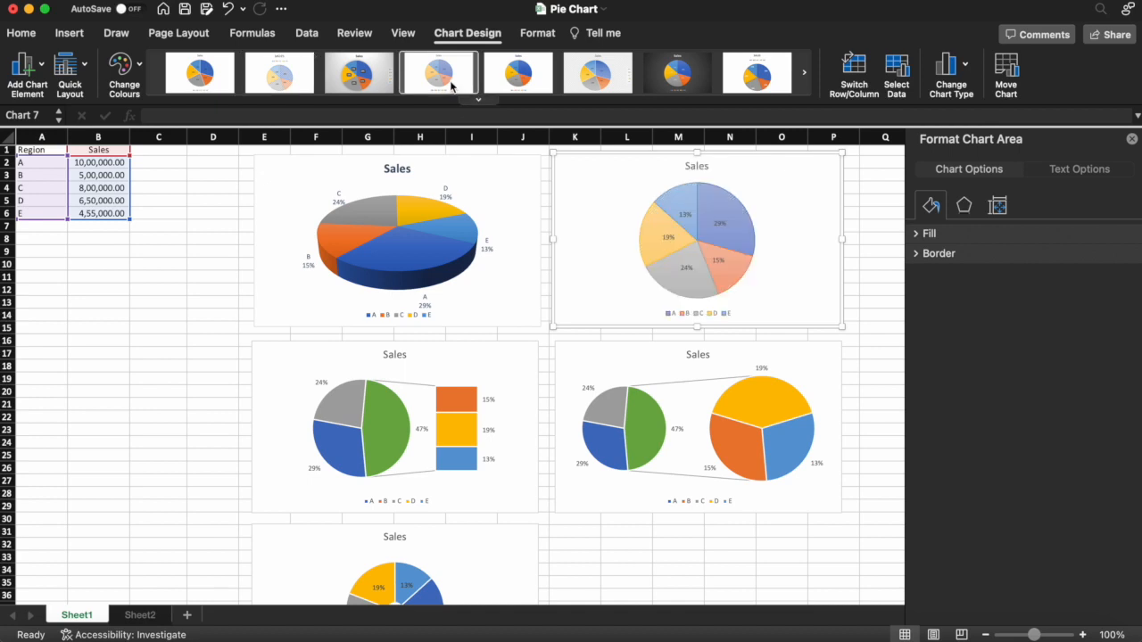
{"action": "left_click", "coordinate": [354, 82]}
{"action": "left_click", "coordinate": [291, 84]}
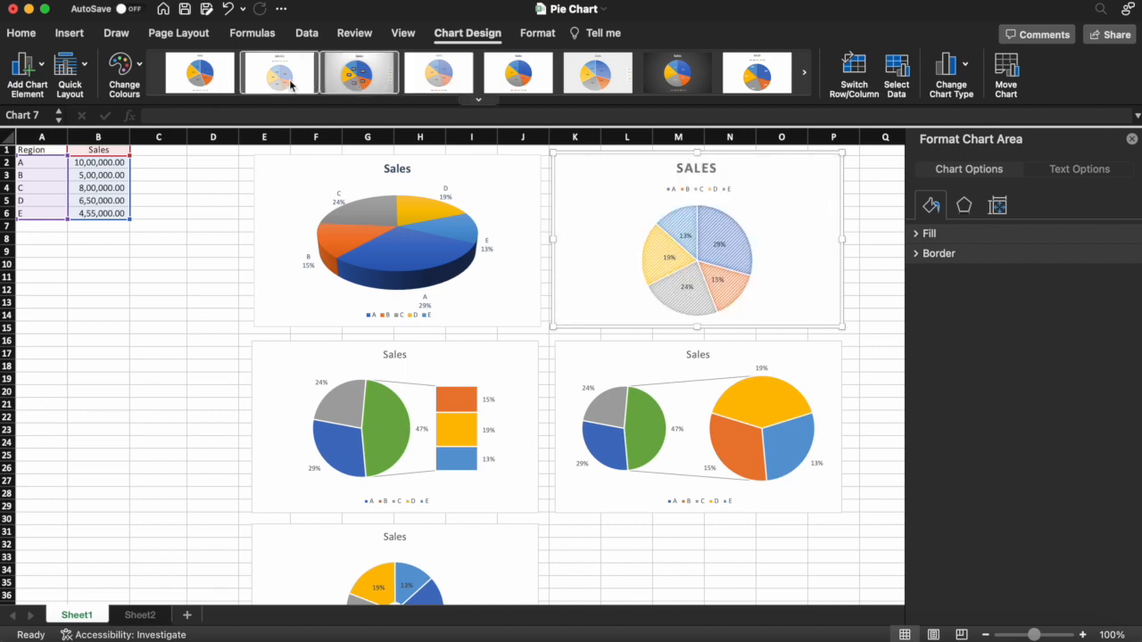
{"action": "left_click", "coordinate": [235, 86]}
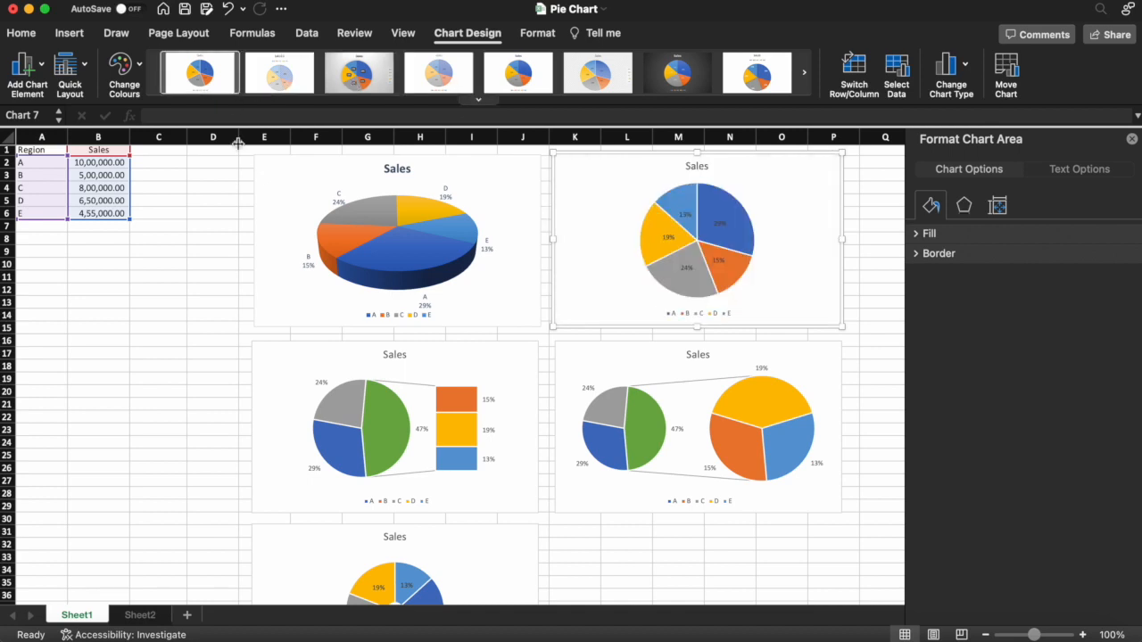
- Apply the third chart style, with the grey gradient background and dark label boxes, to the Bar of Pie chart
{"action": "left_click", "coordinate": [305, 398]}
{"action": "left_click", "coordinate": [305, 397]}
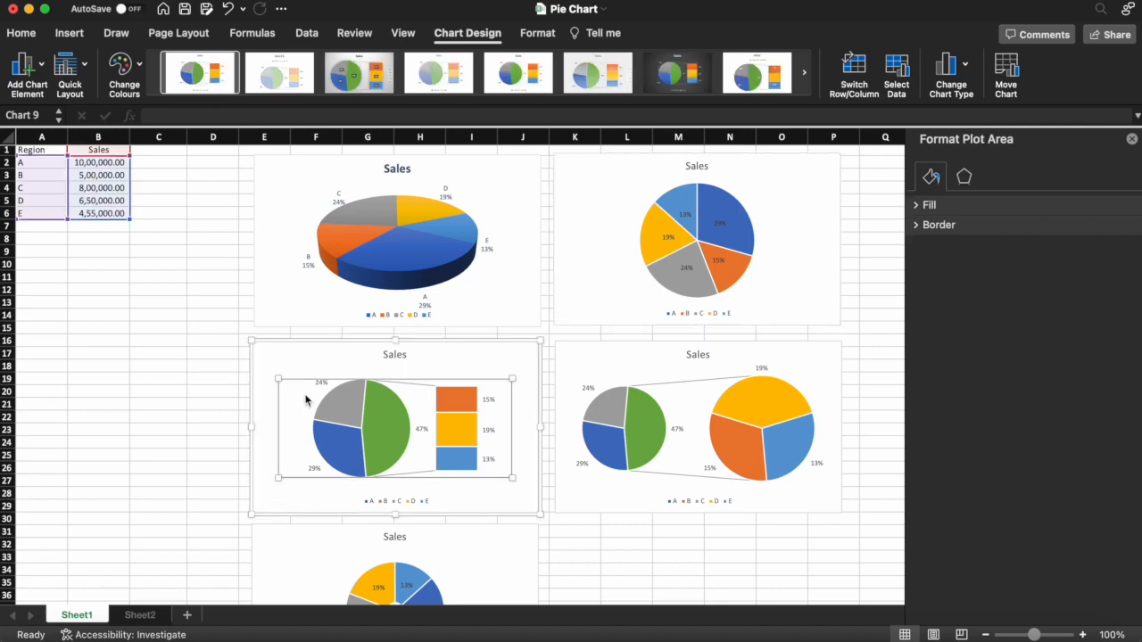
{"action": "left_click", "coordinate": [346, 85]}
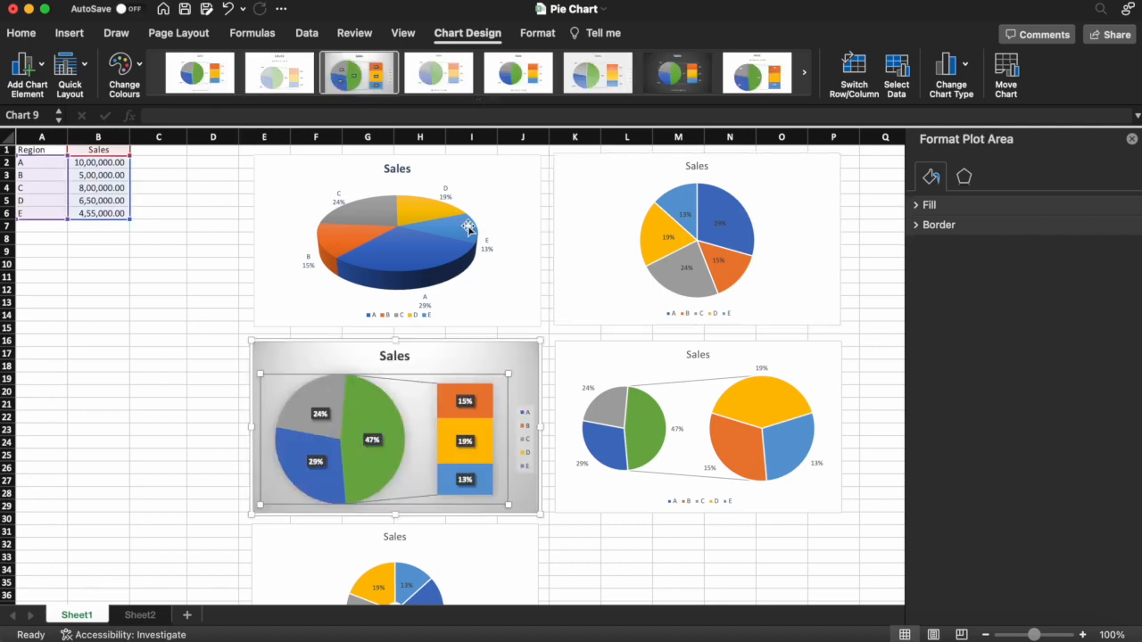
{"action": "mouse_move", "coordinate": [470, 229]}
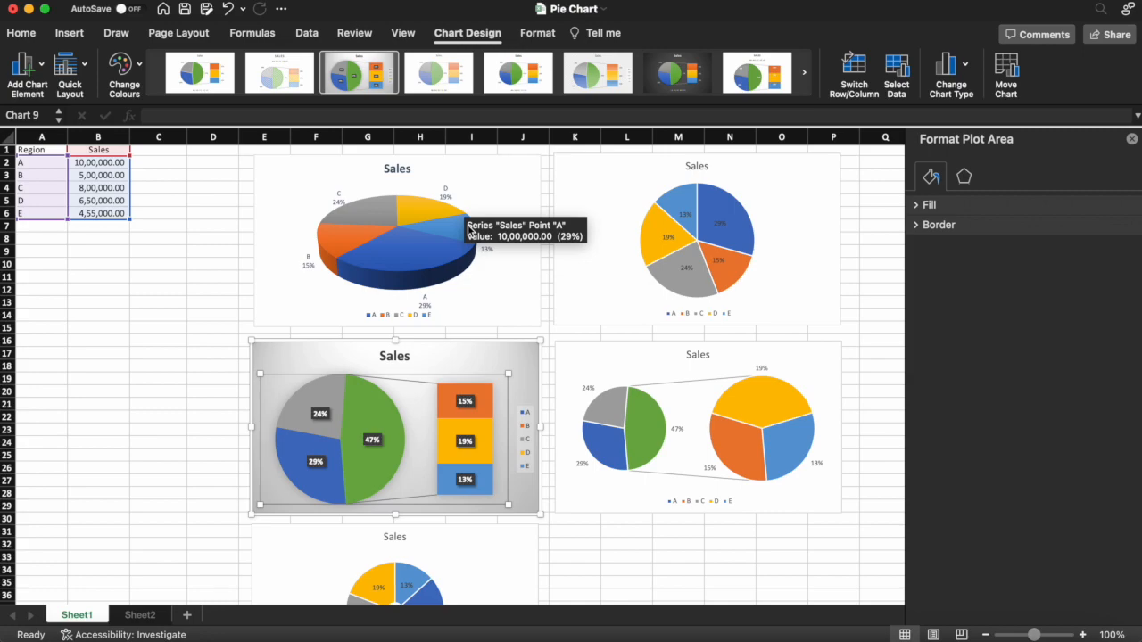